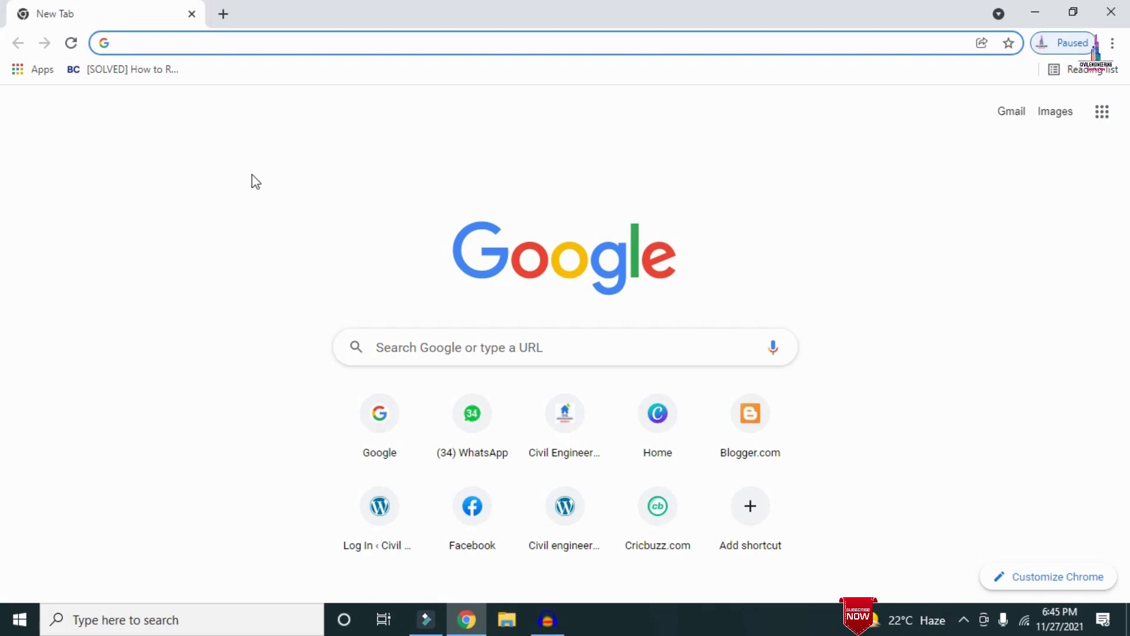
Step: Load civilbasics123.com in Chrome and scroll through the home page posts
{"action": "type", "text": "http://civilbasics123.com/"}
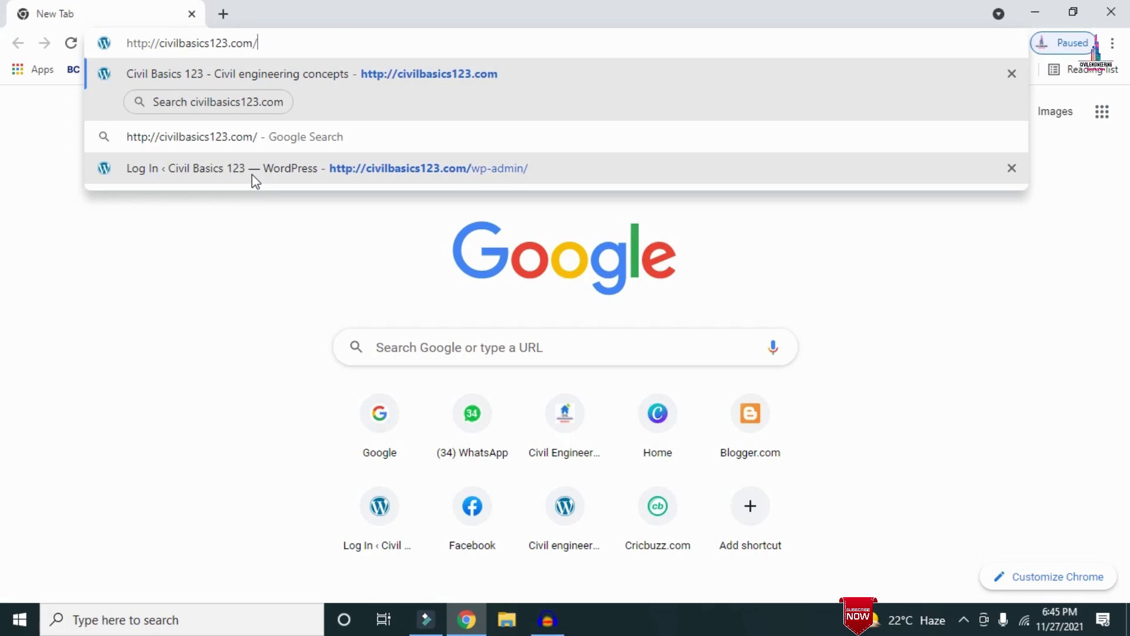
{"action": "key", "text": "Return"}
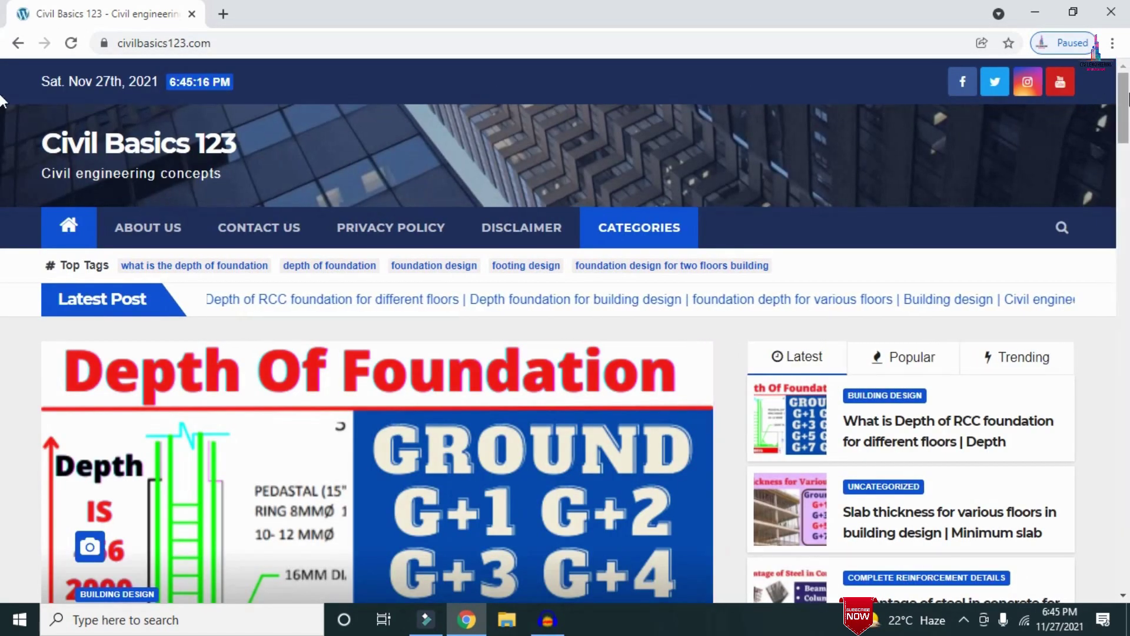
{"action": "scroll", "coordinate": [3, 102], "scroll_direction": "down", "scroll_amount": 7}
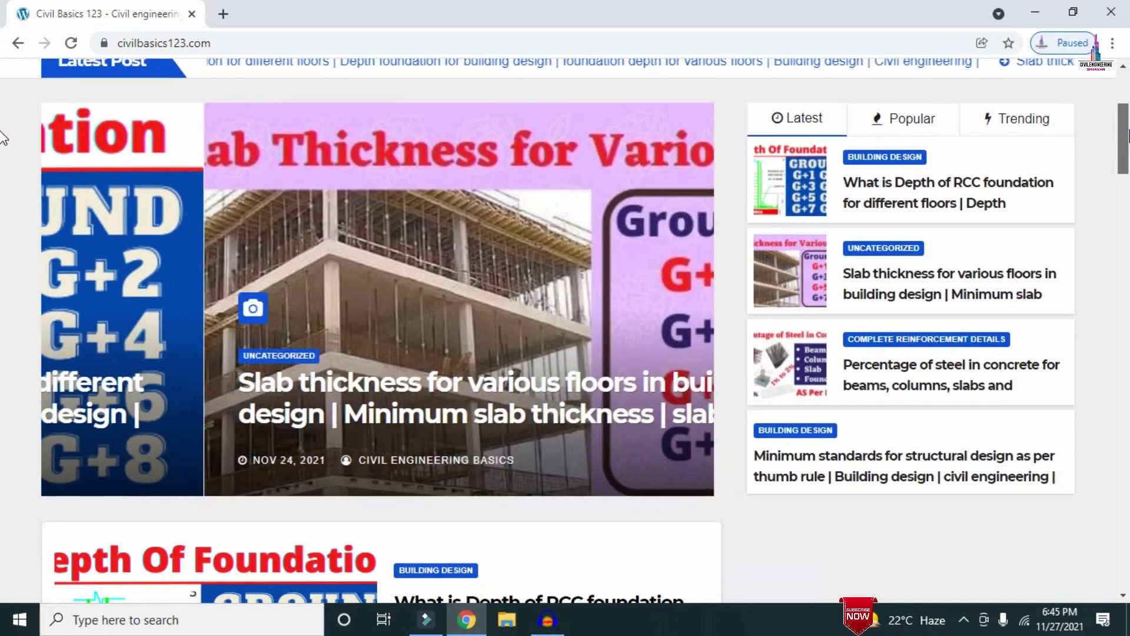
{"action": "scroll", "coordinate": [2, 177], "scroll_direction": "down", "scroll_amount": 4}
{"action": "scroll", "coordinate": [3, 182], "scroll_direction": "up", "scroll_amount": 9}
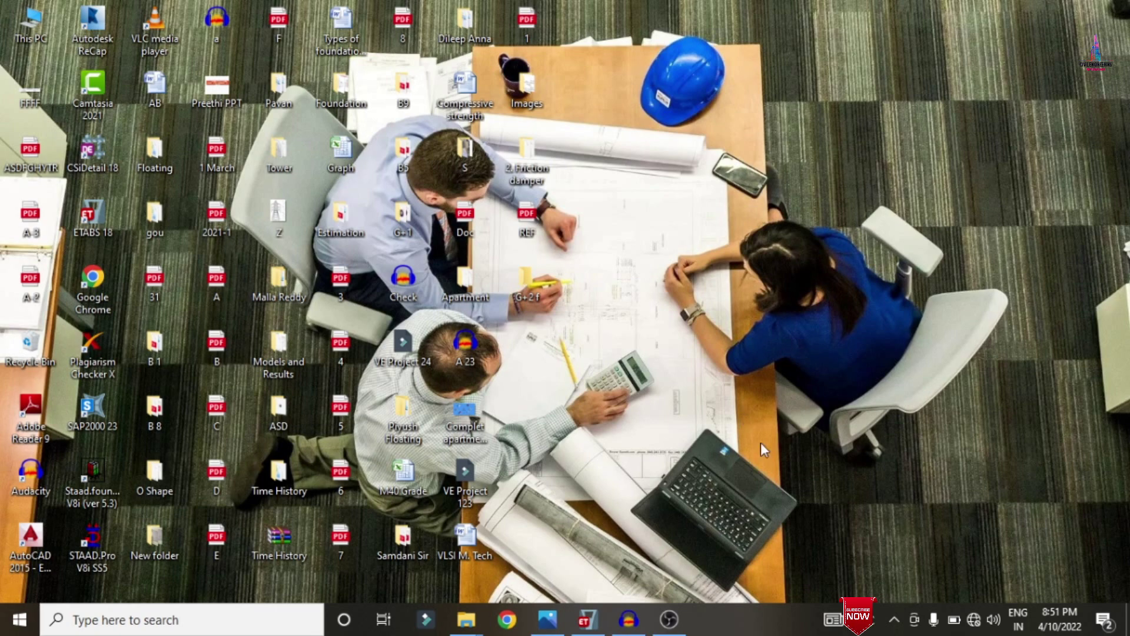
Step: Bring ETABS forward and move the plan view up to storey g
{"action": "left_click", "coordinate": [585, 619]}
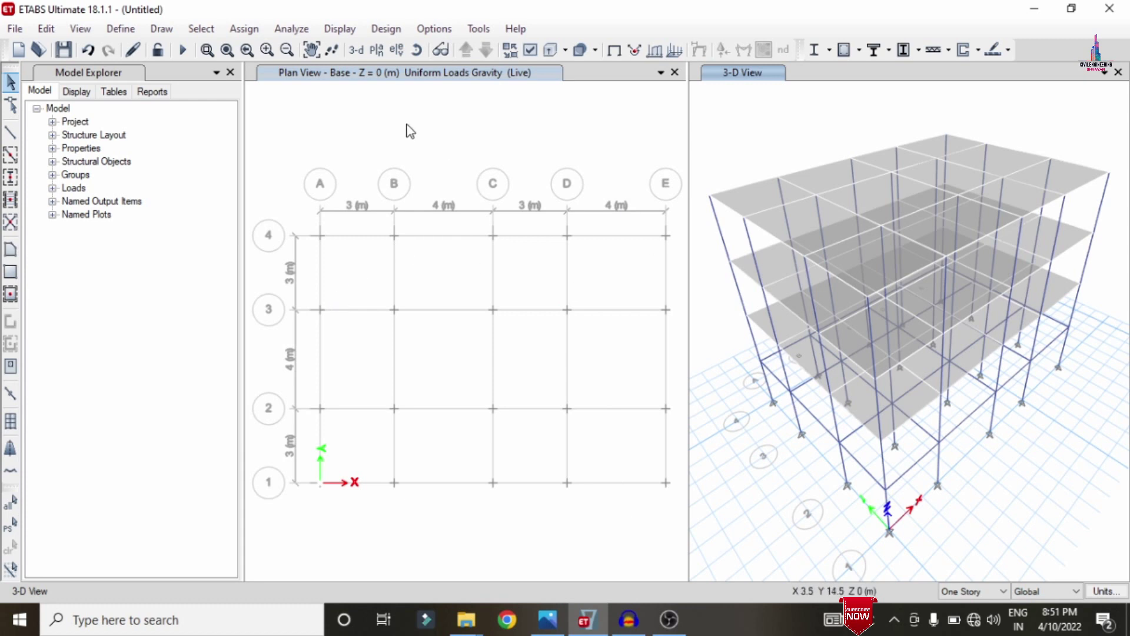
{"action": "left_click", "coordinate": [410, 93]}
{"action": "left_click", "coordinate": [465, 54]}
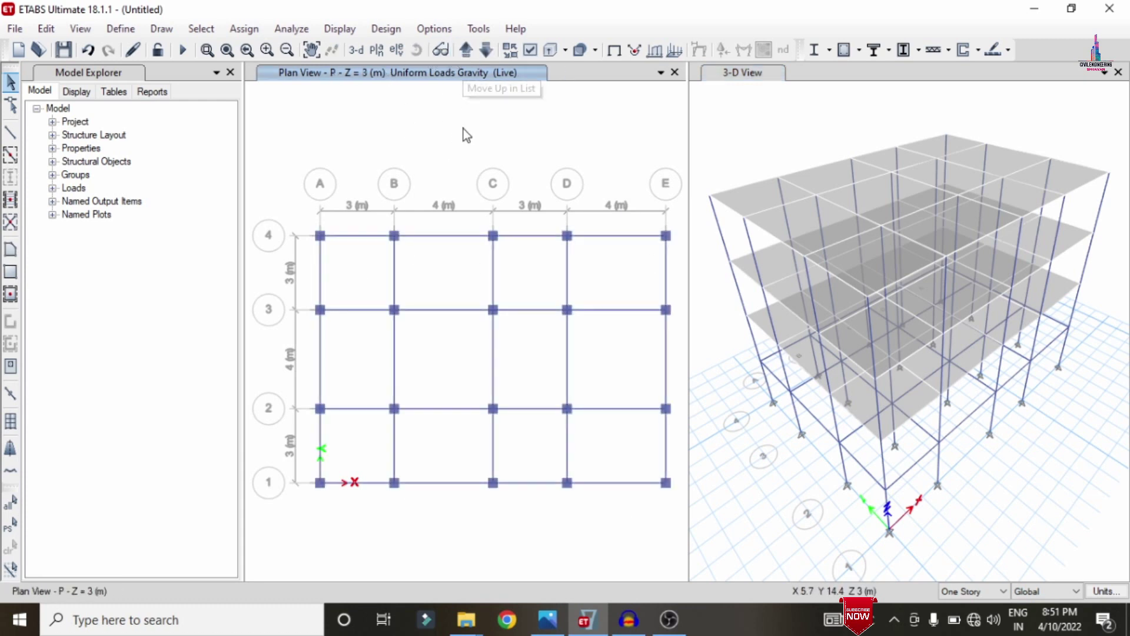
{"action": "left_click", "coordinate": [468, 53]}
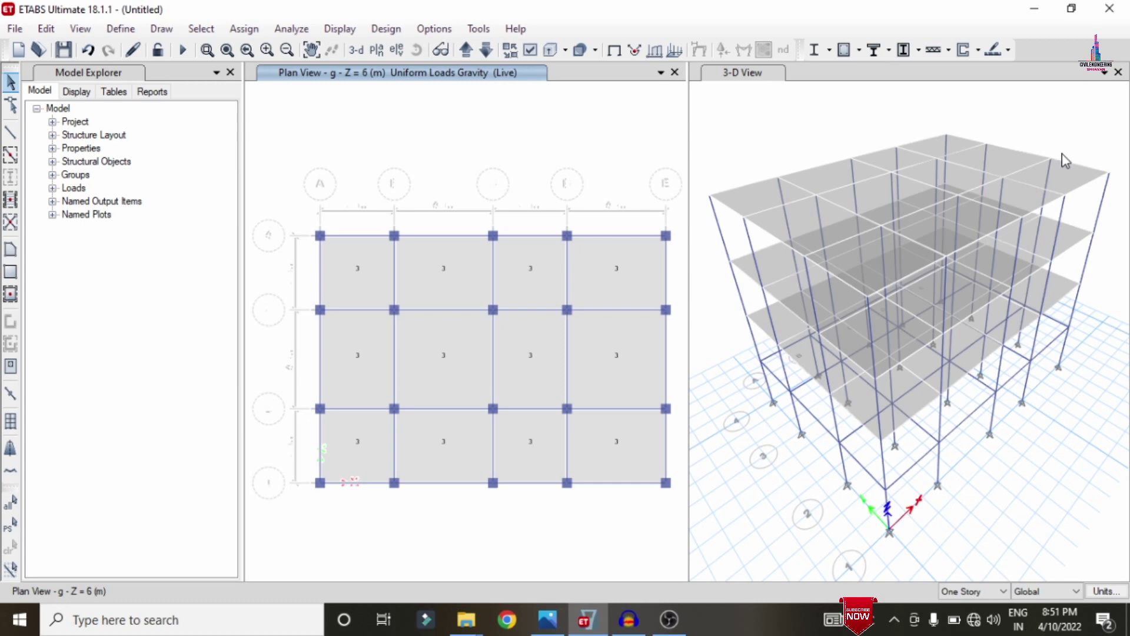
Step: Review the M30 concrete and HYSD415 rebar material properties
{"action": "left_click", "coordinate": [120, 29]}
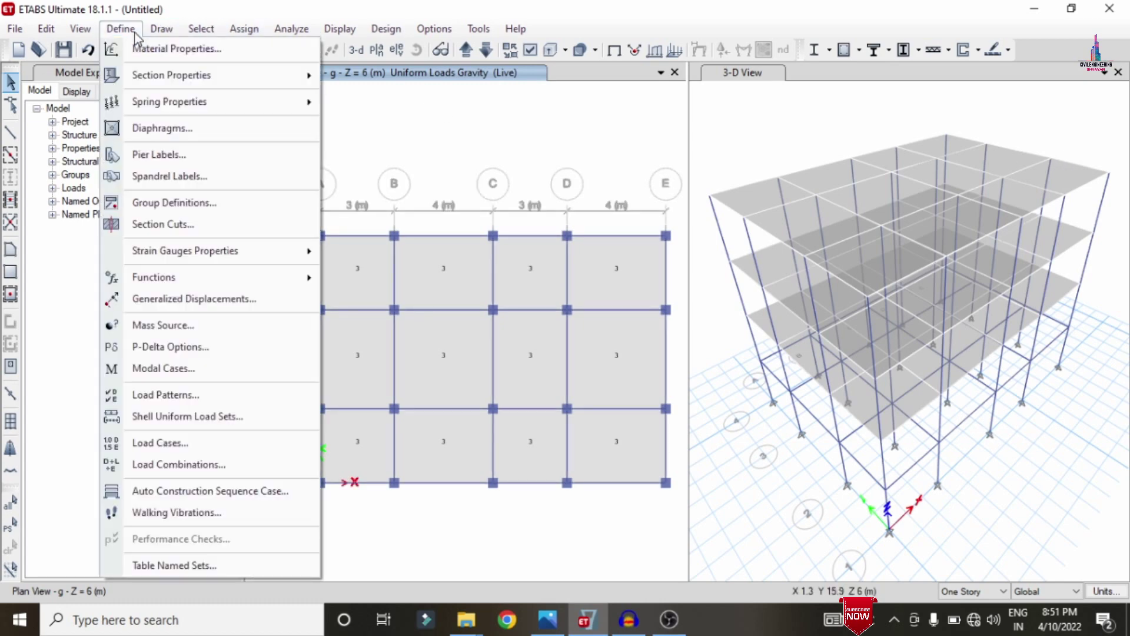
{"action": "left_click", "coordinate": [148, 49]}
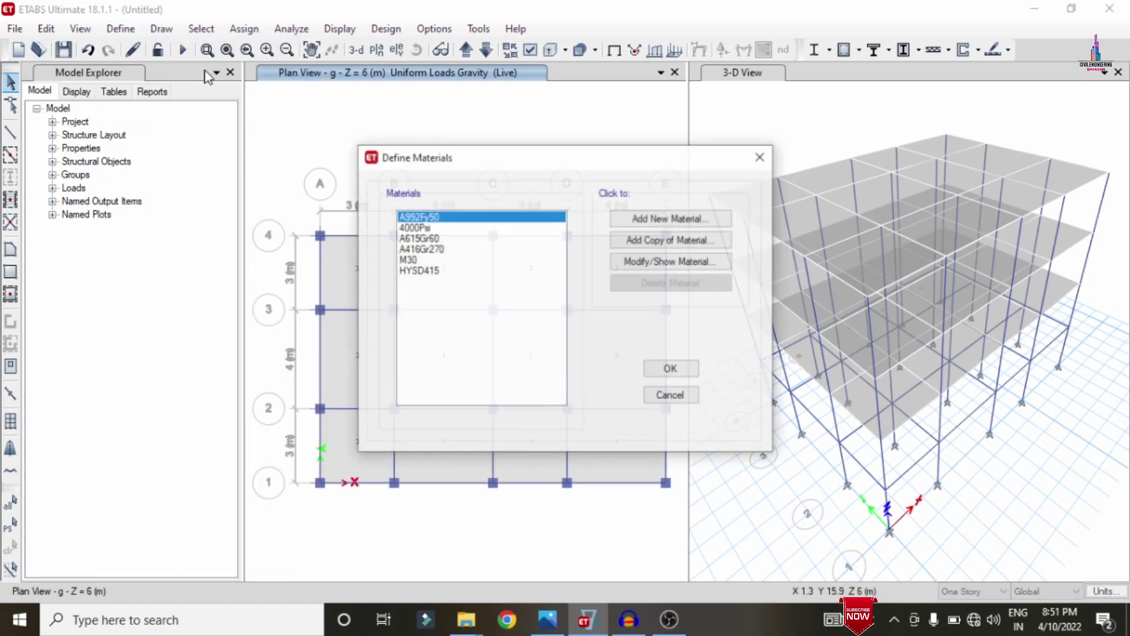
{"action": "left_click", "coordinate": [434, 260]}
{"action": "left_click", "coordinate": [433, 272]}
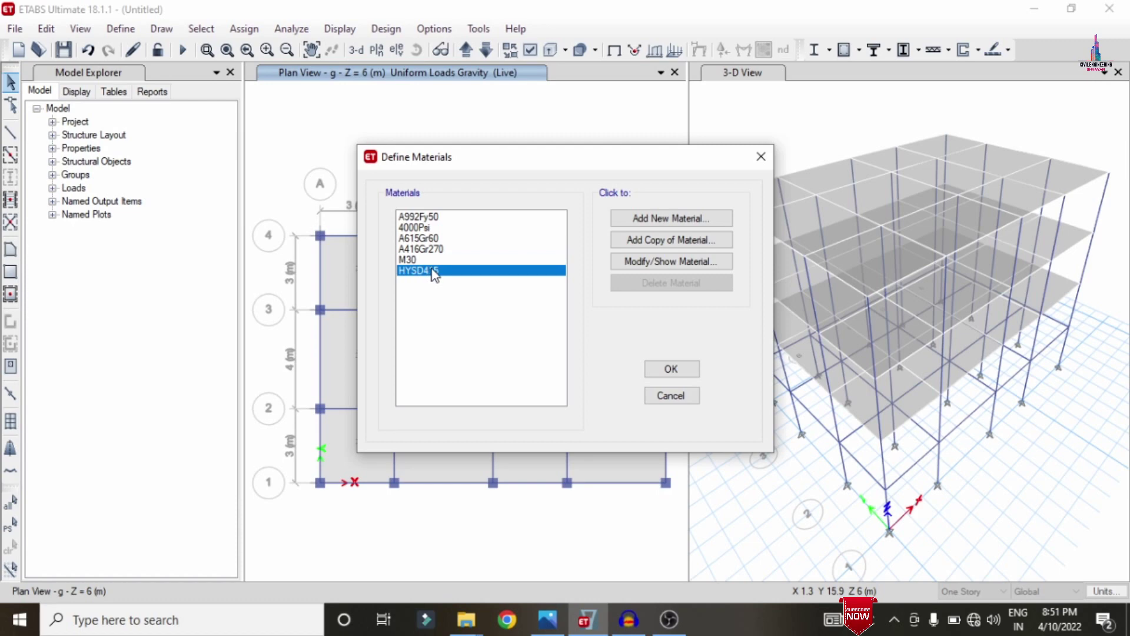
{"action": "left_click", "coordinate": [664, 398]}
Step: Review the C0.4X0.4 column and B0.4X0.3 beam frame sections
{"action": "left_click", "coordinate": [123, 29]}
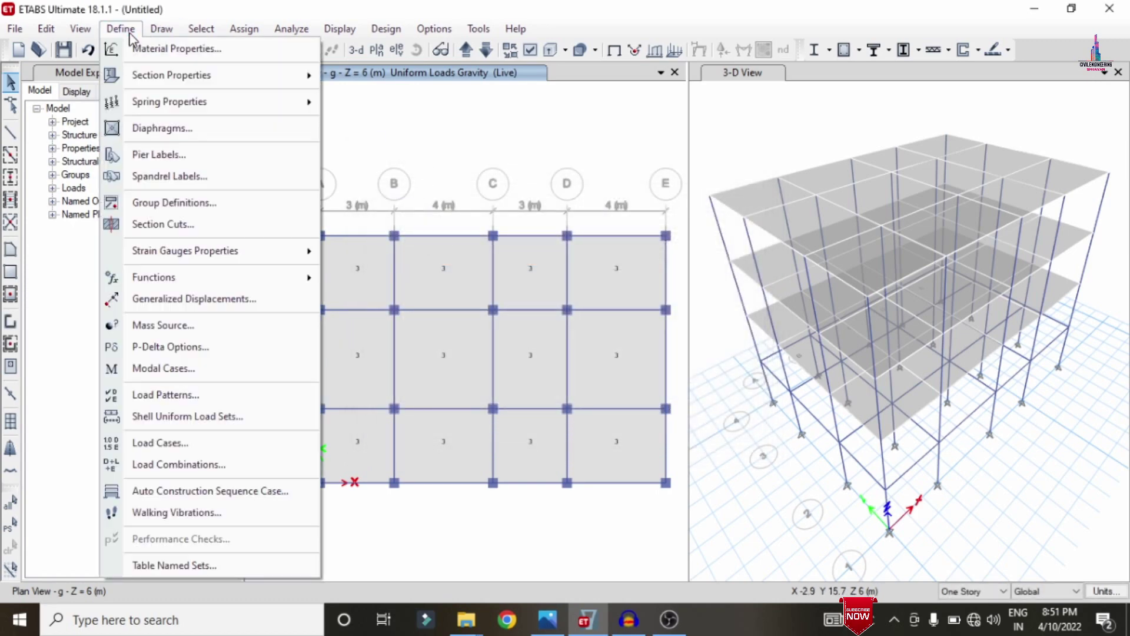
{"action": "mouse_move", "coordinate": [171, 75]}
{"action": "left_click", "coordinate": [381, 75]}
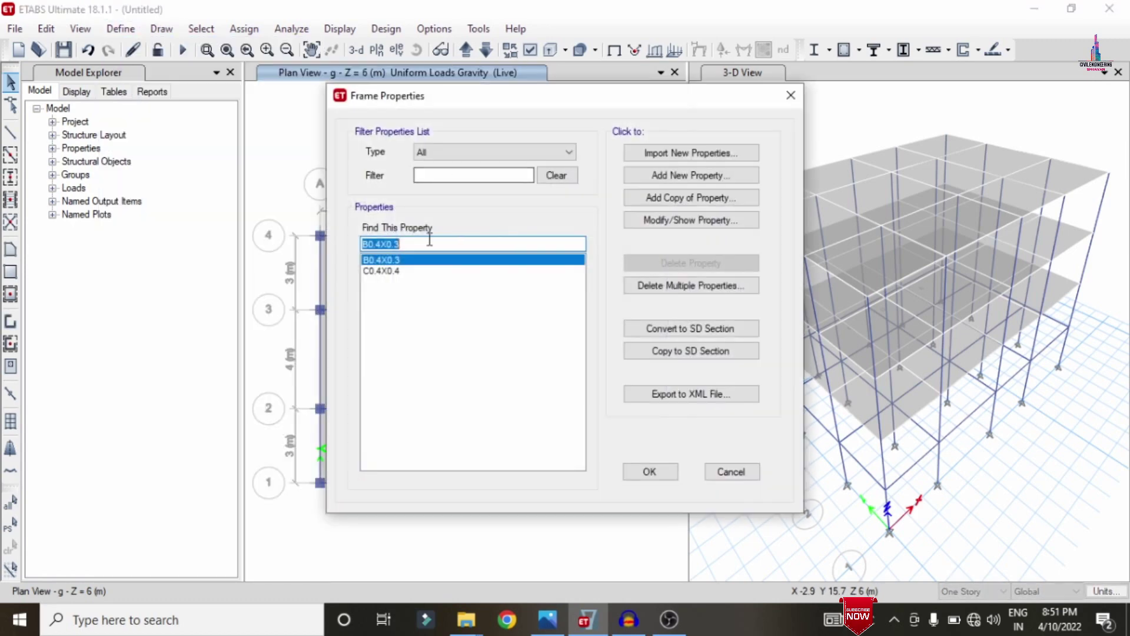
{"action": "left_click", "coordinate": [395, 273]}
{"action": "left_click", "coordinate": [397, 263]}
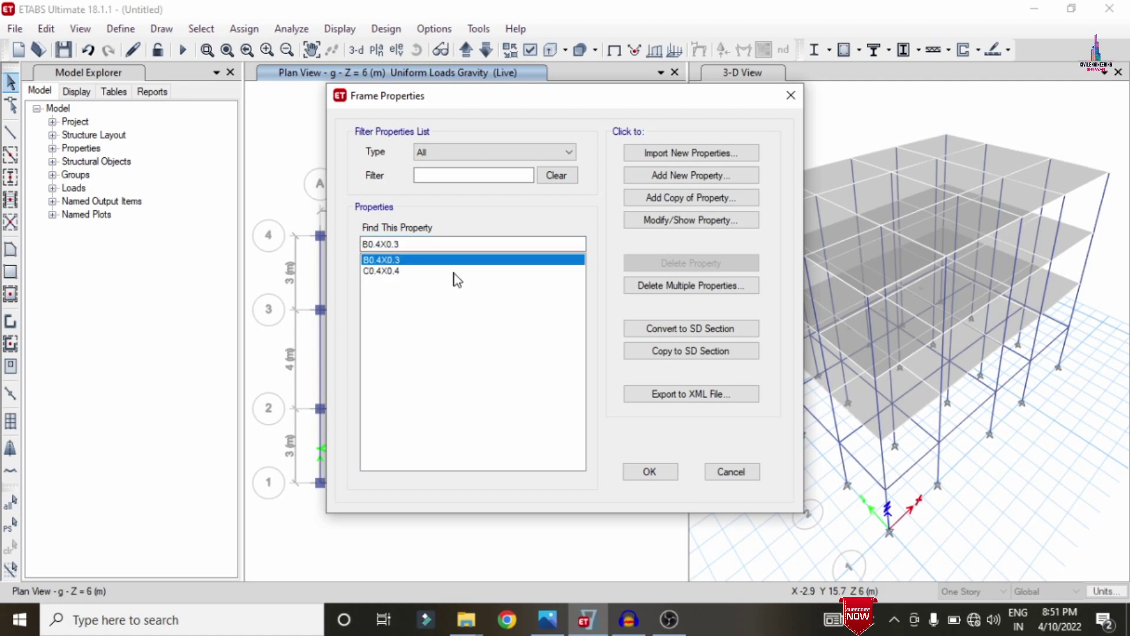
{"action": "left_click", "coordinate": [391, 271]}
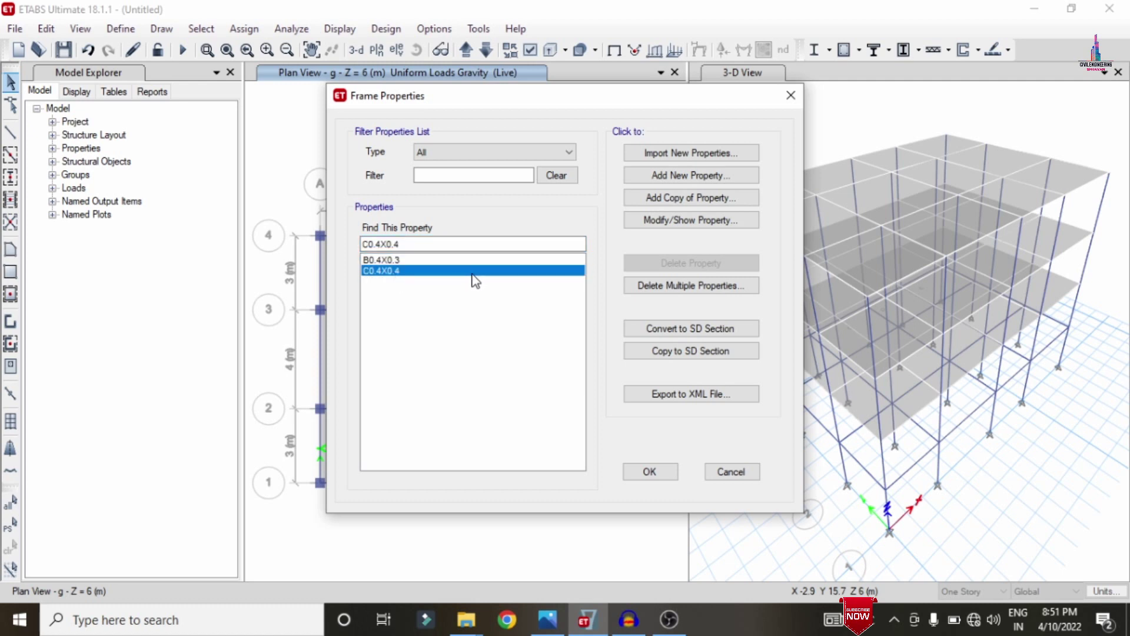
{"action": "left_click", "coordinate": [731, 470]}
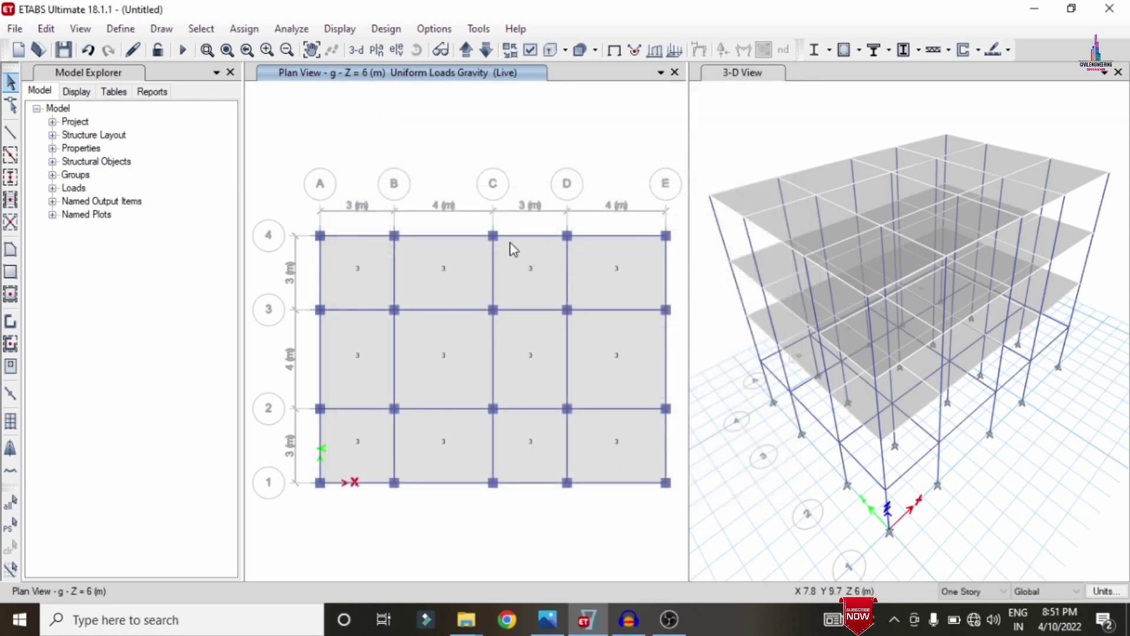
Step: Review the slab section, then bring up the load pattern definitions
{"action": "left_click", "coordinate": [121, 28]}
{"action": "mouse_move", "coordinate": [149, 74]}
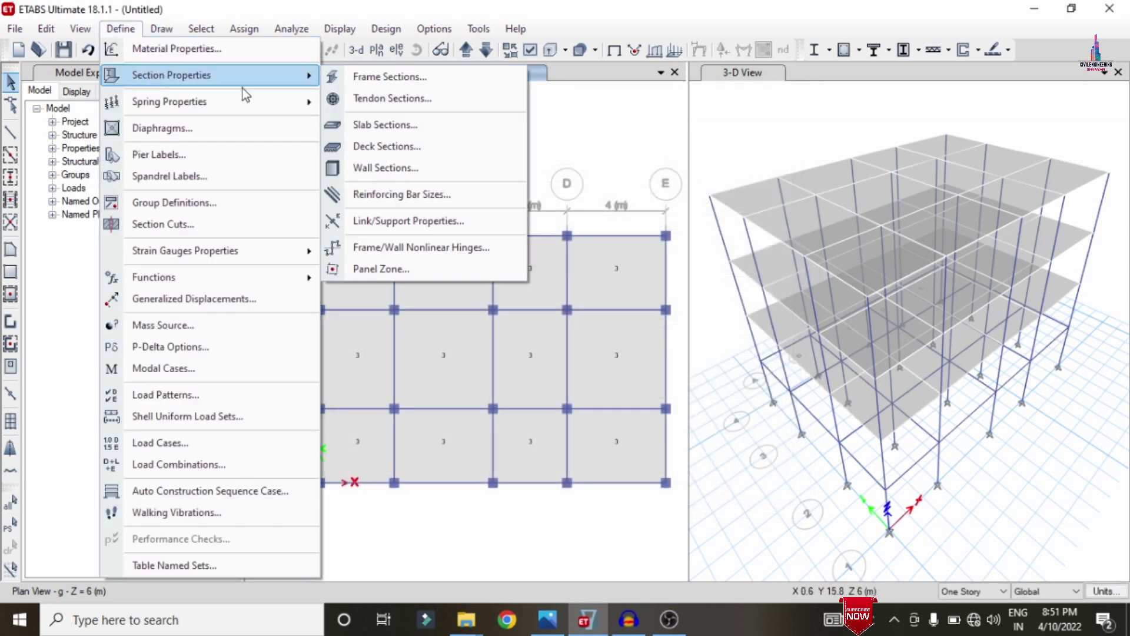
{"action": "left_click", "coordinate": [391, 131]}
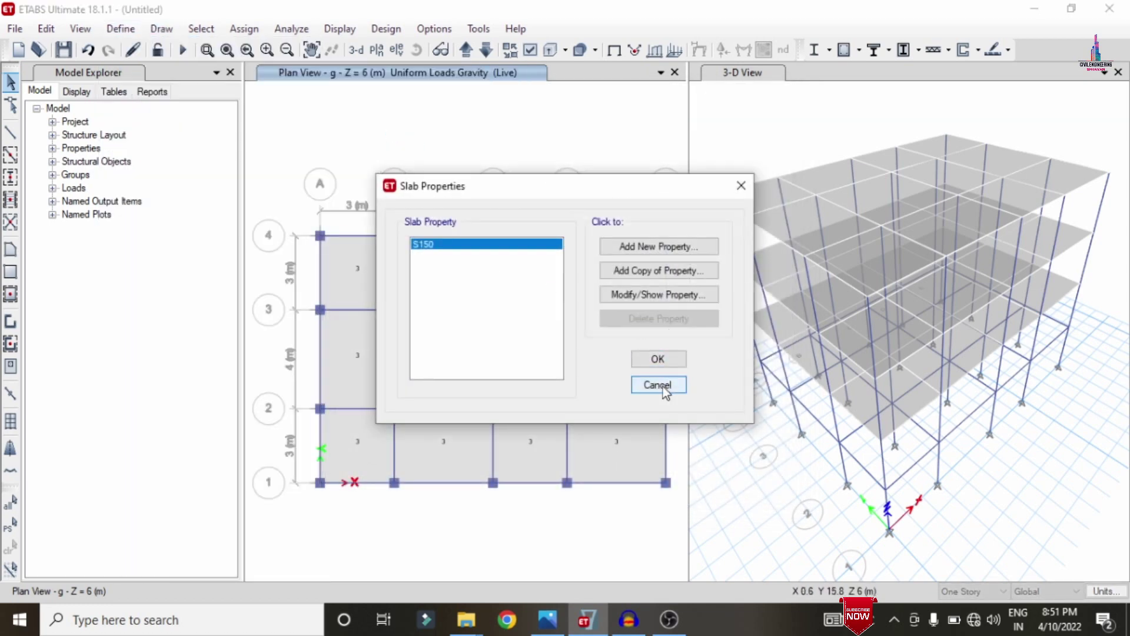
{"action": "left_click", "coordinate": [663, 386]}
{"action": "left_click", "coordinate": [121, 28]}
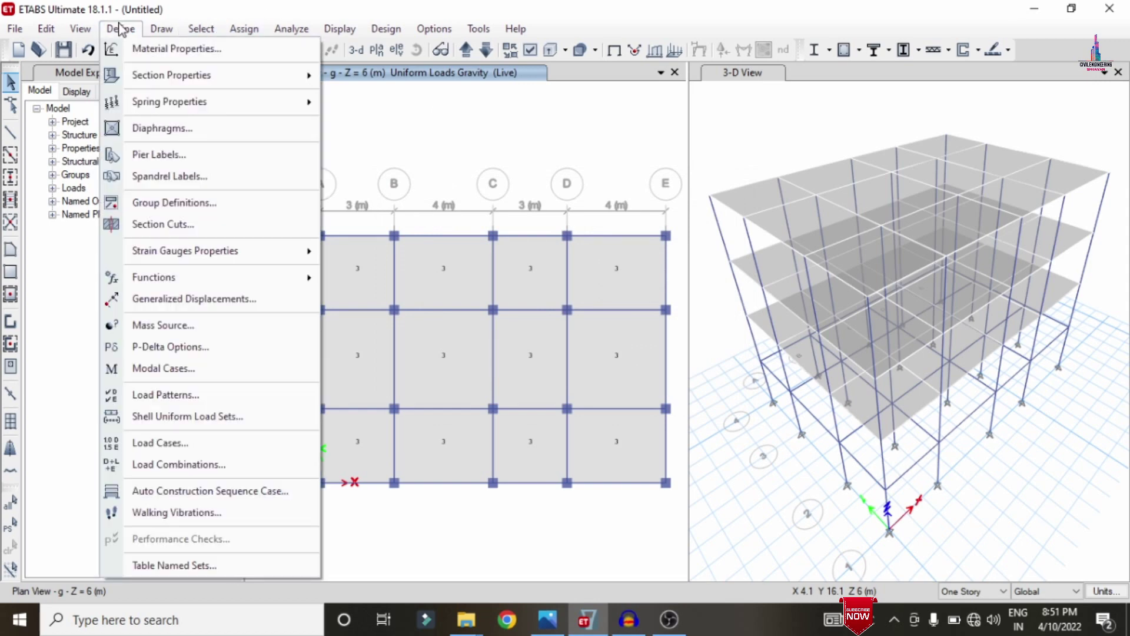
{"action": "left_click", "coordinate": [183, 392]}
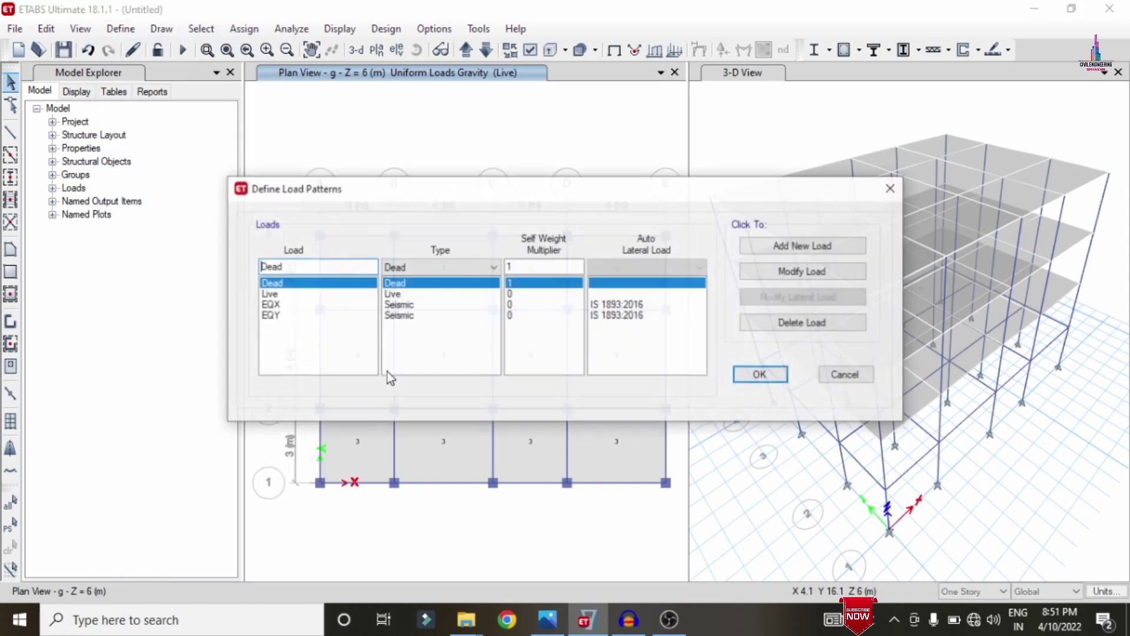
Step: Inspect the EQX and EQY IS 1893:2016 seismic patterns, then close Define Load Patterns
{"action": "left_click", "coordinate": [285, 303]}
{"action": "left_click", "coordinate": [277, 315]}
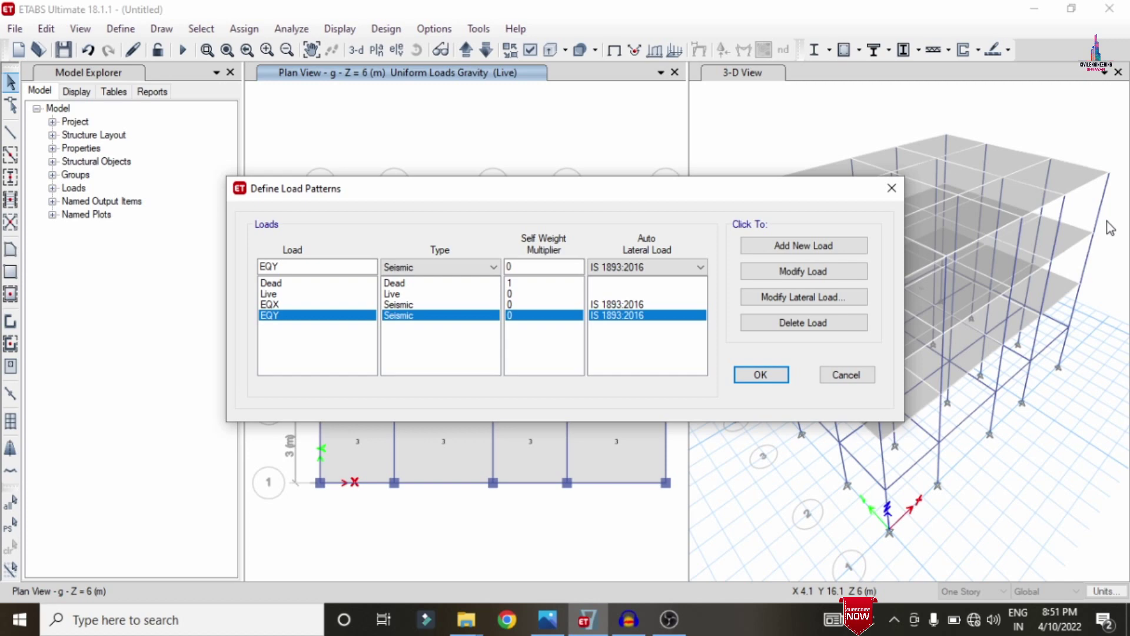
{"action": "left_click", "coordinate": [892, 188]}
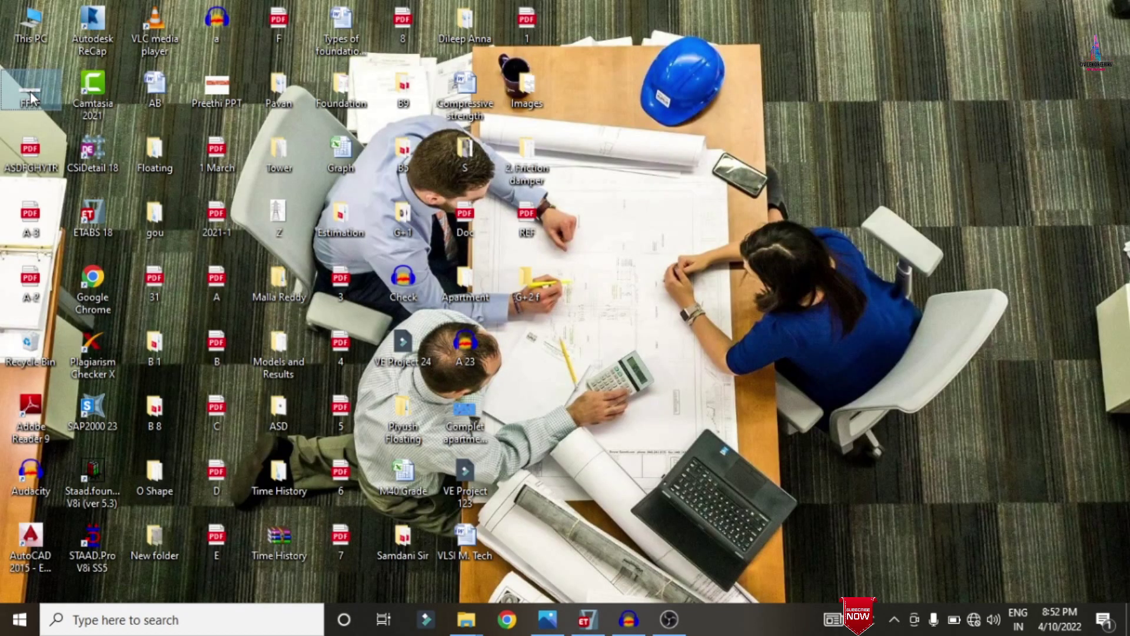
Step: View the FFFF.PNG friction damper table in Photos, dismiss the IE prompt, and return to ETABS
{"action": "double_click", "coordinate": [30, 91]}
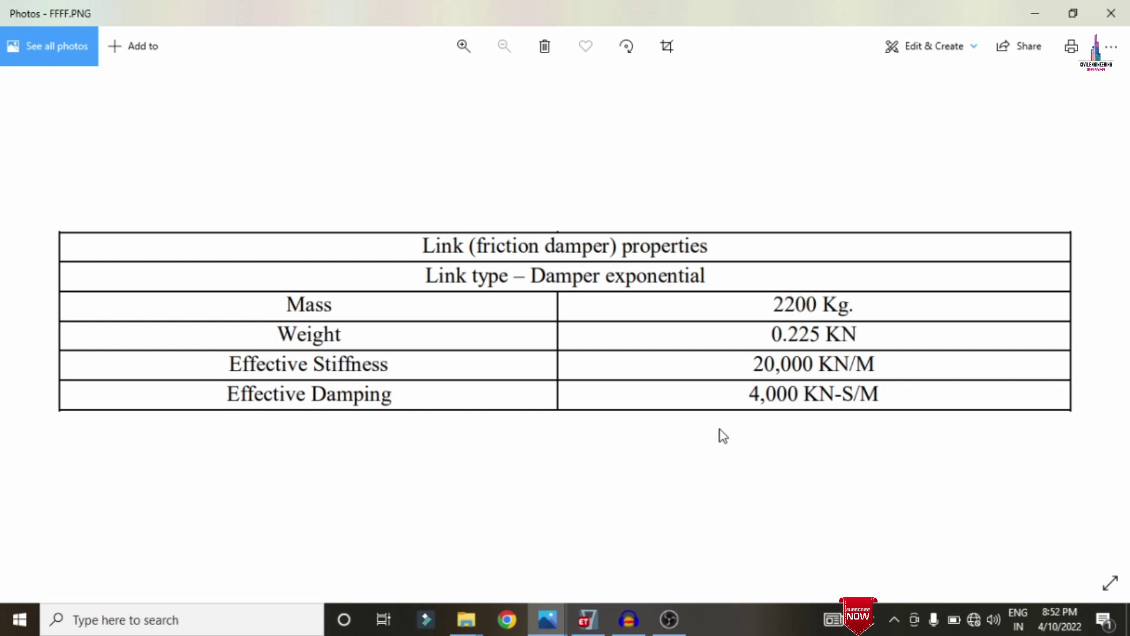
{"action": "left_click", "coordinate": [1031, 9]}
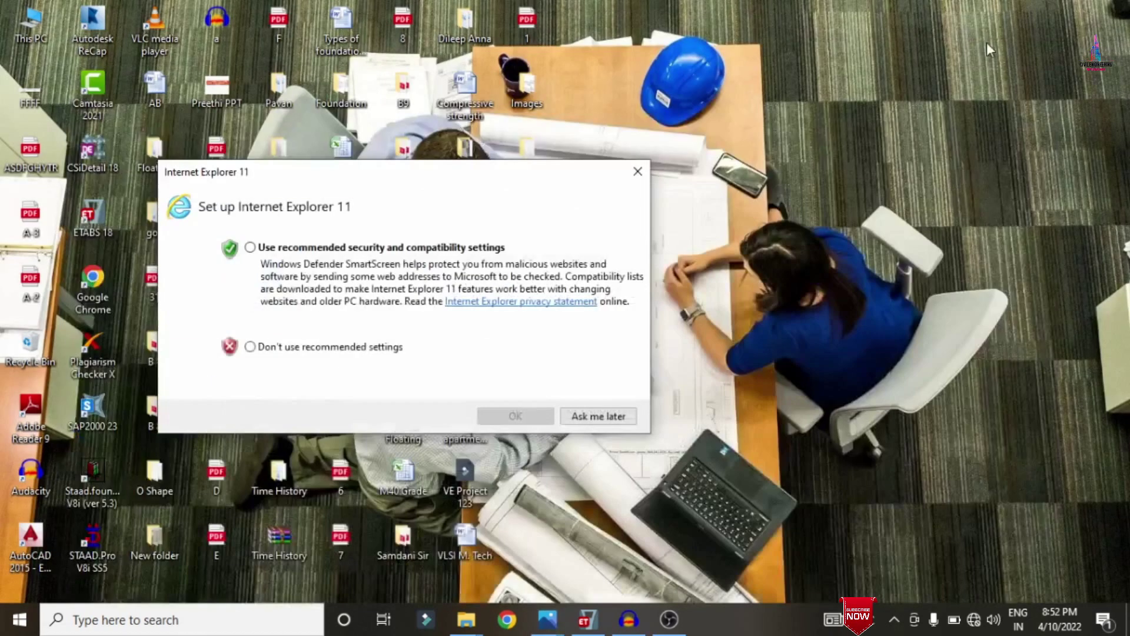
{"action": "left_click", "coordinate": [637, 172]}
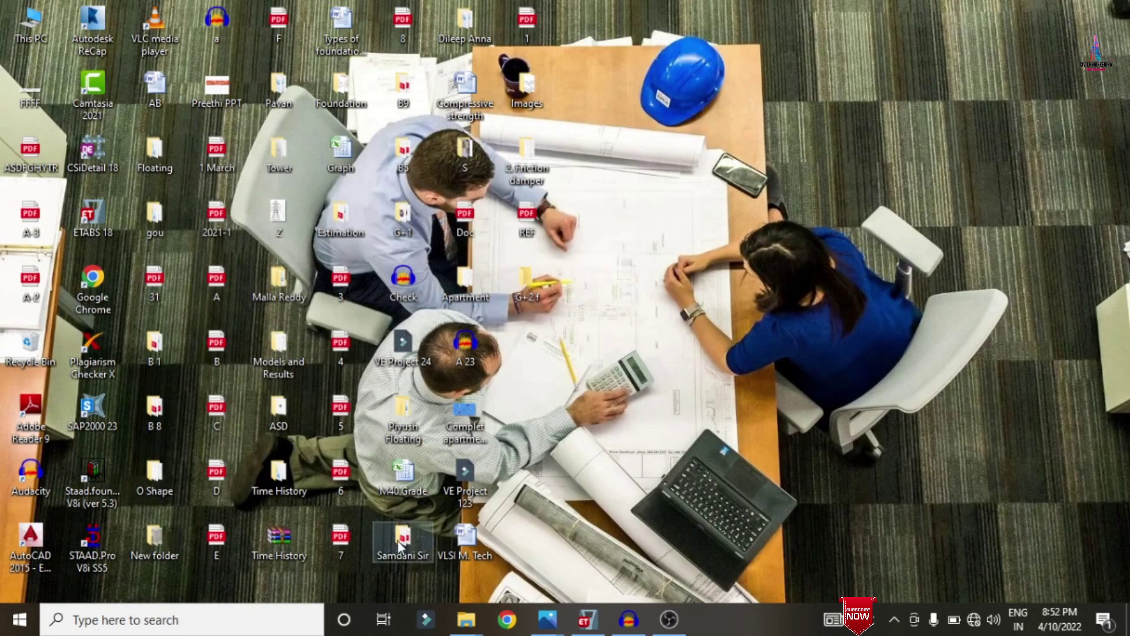
{"action": "left_click", "coordinate": [585, 620]}
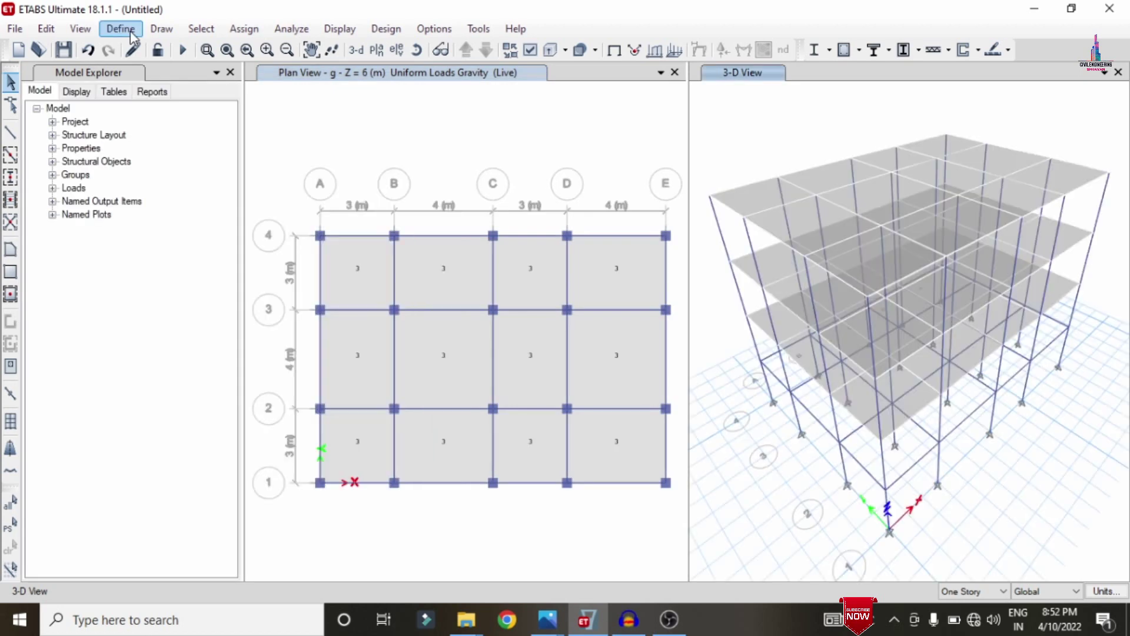
Step: Add a new link property named 'F Dmaper'
{"action": "left_click", "coordinate": [130, 32]}
{"action": "mouse_move", "coordinate": [165, 77]}
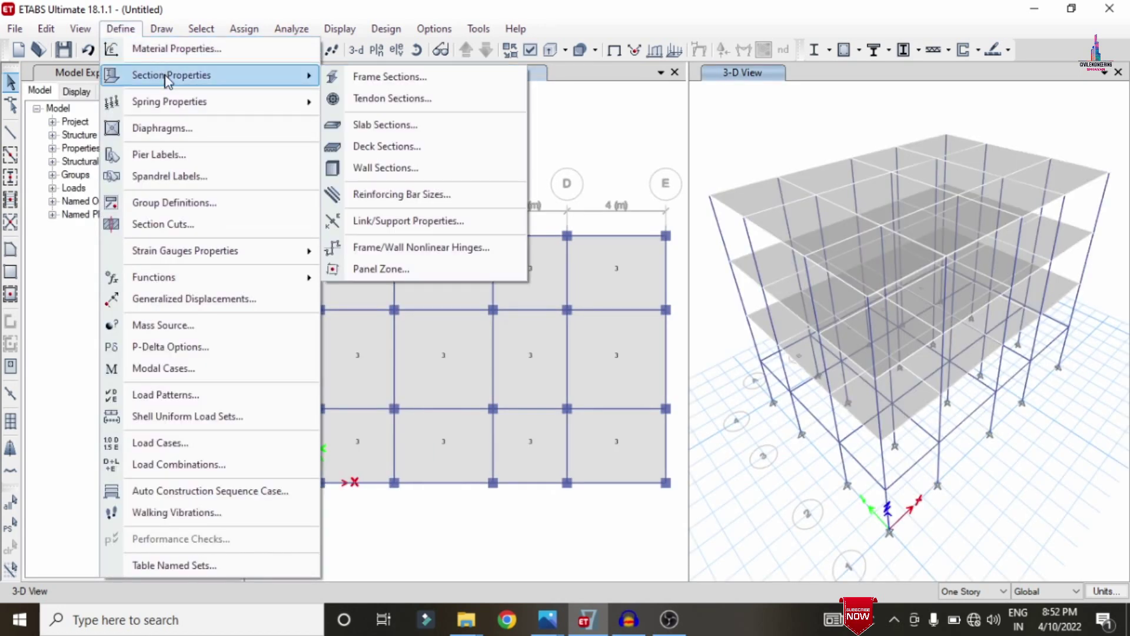
{"action": "left_click", "coordinate": [422, 227]}
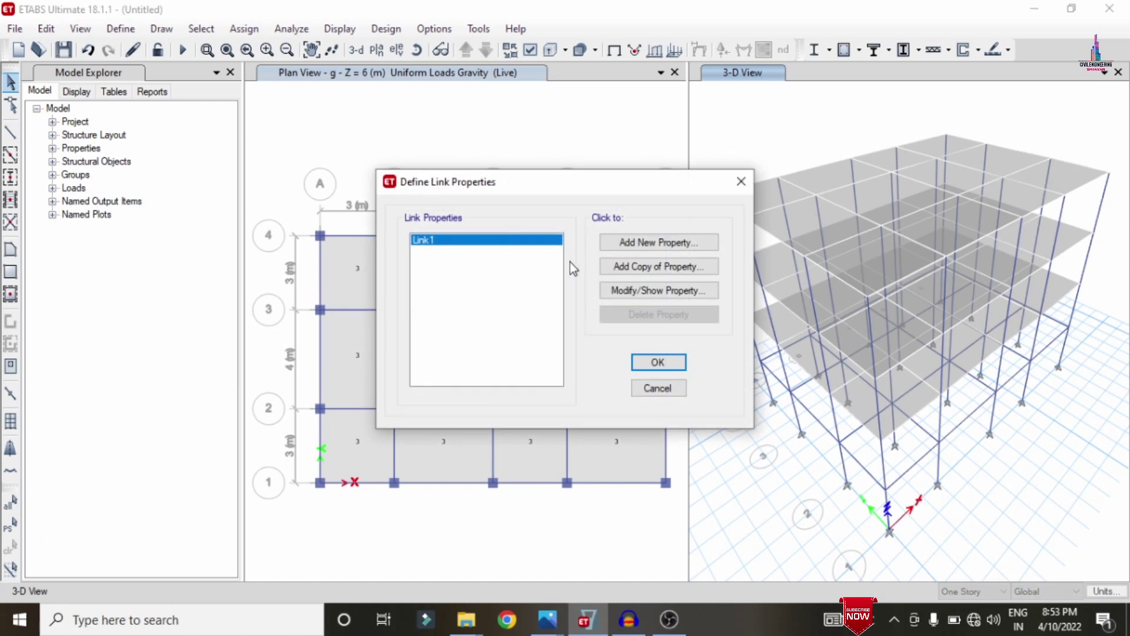
{"action": "left_click", "coordinate": [635, 245]}
{"action": "double_click", "coordinate": [468, 66]}
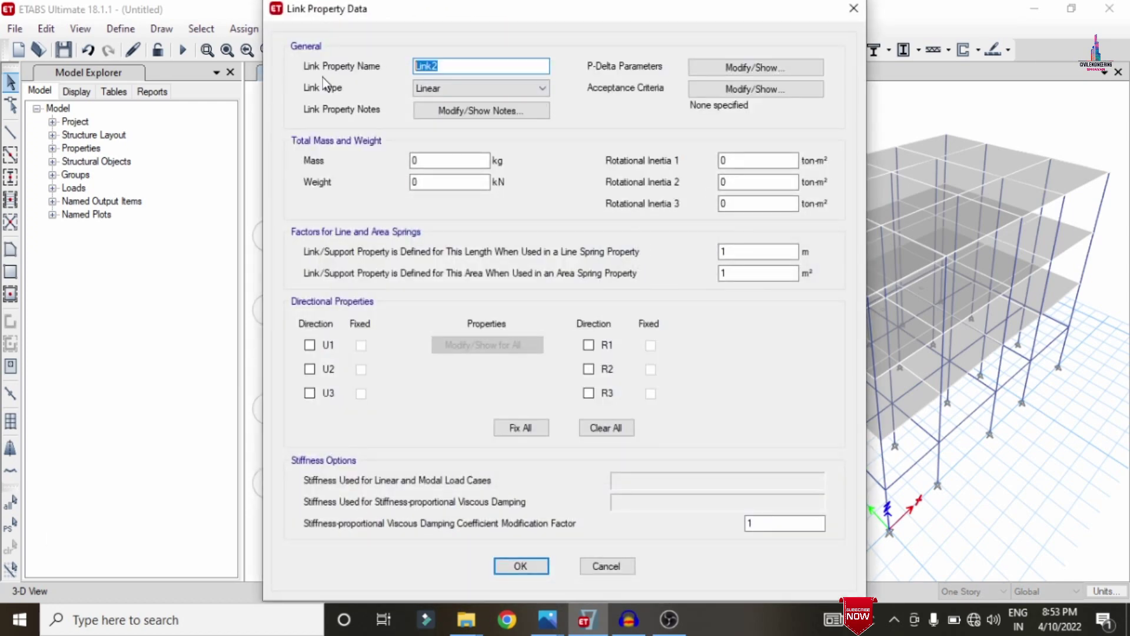
{"action": "type", "text": "Dmaper"}
{"action": "key", "text": "Home"}
{"action": "type", "text": "F"}
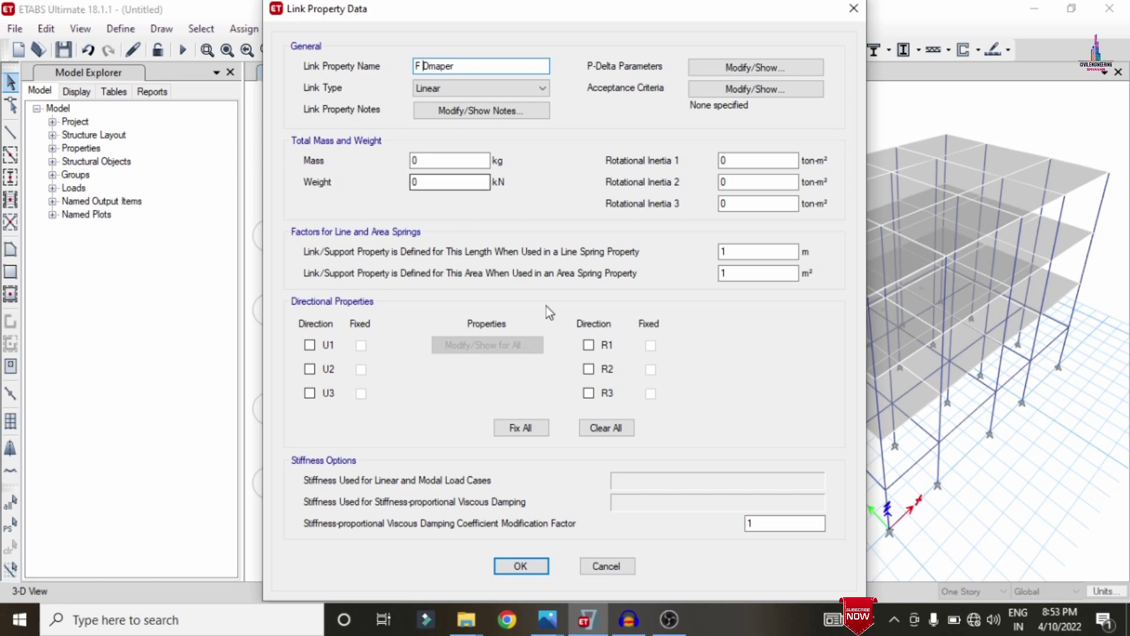
Step: Check the reference table and set the link type to Damper - Exponential
{"action": "left_click", "coordinate": [552, 622]}
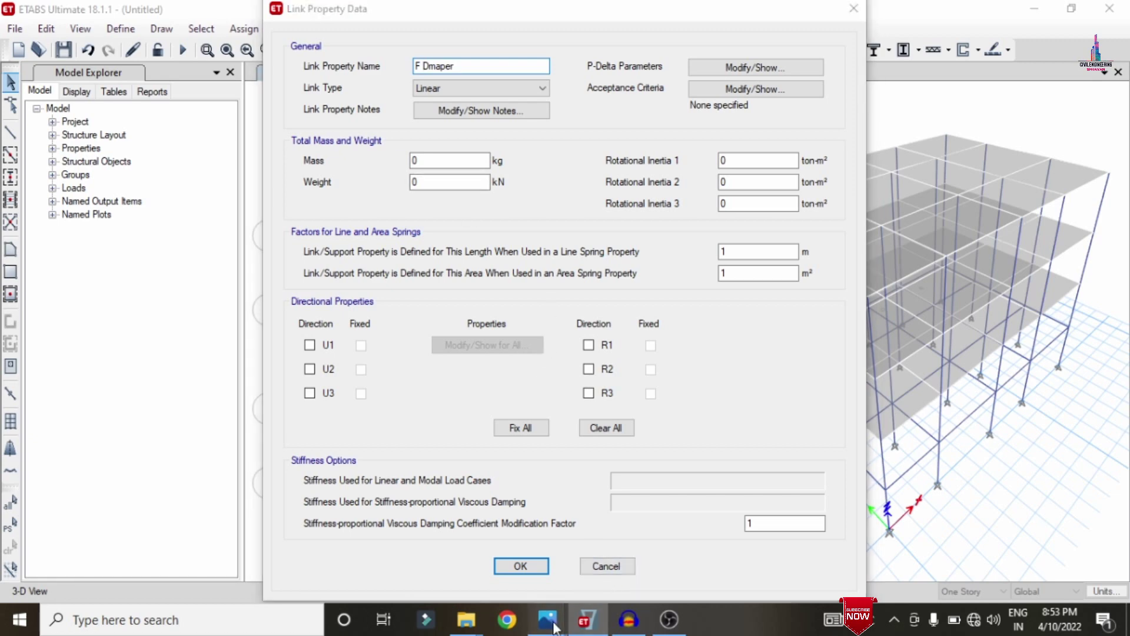
{"action": "left_click", "coordinate": [621, 546]}
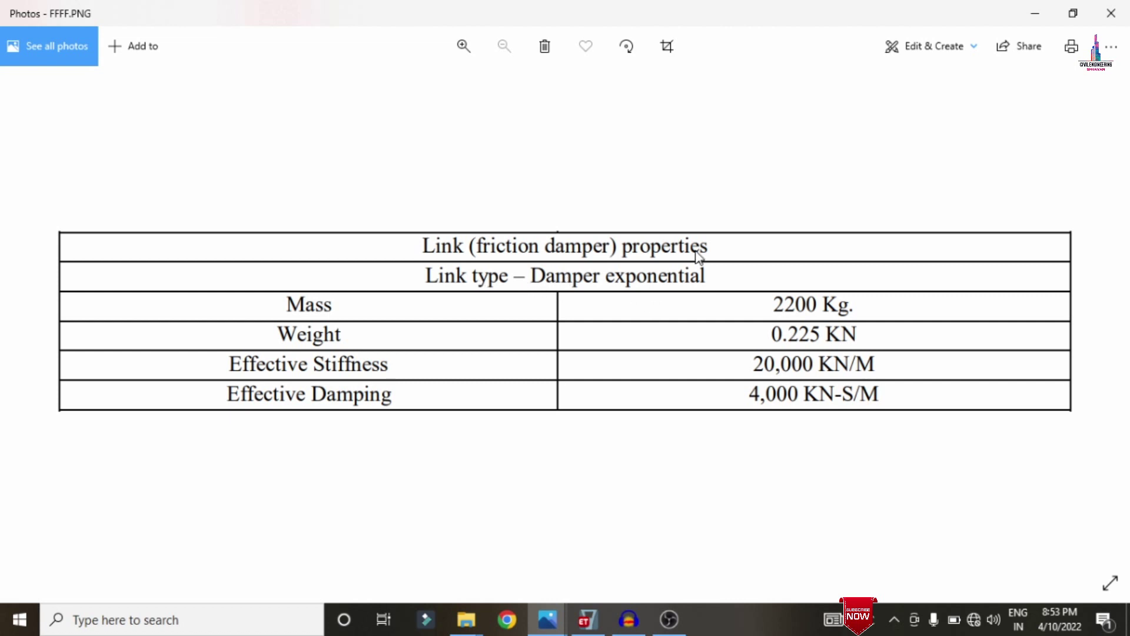
{"action": "left_click", "coordinate": [1034, 12]}
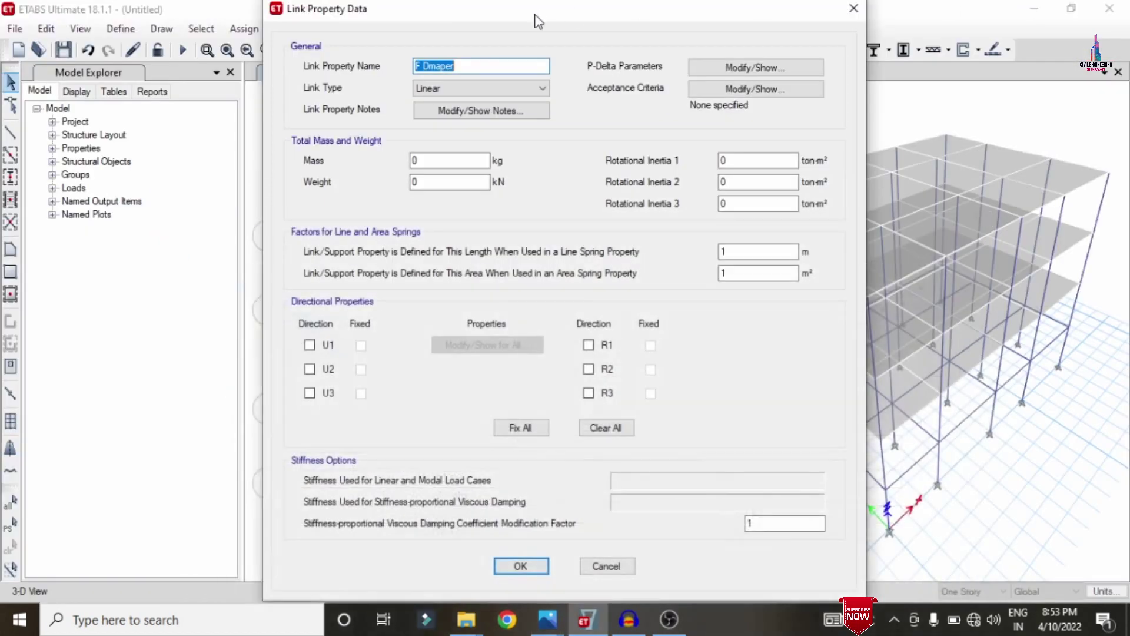
{"action": "left_click", "coordinate": [446, 93]}
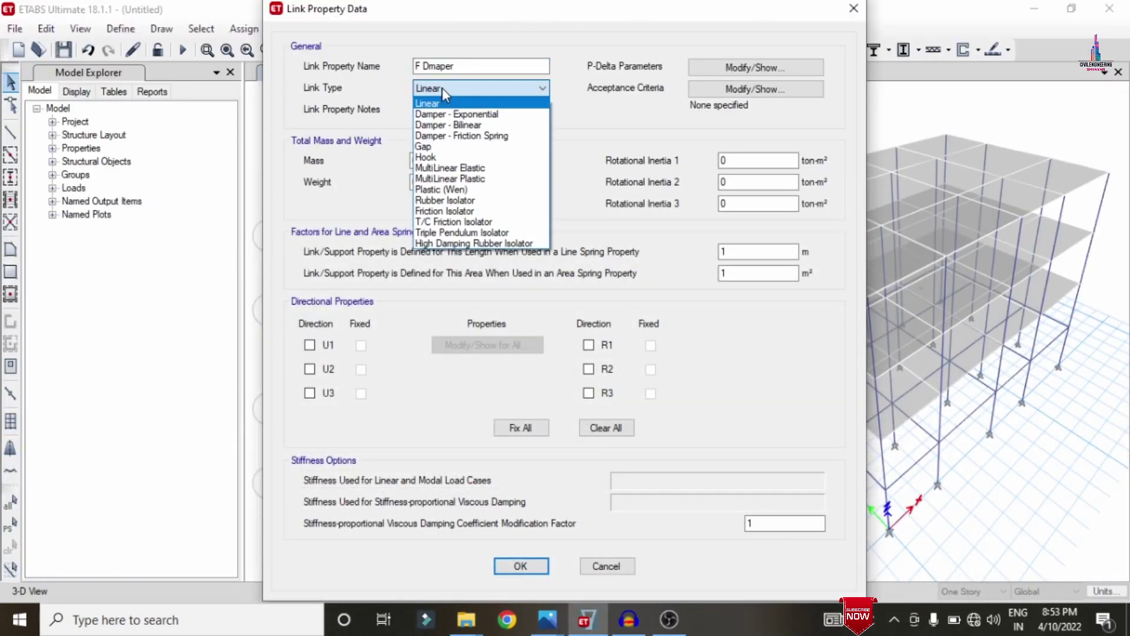
{"action": "left_click", "coordinate": [462, 115]}
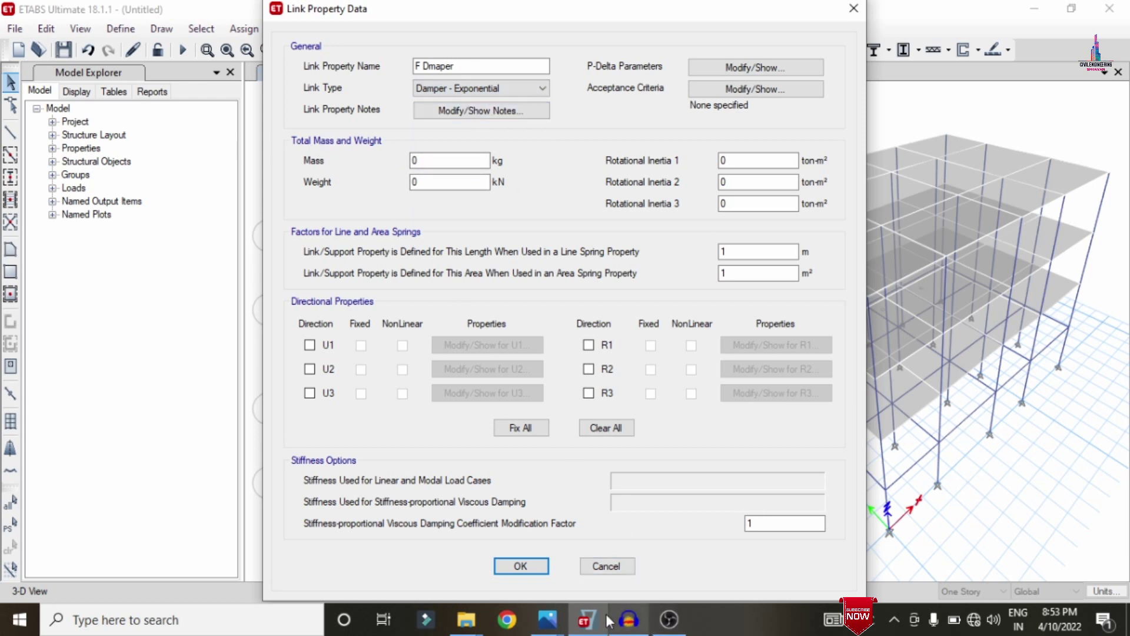
Step: Enter mass 2200 and weight 0.225 for F Dmaper from the reference table
{"action": "mouse_move", "coordinate": [548, 619]}
{"action": "left_click", "coordinate": [626, 559]}
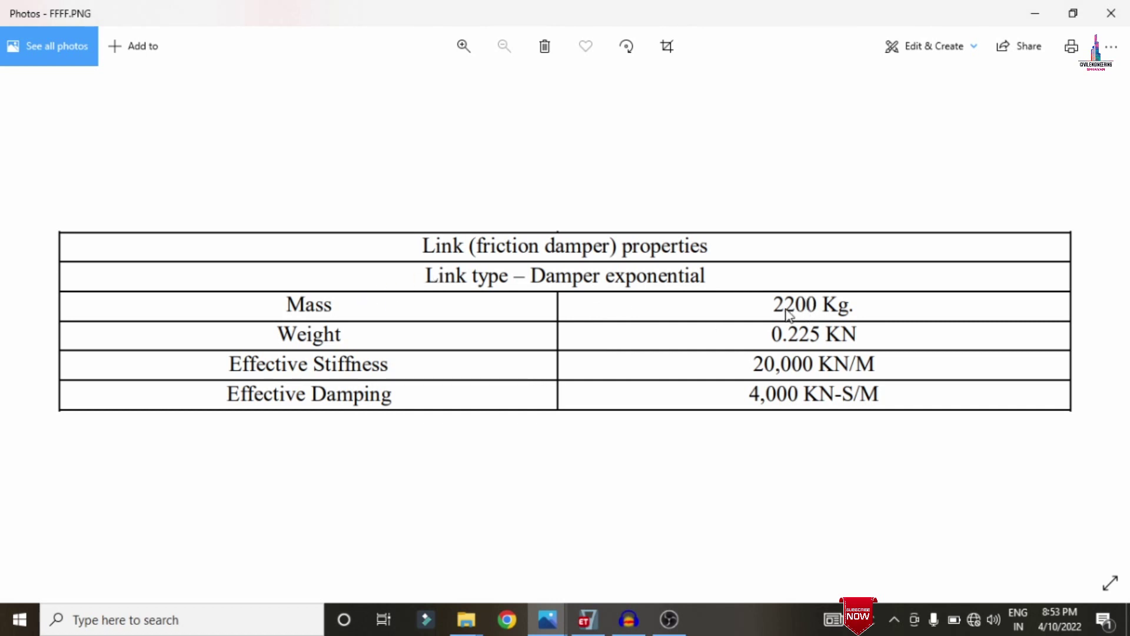
{"action": "left_click", "coordinate": [1035, 13]}
{"action": "type", "text": "2200"}
{"action": "key", "text": "Tab"}
{"action": "type", "text": "0.225"}
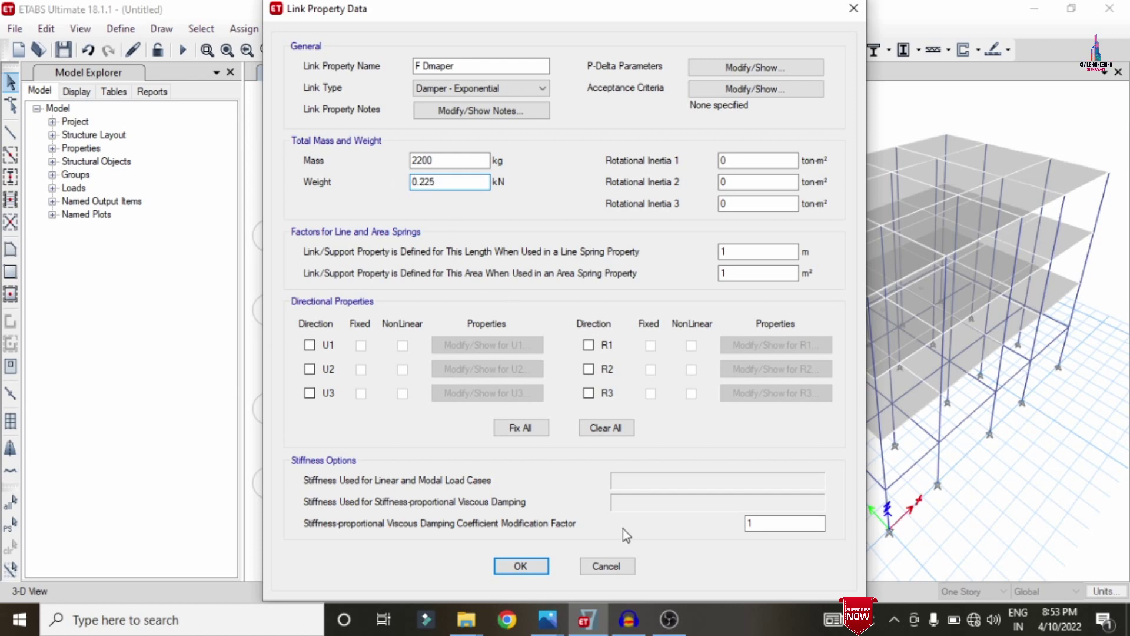
Step: Compare the entered mass and weight against the damper properties table in Photos
{"action": "left_click", "coordinate": [547, 619]}
{"action": "left_click", "coordinate": [634, 541]}
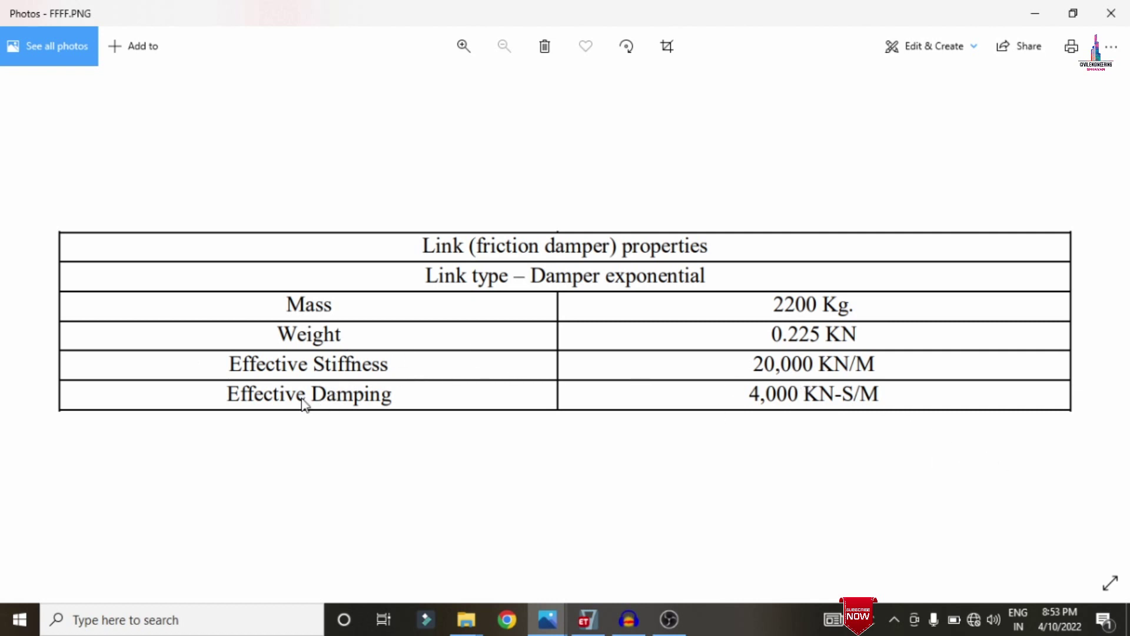
{"action": "left_click", "coordinate": [586, 619]}
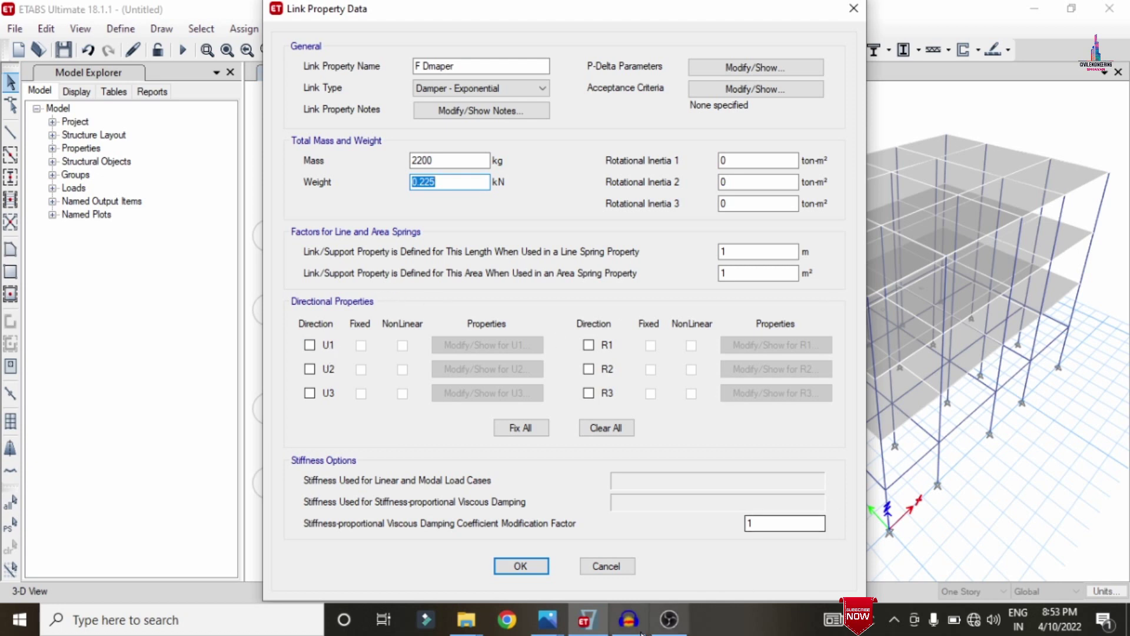
{"action": "left_click", "coordinate": [547, 619]}
{"action": "left_click", "coordinate": [647, 549]}
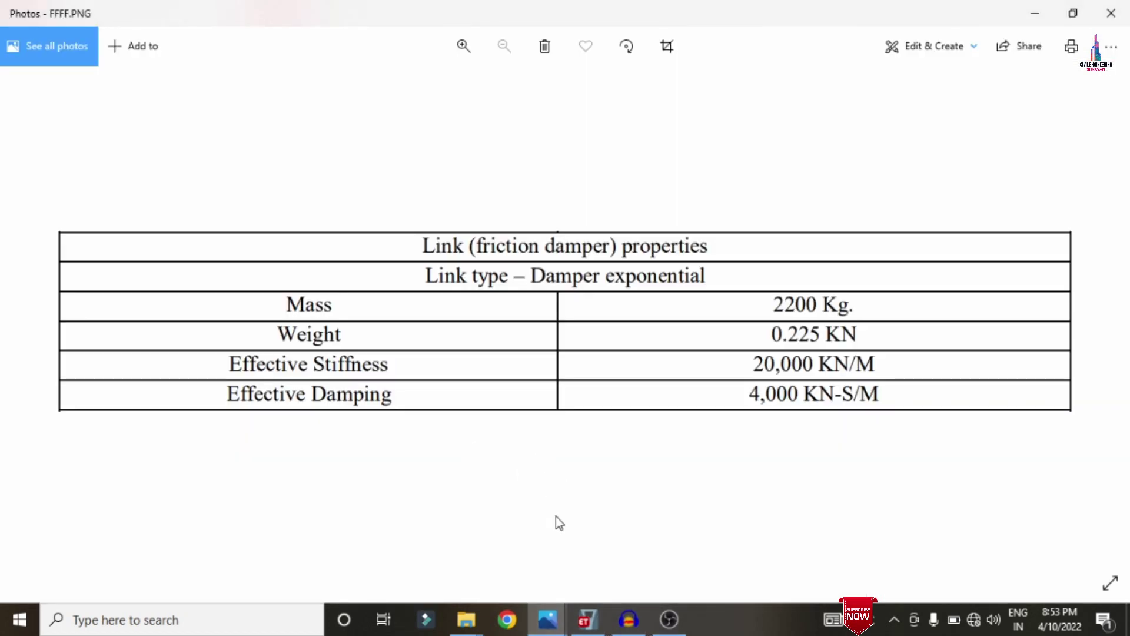
{"action": "left_click", "coordinate": [586, 619]}
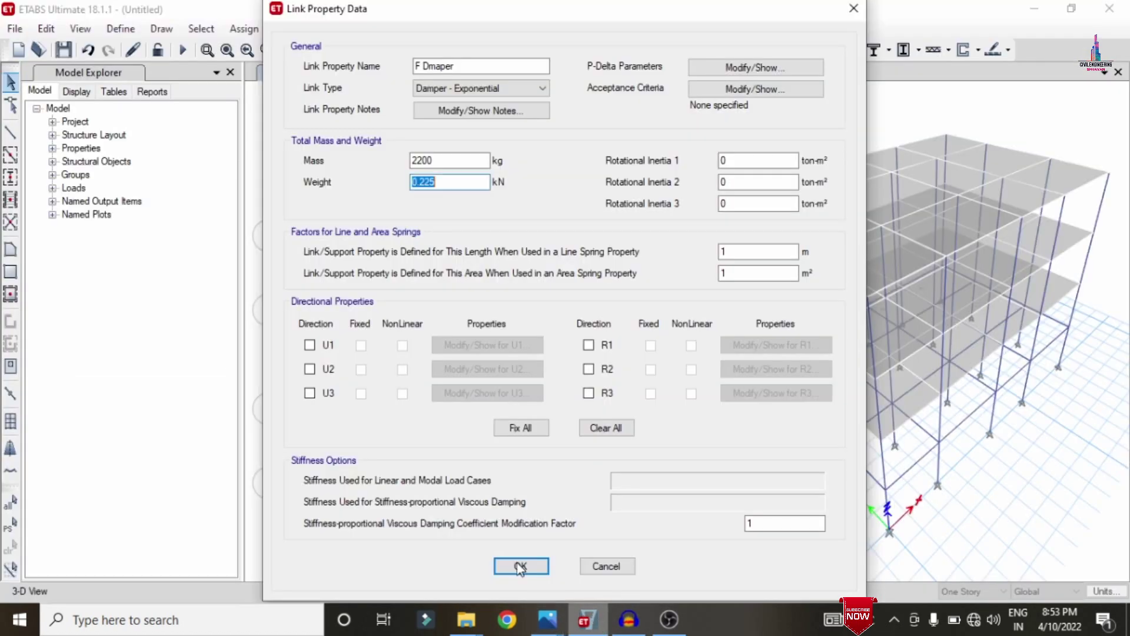
Step: Enable the U1 direction and open its properties, checking the table's stiffness and damping
{"action": "left_click", "coordinate": [310, 345]}
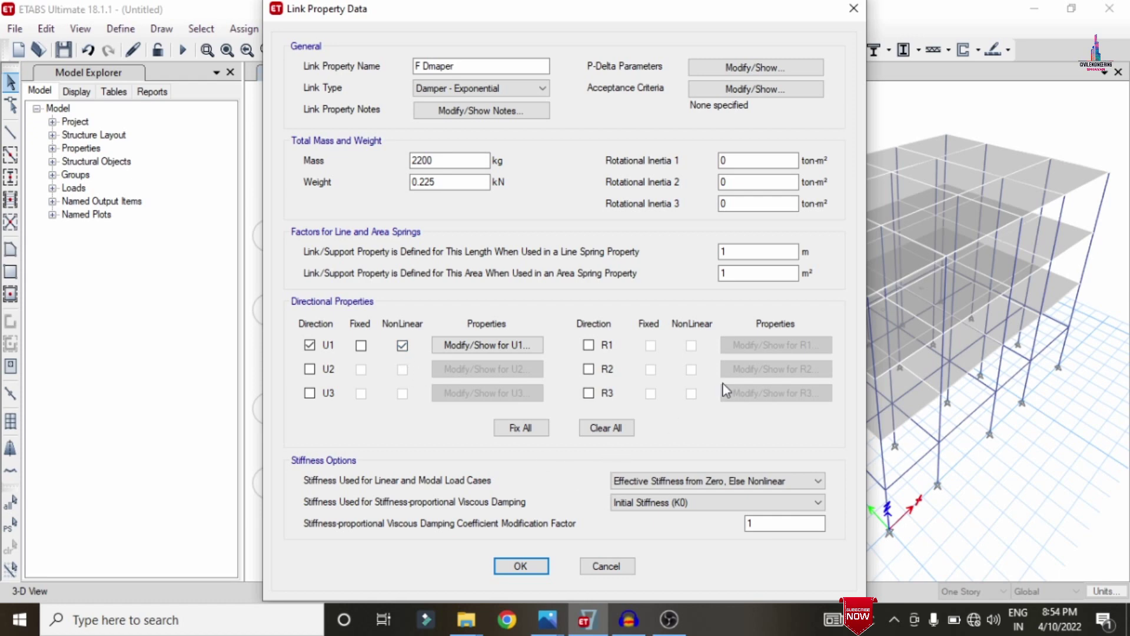
{"action": "left_click", "coordinate": [489, 345]}
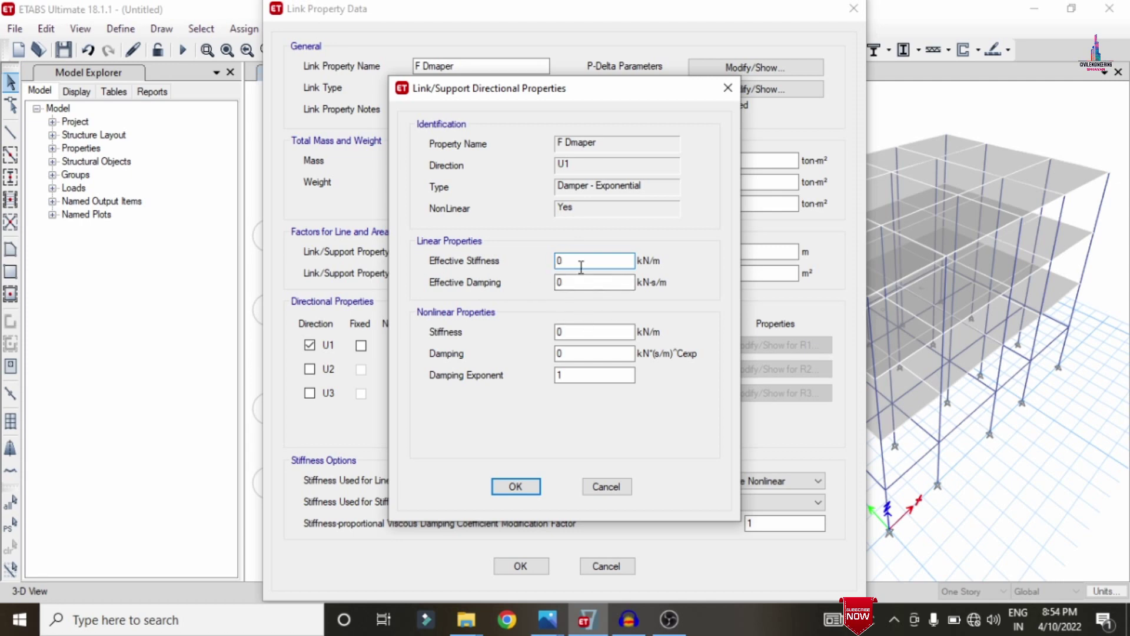
{"action": "mouse_move", "coordinate": [556, 615]}
{"action": "left_click", "coordinate": [618, 577]}
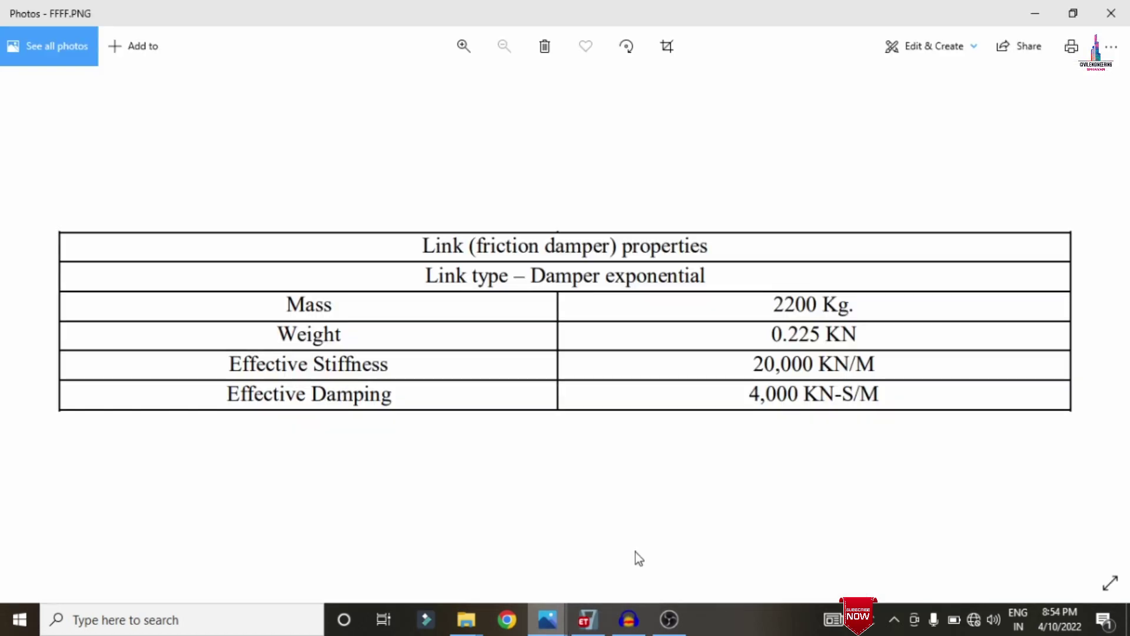
{"action": "left_click", "coordinate": [587, 619]}
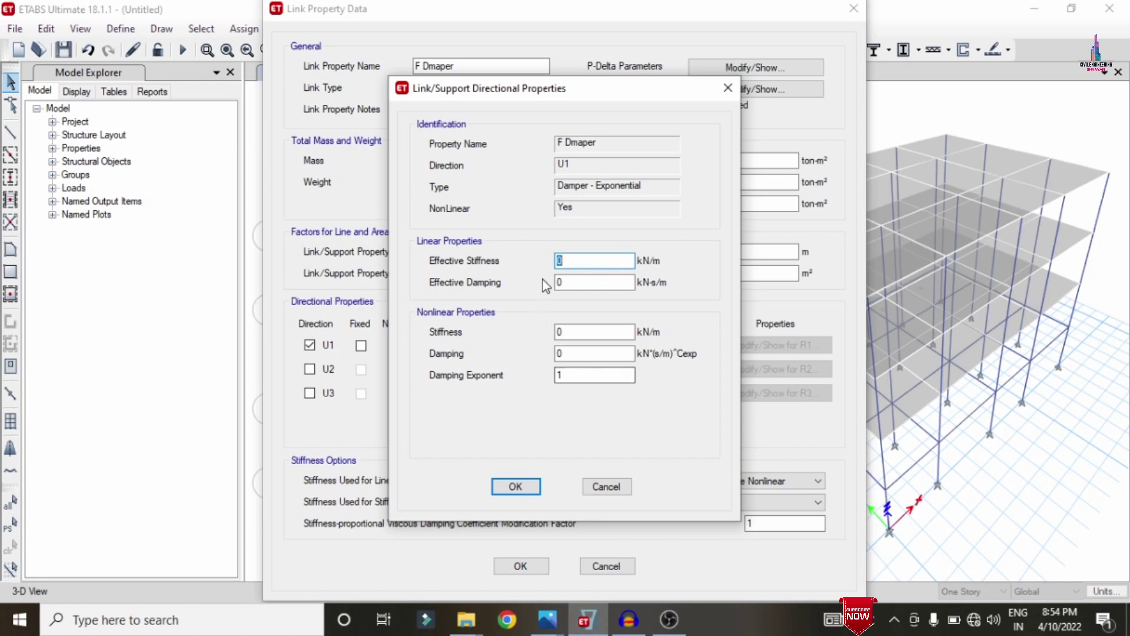
Step: Set U1 effective stiffness 20000 kN/m and effective damping 4000 kN-s/m
{"action": "type", "text": "20000"}
{"action": "double_click", "coordinate": [567, 282]}
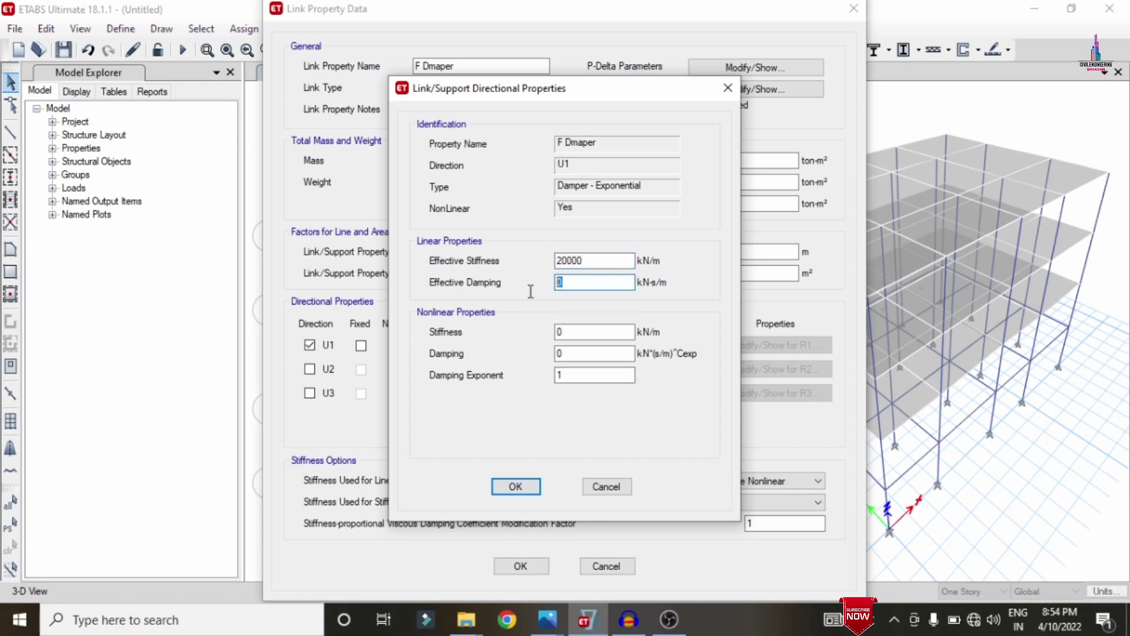
{"action": "type", "text": "4000"}
{"action": "mouse_move", "coordinate": [547, 619]}
{"action": "left_click", "coordinate": [628, 530]}
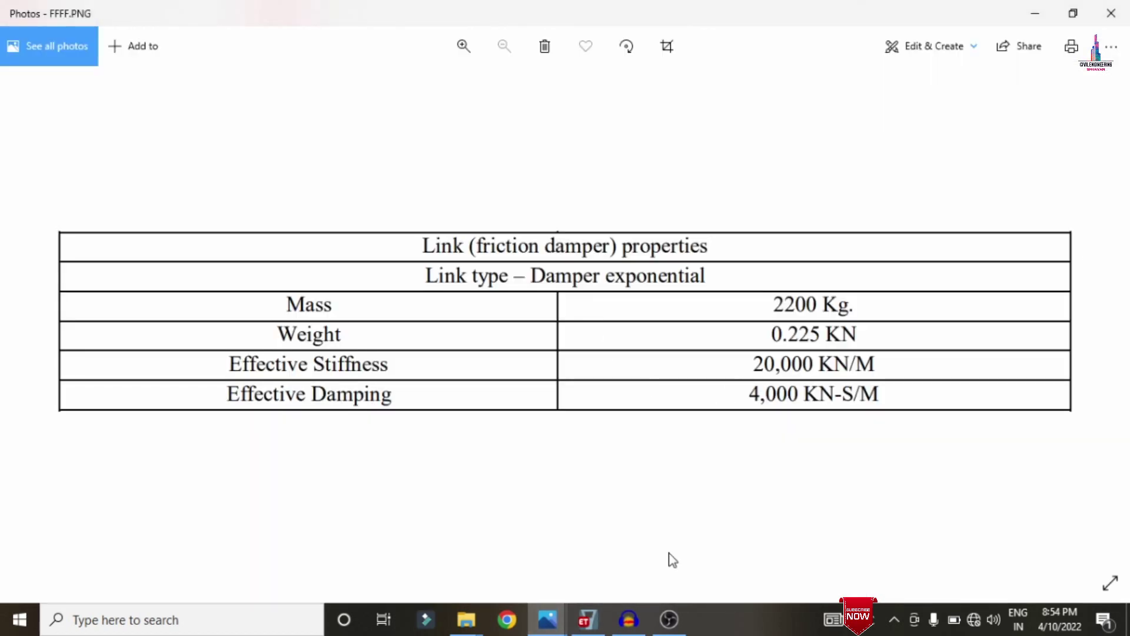
{"action": "left_click", "coordinate": [587, 619]}
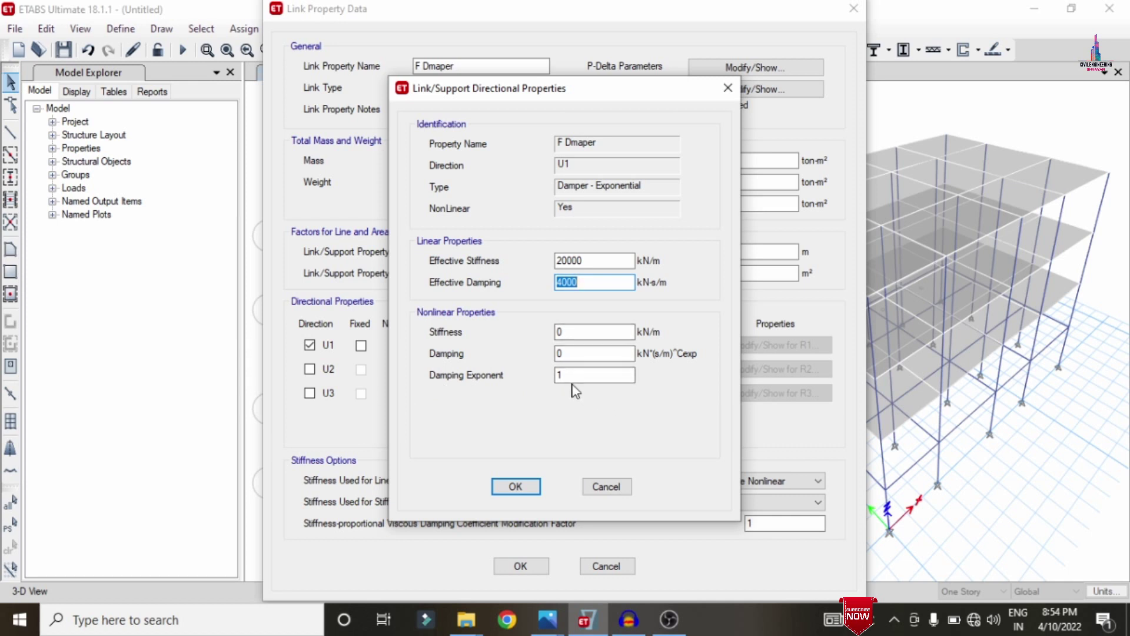
Step: Confirm the F Dmaper definition, delete Link1, and close Define Link Properties
{"action": "left_click", "coordinate": [516, 486]}
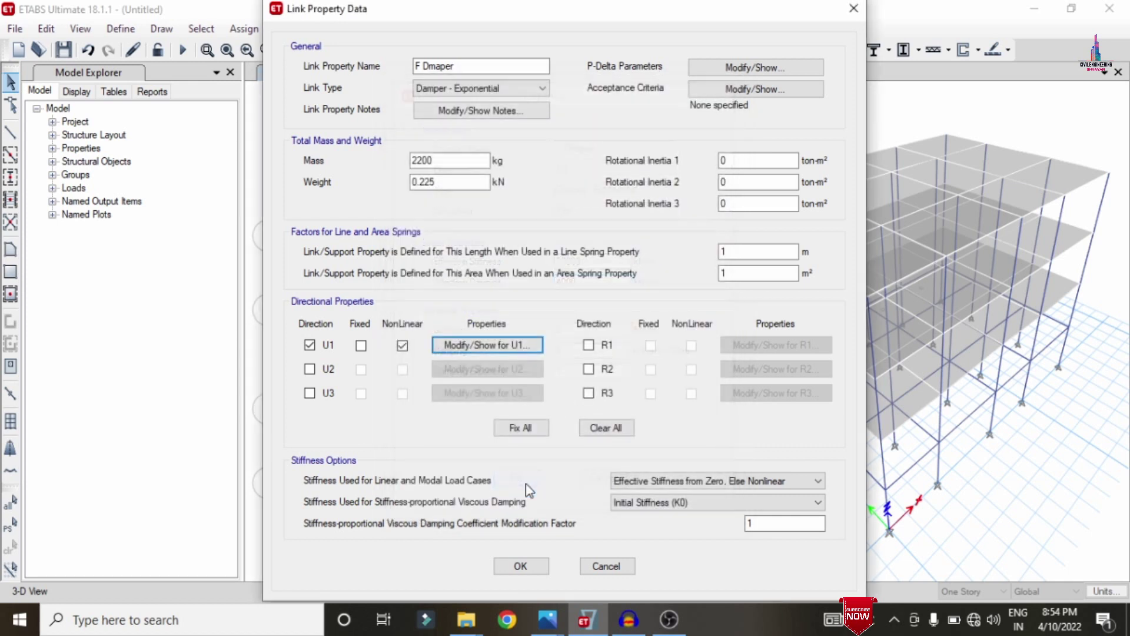
{"action": "left_click", "coordinate": [522, 567]}
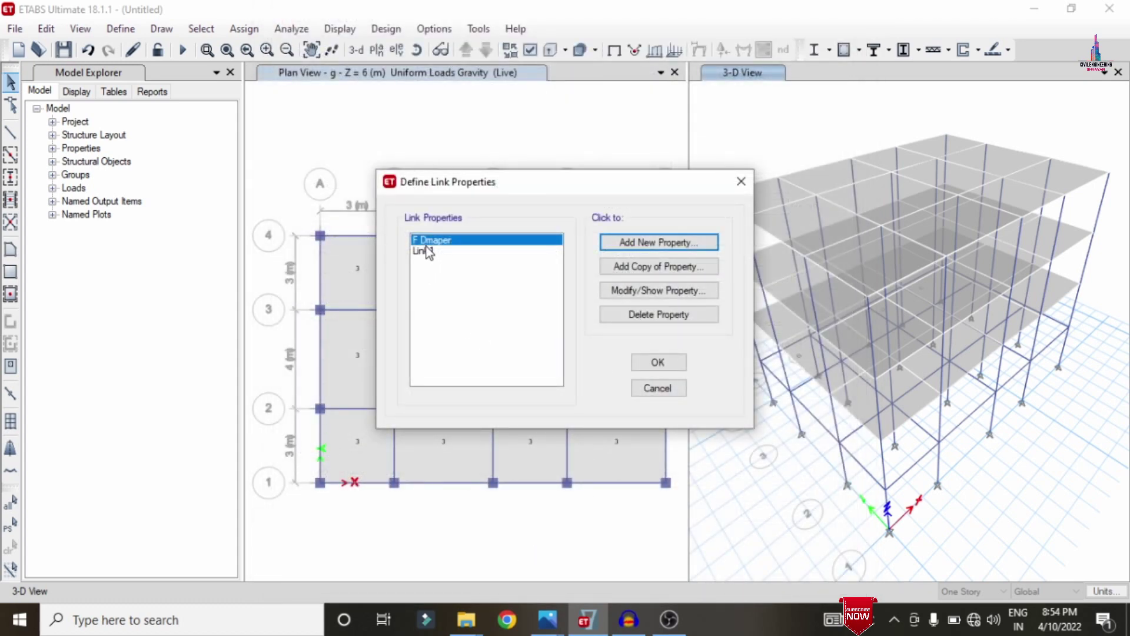
{"action": "left_click", "coordinate": [427, 250]}
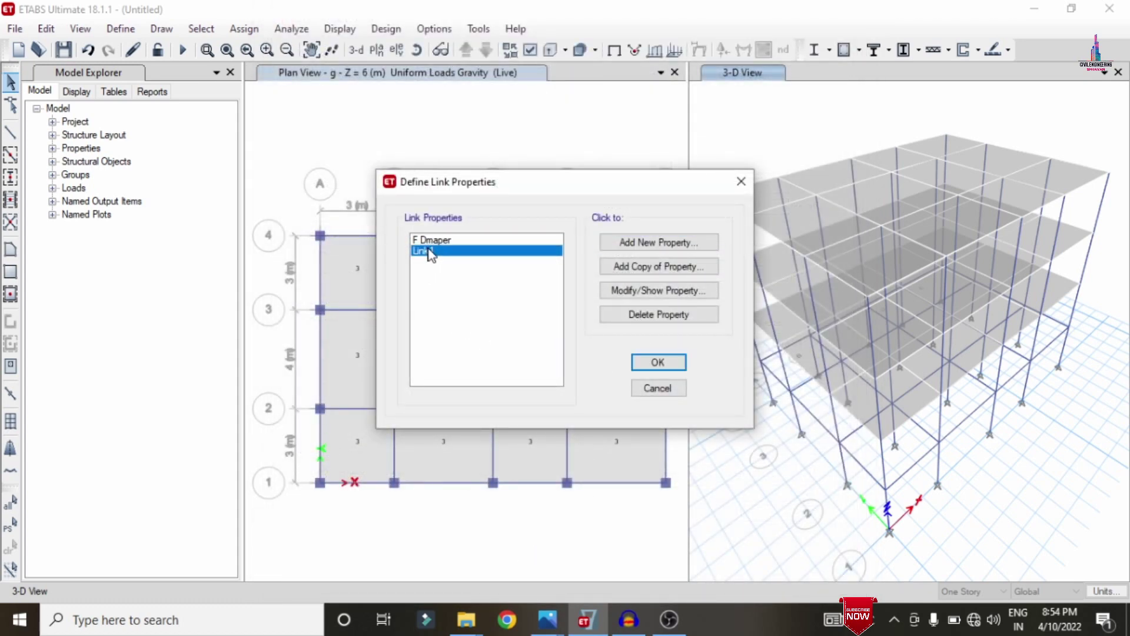
{"action": "left_click", "coordinate": [619, 314]}
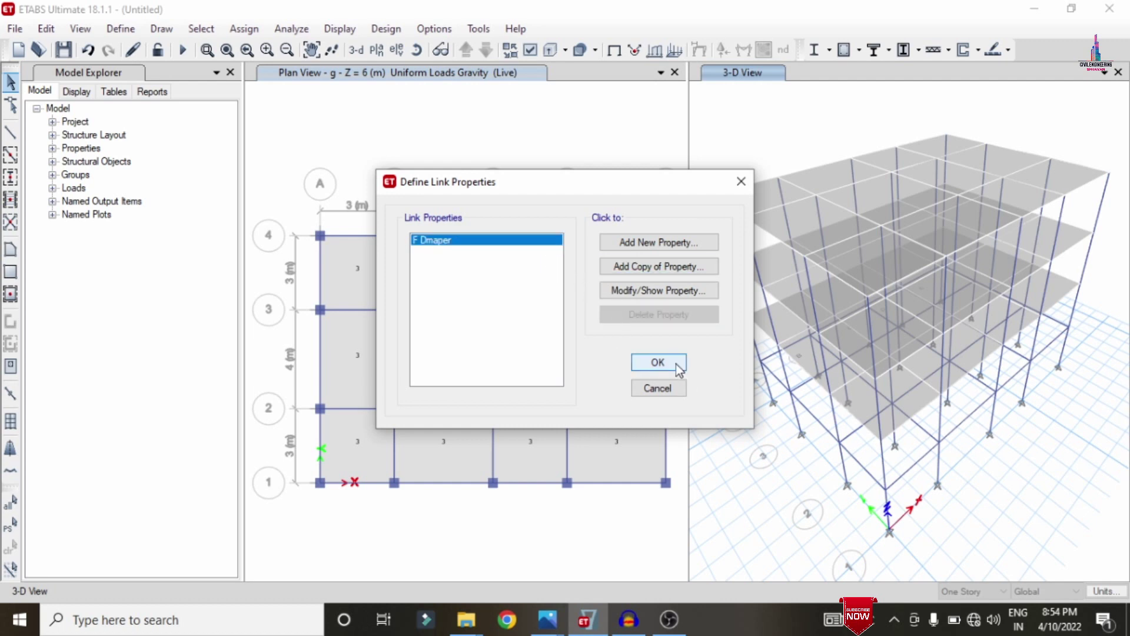
{"action": "key", "text": "Return"}
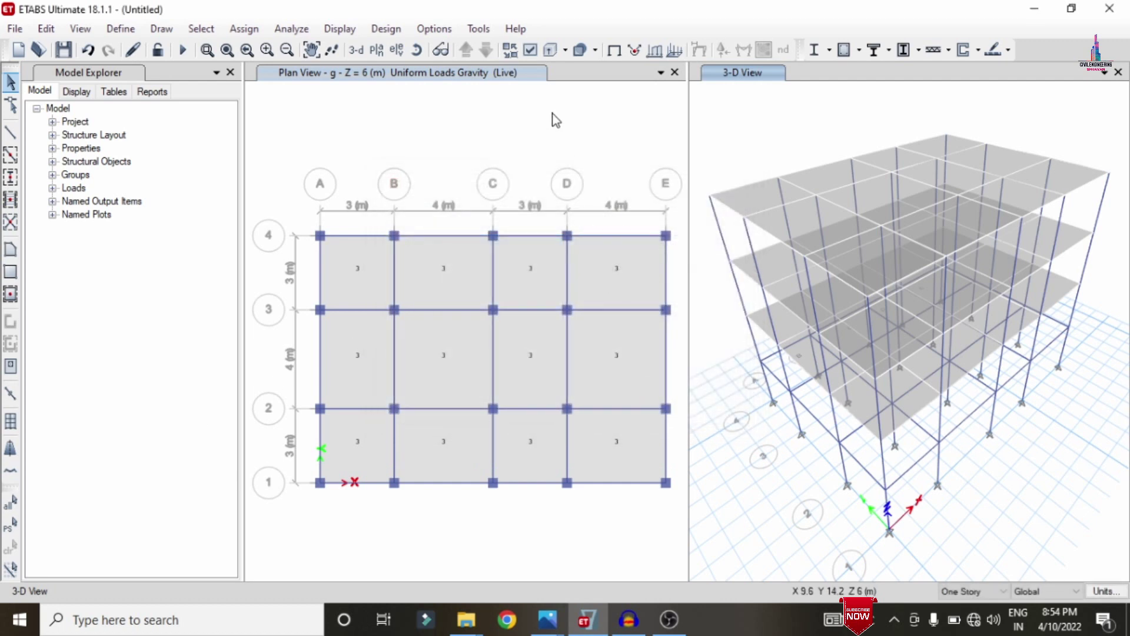
Step: Switch the plan view to the Base level
{"action": "left_click", "coordinate": [537, 142]}
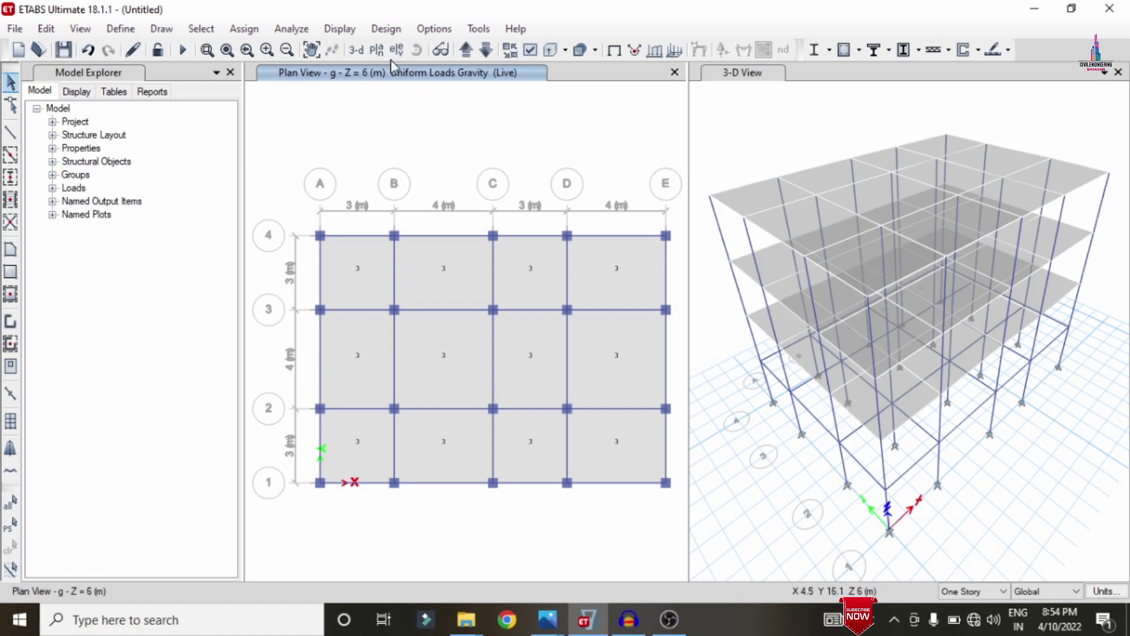
{"action": "left_click", "coordinate": [378, 50]}
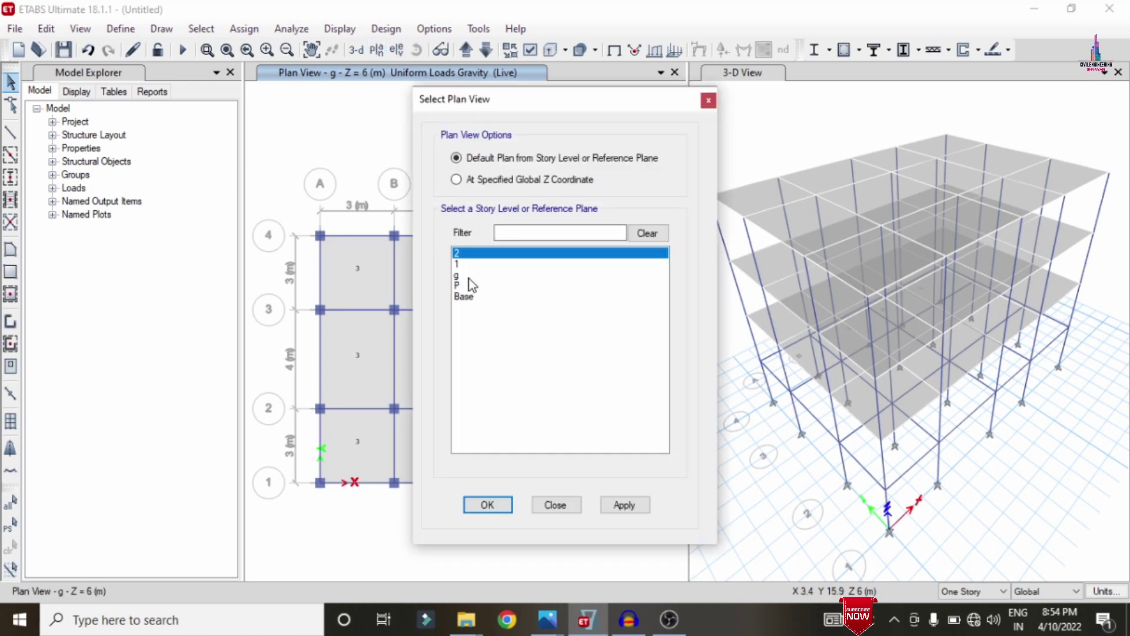
{"action": "left_click", "coordinate": [468, 299]}
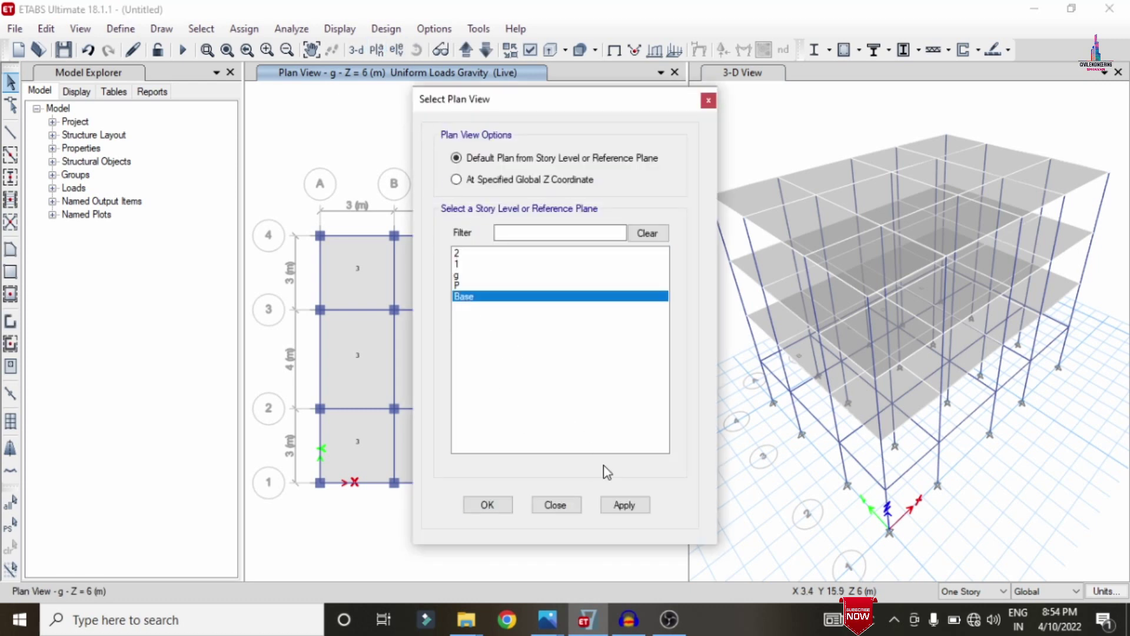
{"action": "left_click", "coordinate": [488, 505]}
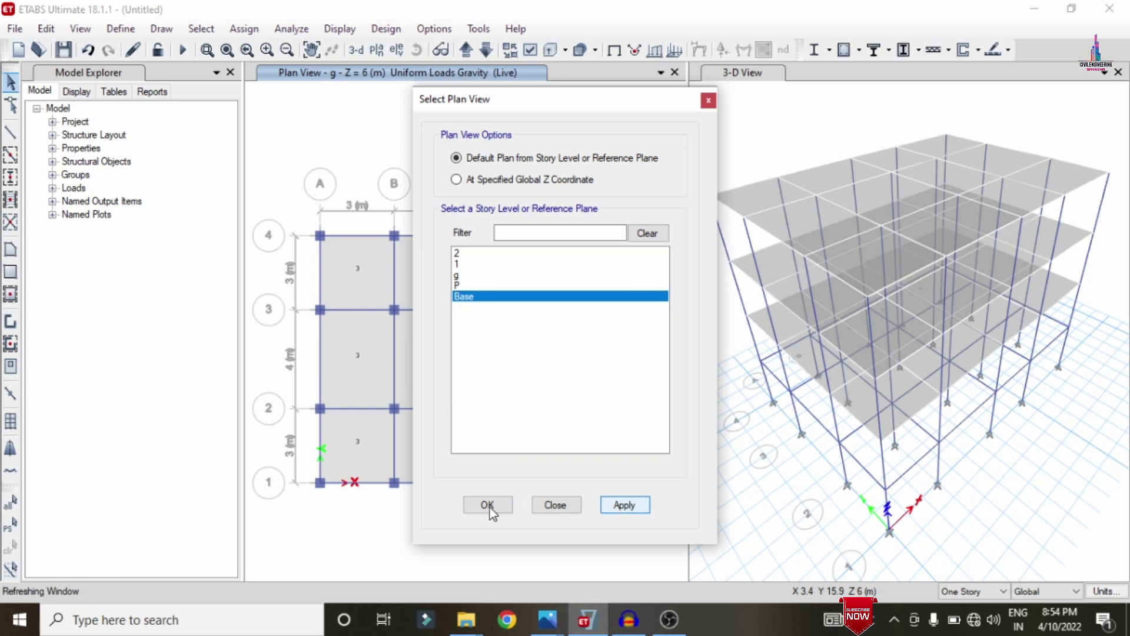
{"action": "left_click", "coordinate": [489, 506]}
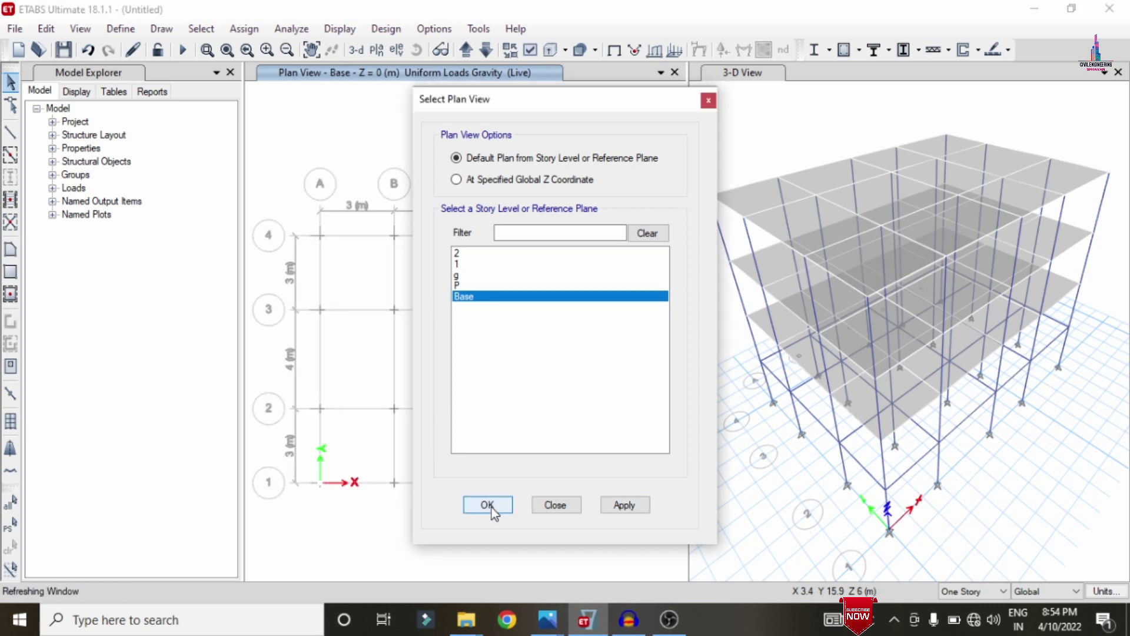
Step: Change the left window to Elevation View 1 along grid line 1
{"action": "left_click", "coordinate": [398, 53]}
{"action": "left_click", "coordinate": [409, 271]}
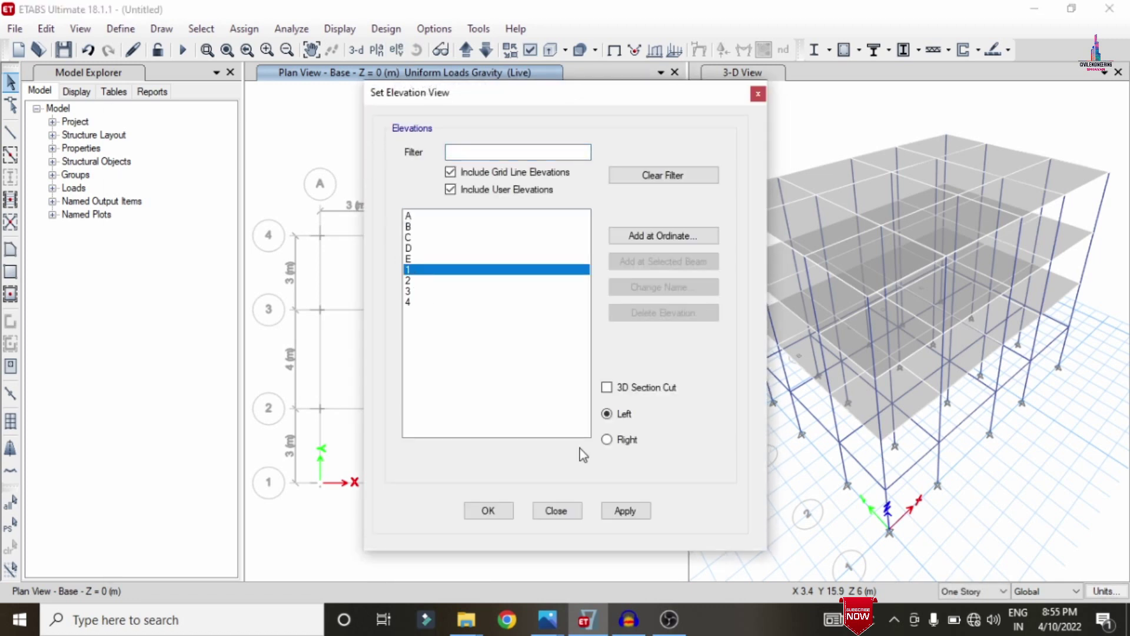
{"action": "left_click", "coordinate": [498, 514]}
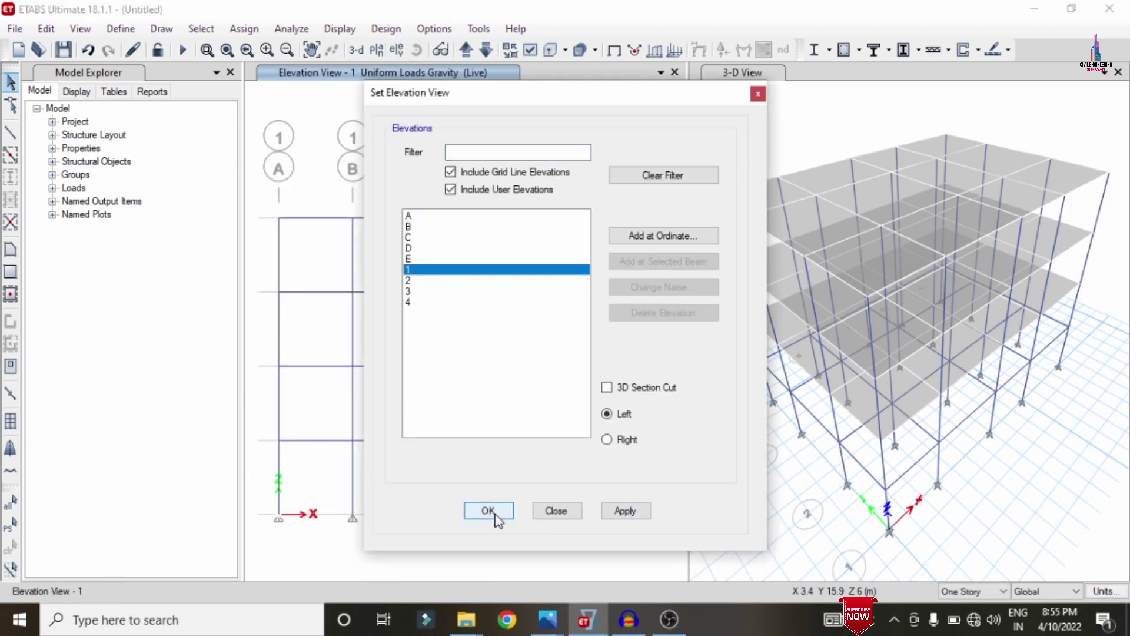
{"action": "left_click", "coordinate": [547, 510]}
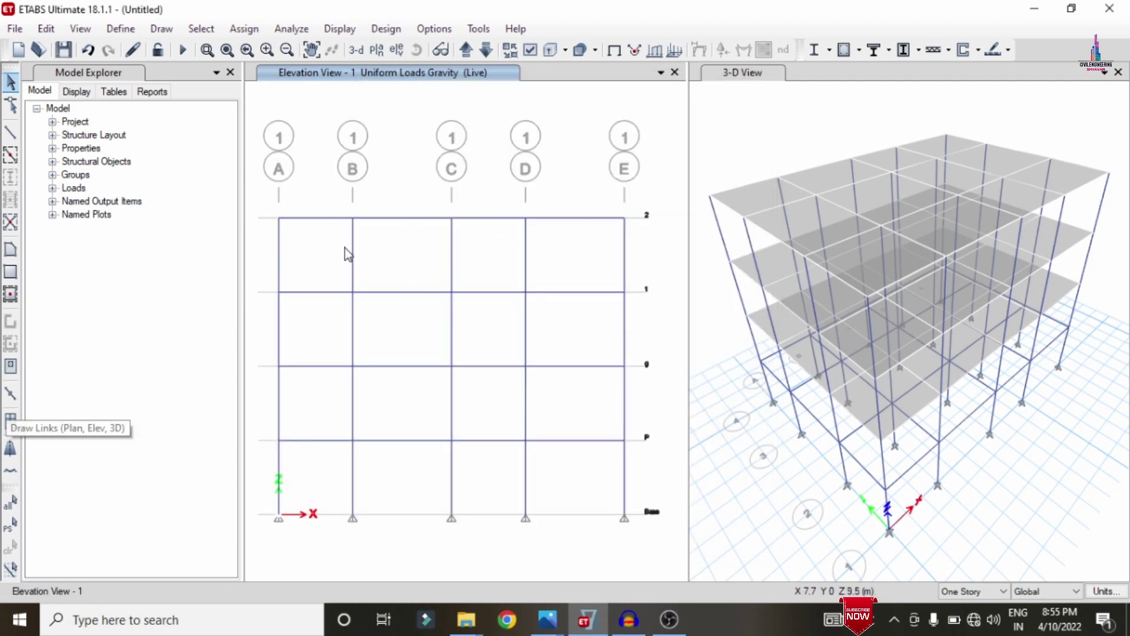
Step: Draw crossed F Dmaper links between levels g and P in bay B–C of elevation 1
{"action": "left_click", "coordinate": [13, 399]}
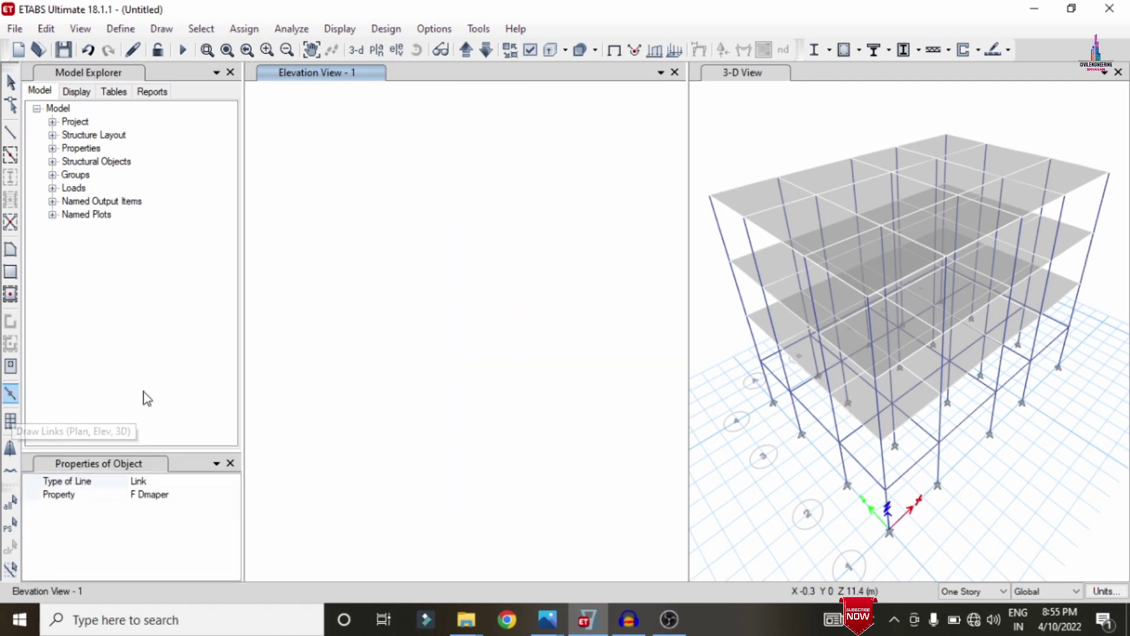
{"action": "left_click", "coordinate": [353, 366]}
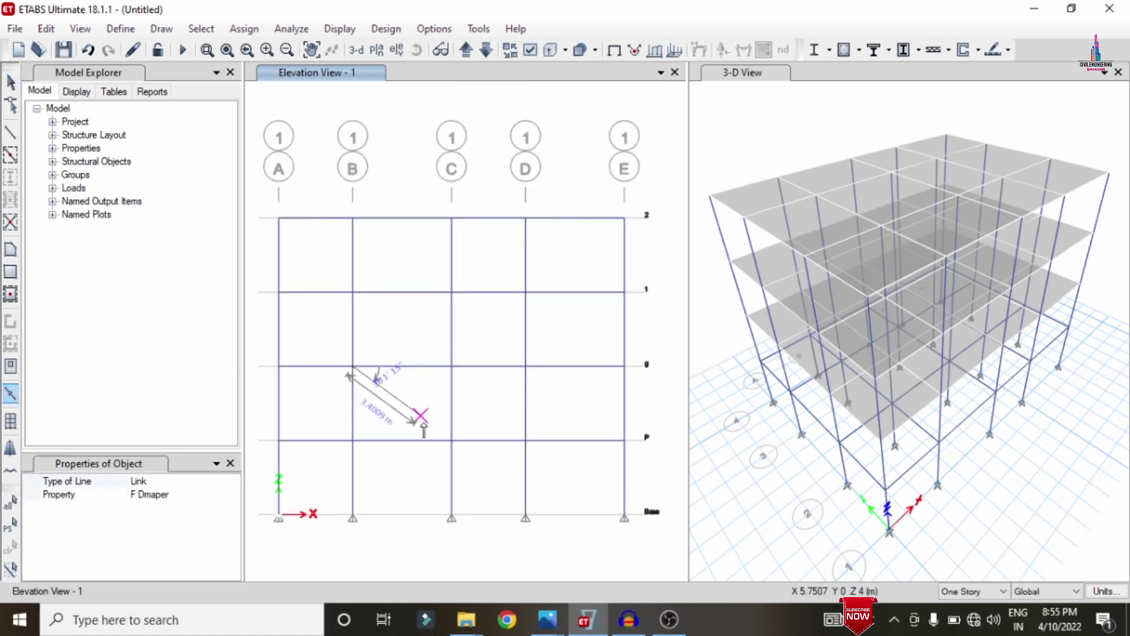
{"action": "left_click", "coordinate": [450, 441]}
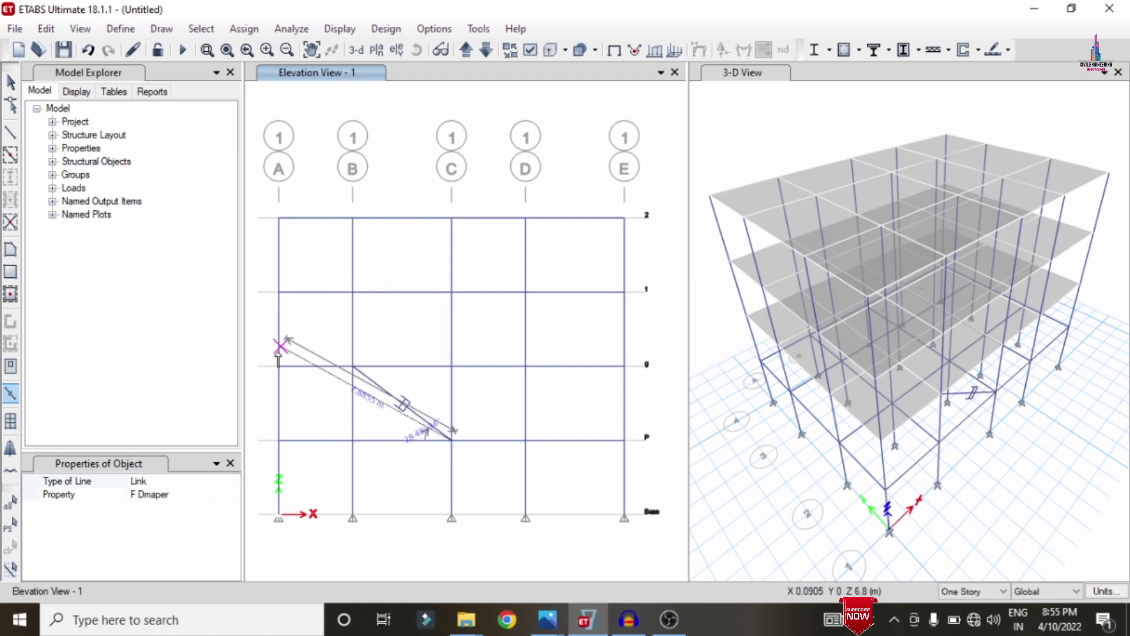
{"action": "key", "text": "Escape"}
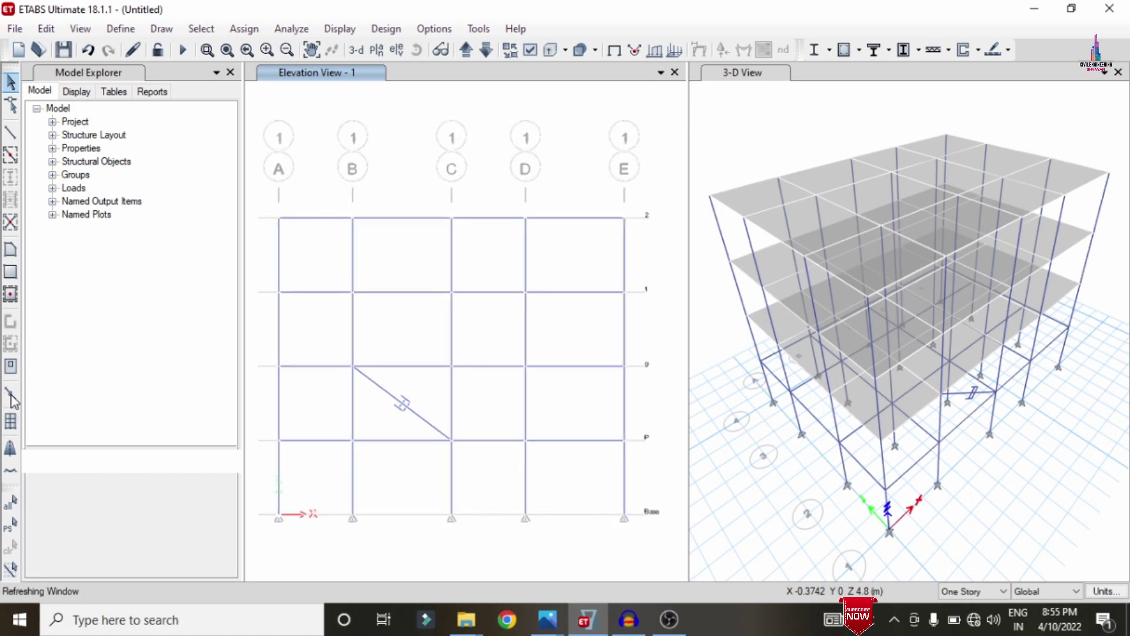
{"action": "left_click", "coordinate": [10, 396]}
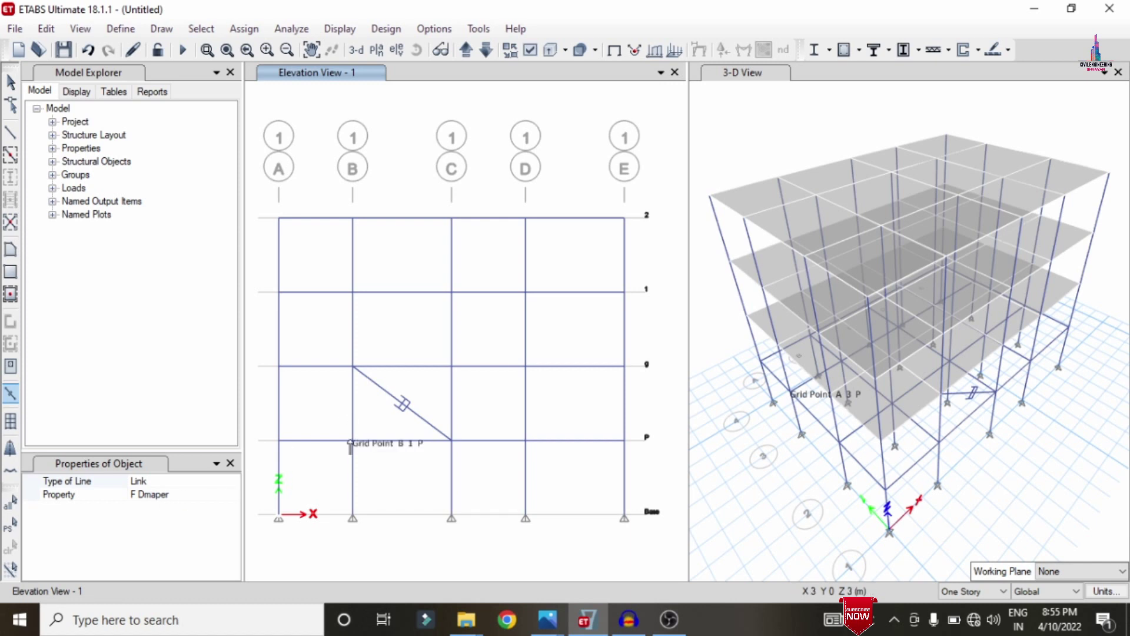
{"action": "left_click", "coordinate": [450, 366]}
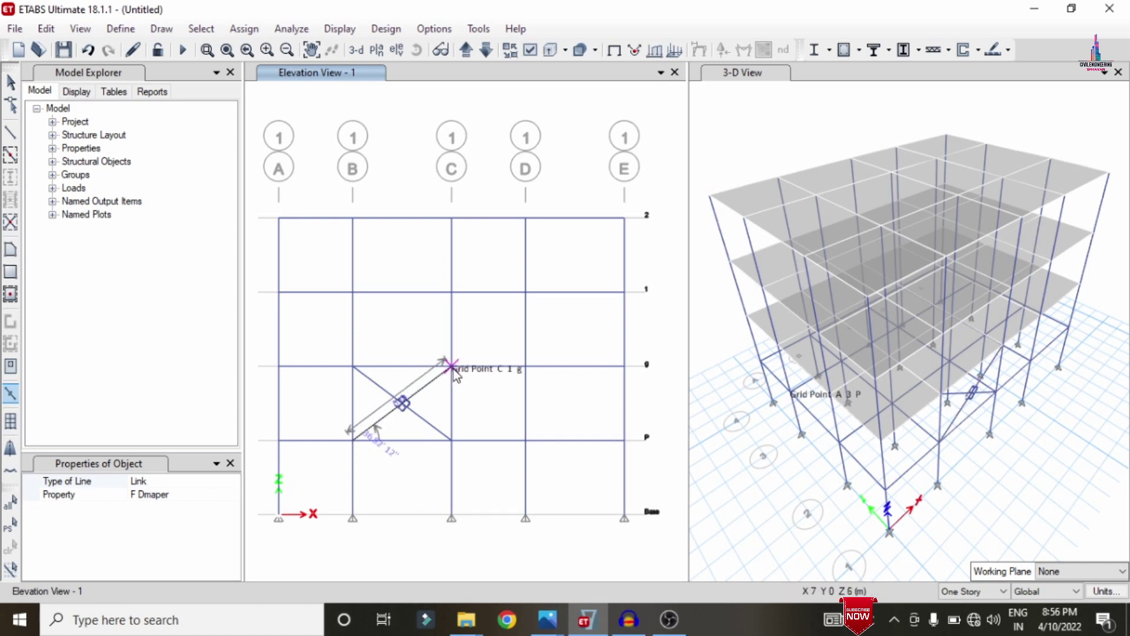
{"action": "key", "text": "Escape"}
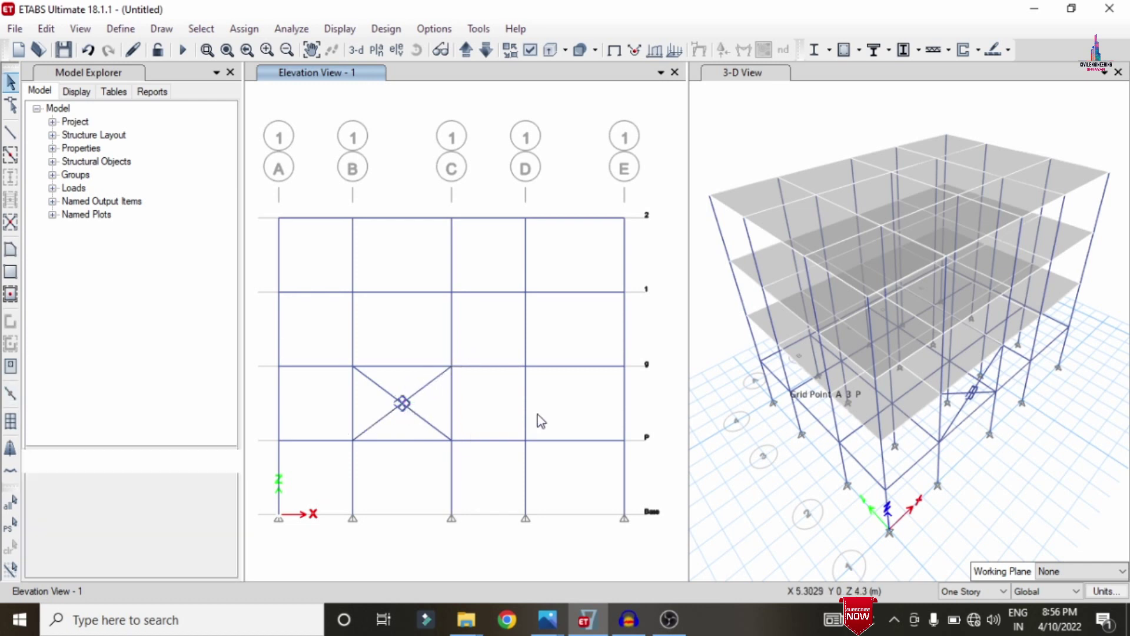
Step: Switch the elevation view to the frame on grid line A
{"action": "left_click", "coordinate": [398, 50]}
{"action": "left_click", "coordinate": [499, 511]}
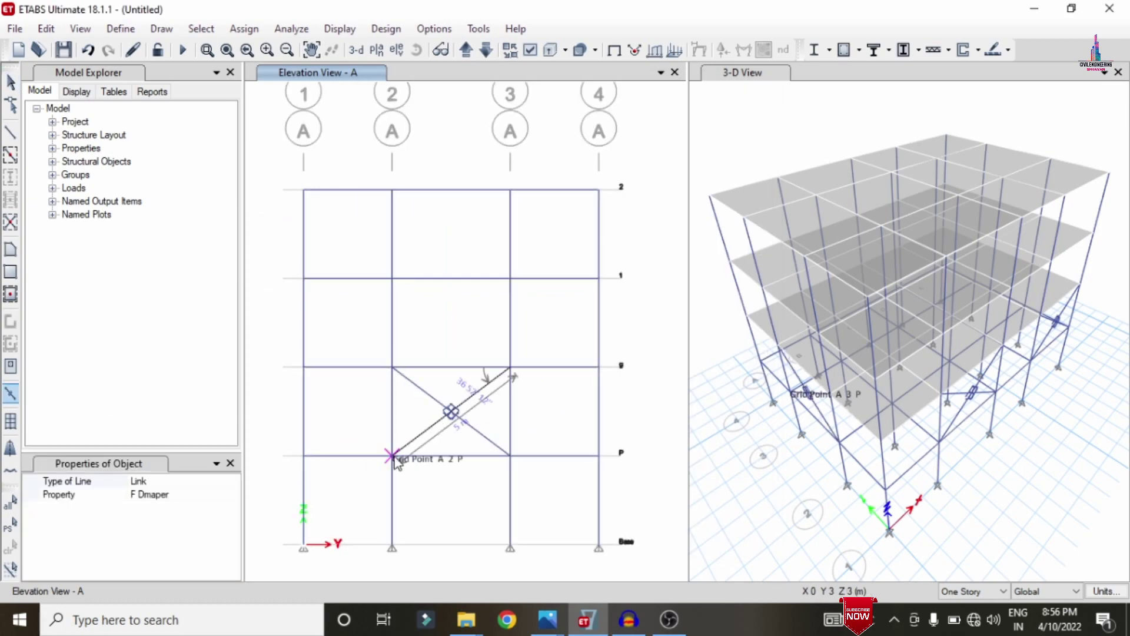
{"action": "left_click", "coordinate": [398, 50]}
{"action": "left_click", "coordinate": [408, 302]}
{"action": "left_click", "coordinate": [488, 510]}
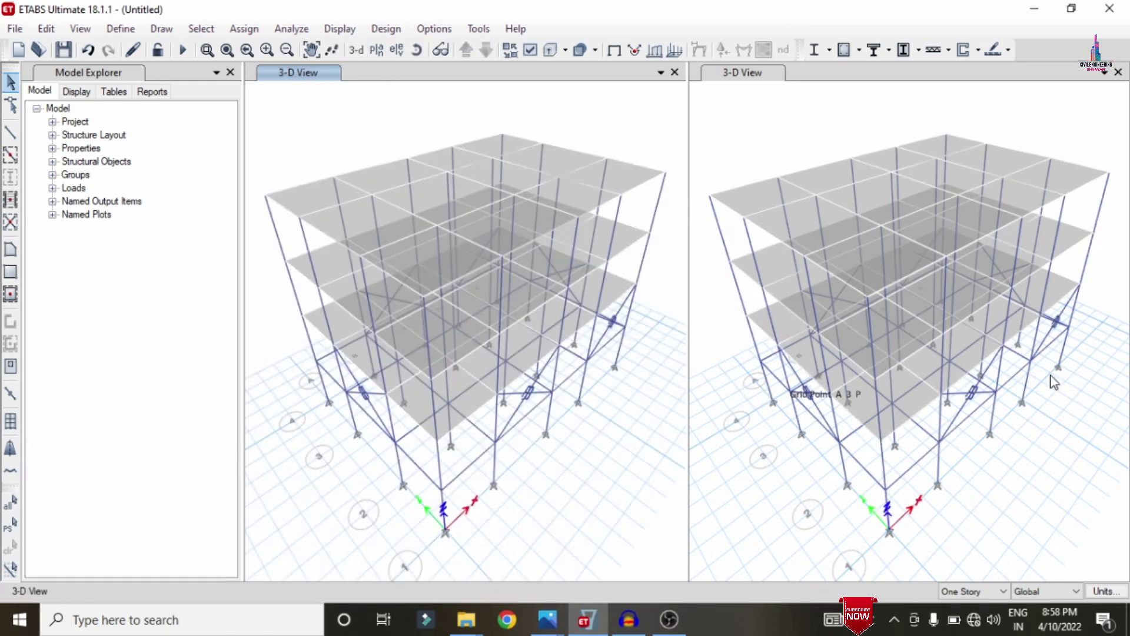
Step: Select every link using the F Dmaper link property, which picks 12 damper links
{"action": "scroll", "coordinate": [663, 144], "scroll_direction": "up", "scroll_amount": 3}
{"action": "scroll", "coordinate": [710, 182], "scroll_direction": "down", "scroll_amount": 3}
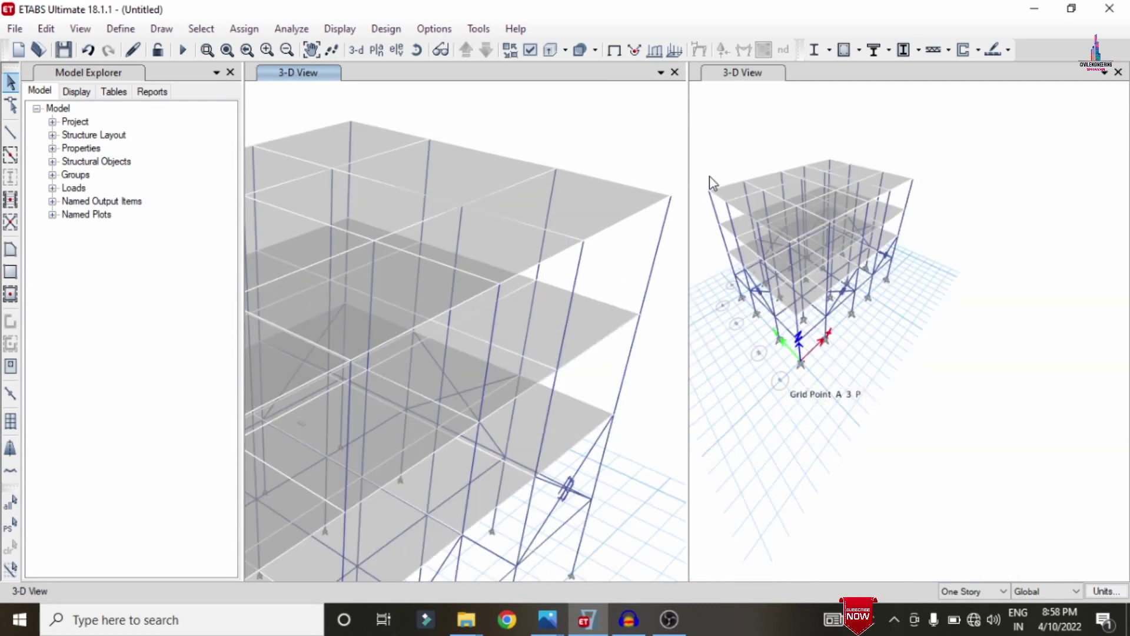
{"action": "scroll", "coordinate": [851, 270], "scroll_direction": "up", "scroll_amount": 3}
{"action": "scroll", "coordinate": [949, 267], "scroll_direction": "down", "scroll_amount": 3}
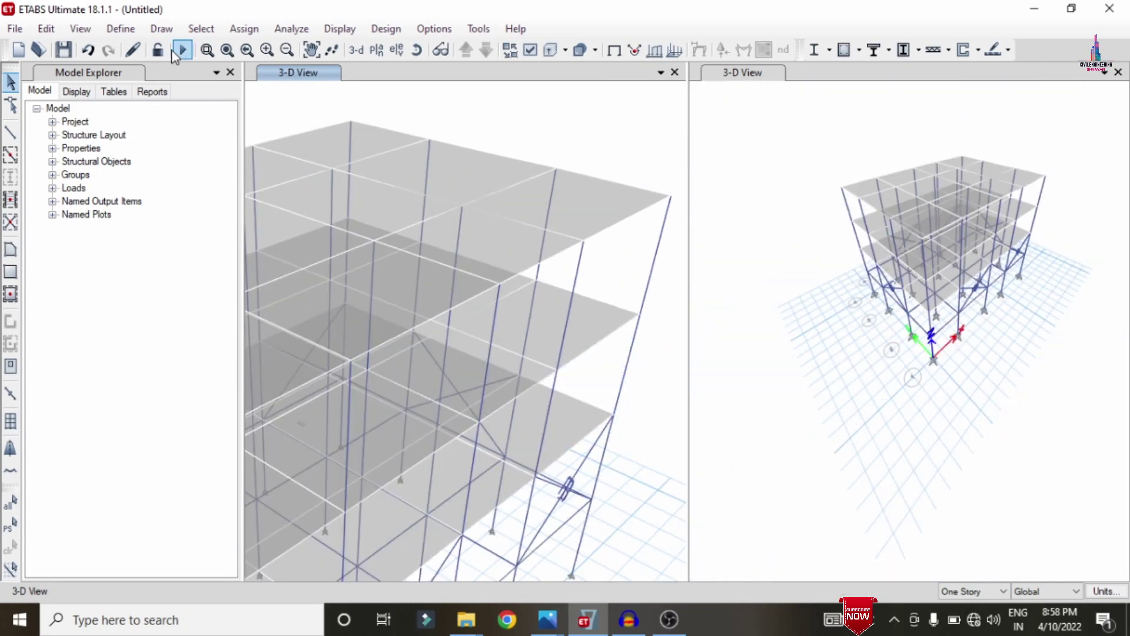
{"action": "left_click", "coordinate": [201, 28]}
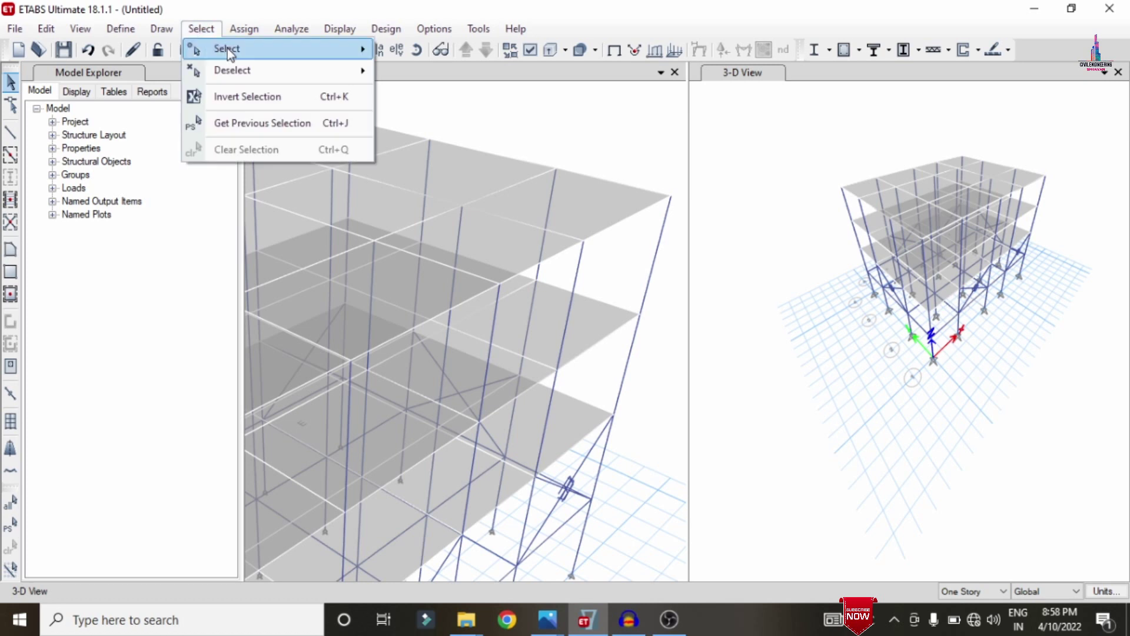
{"action": "mouse_move", "coordinate": [229, 48]}
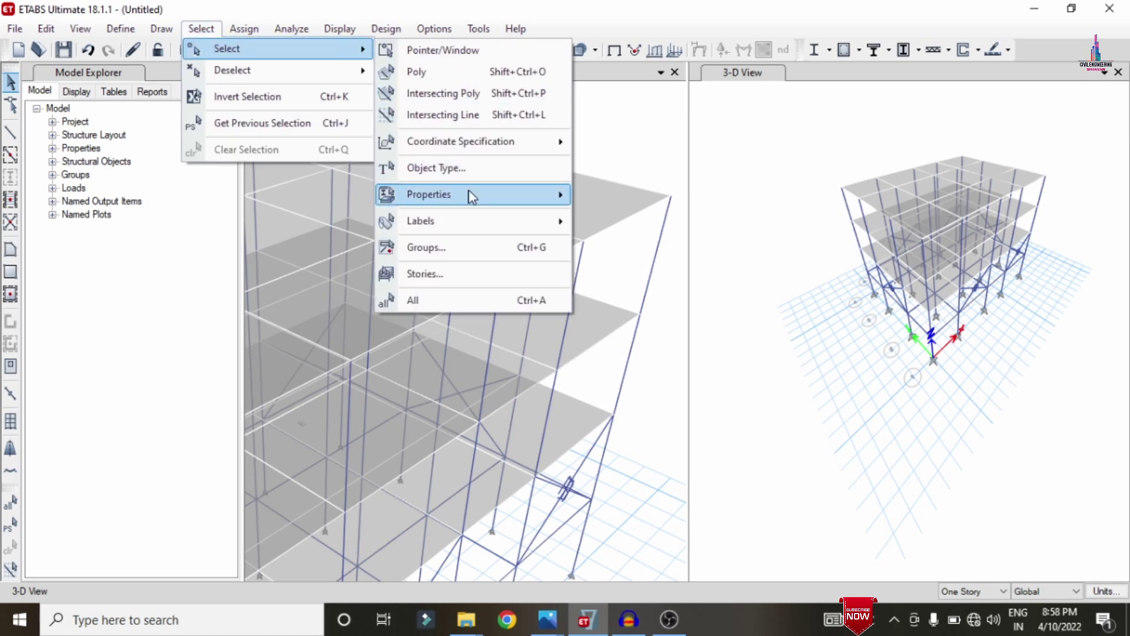
{"action": "mouse_move", "coordinate": [494, 195]}
{"action": "left_click", "coordinate": [631, 336]}
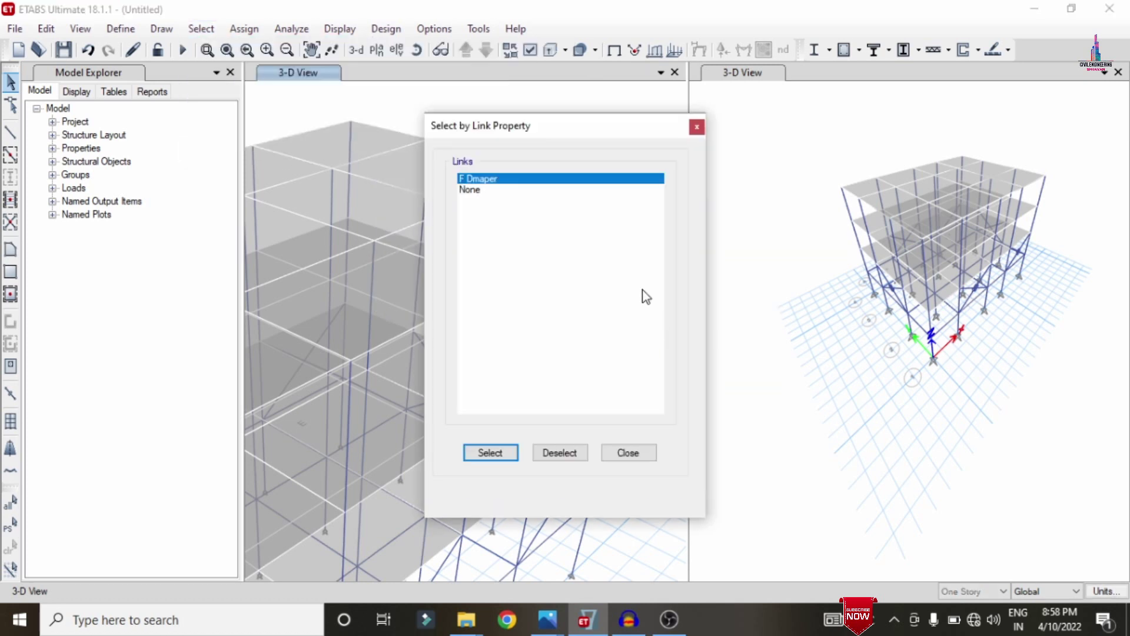
{"action": "left_click", "coordinate": [517, 452]}
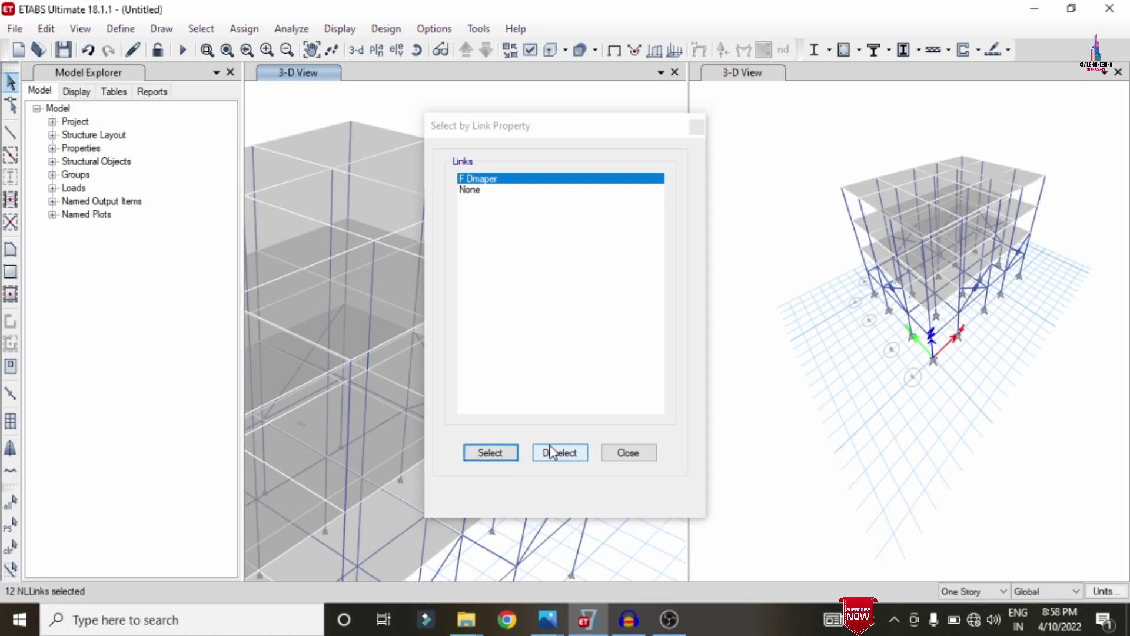
{"action": "left_click", "coordinate": [630, 452]}
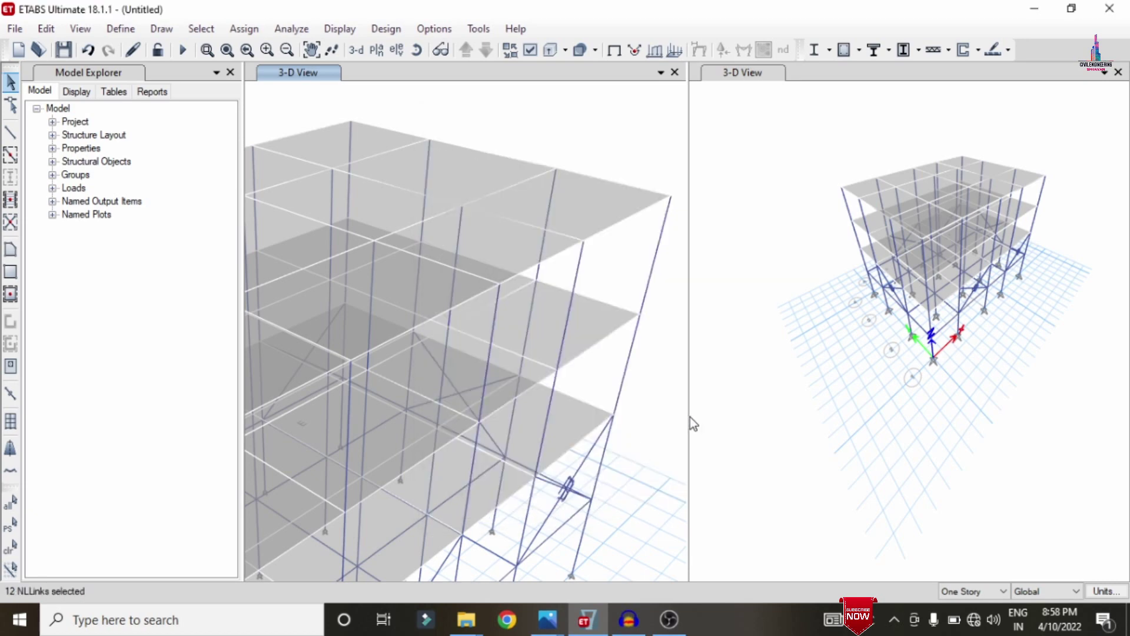
{"action": "scroll", "coordinate": [715, 359], "scroll_direction": "down", "scroll_amount": 3}
{"action": "scroll", "coordinate": [816, 285], "scroll_direction": "up", "scroll_amount": 5}
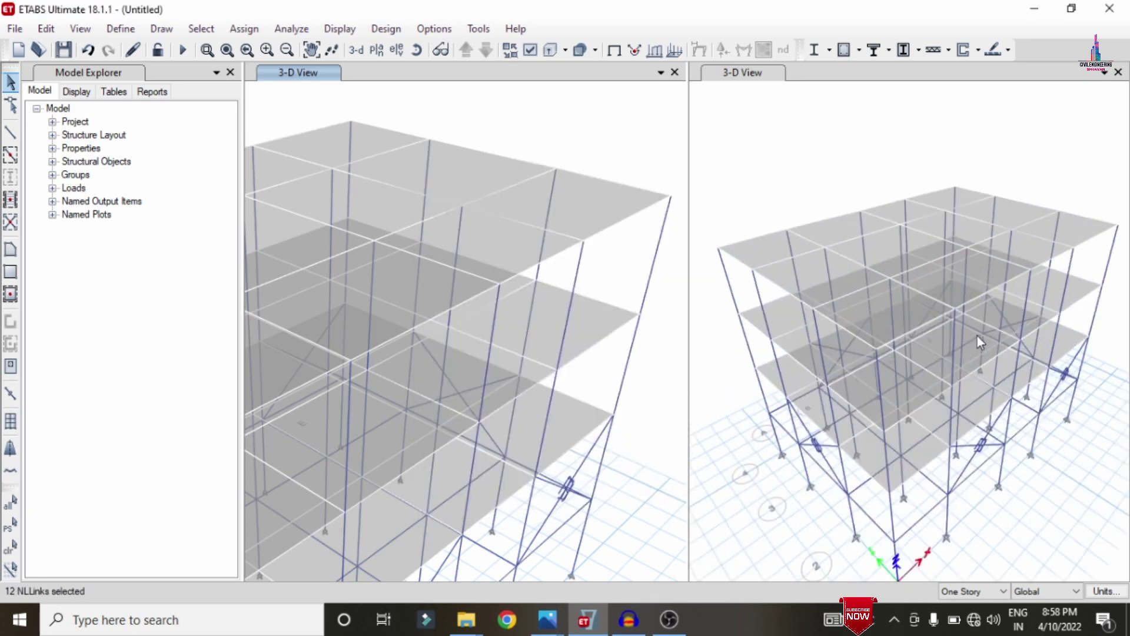
Step: Replicate the selected F Dmaper links onto stories 2 and 1 using story replication
{"action": "left_click", "coordinate": [46, 29]}
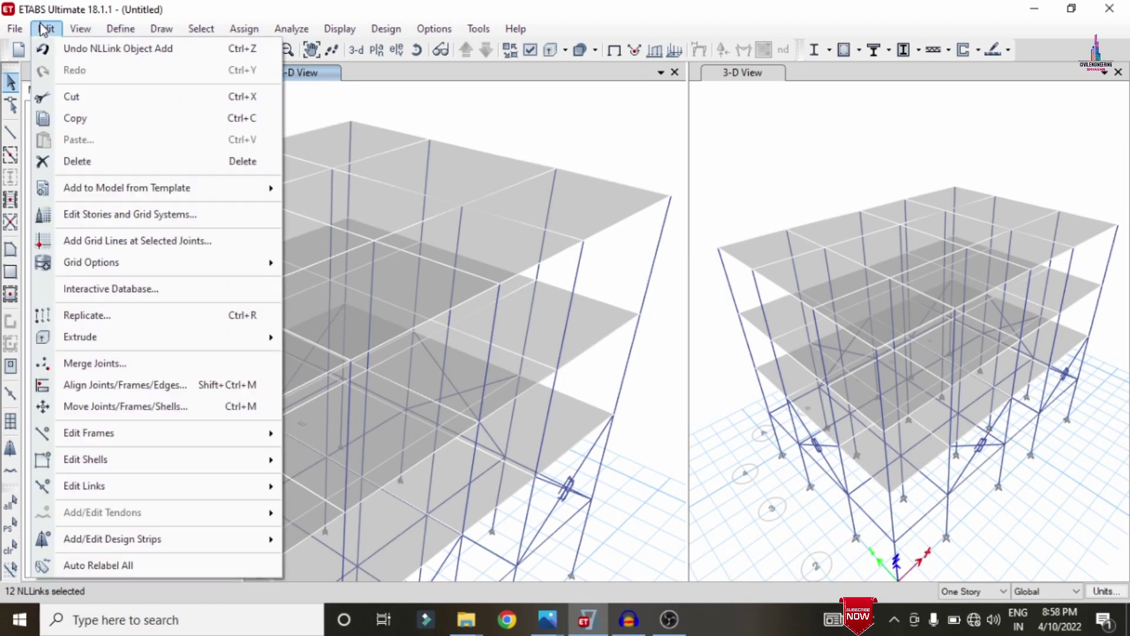
{"action": "left_click", "coordinate": [111, 315]}
{"action": "left_click", "coordinate": [560, 164]}
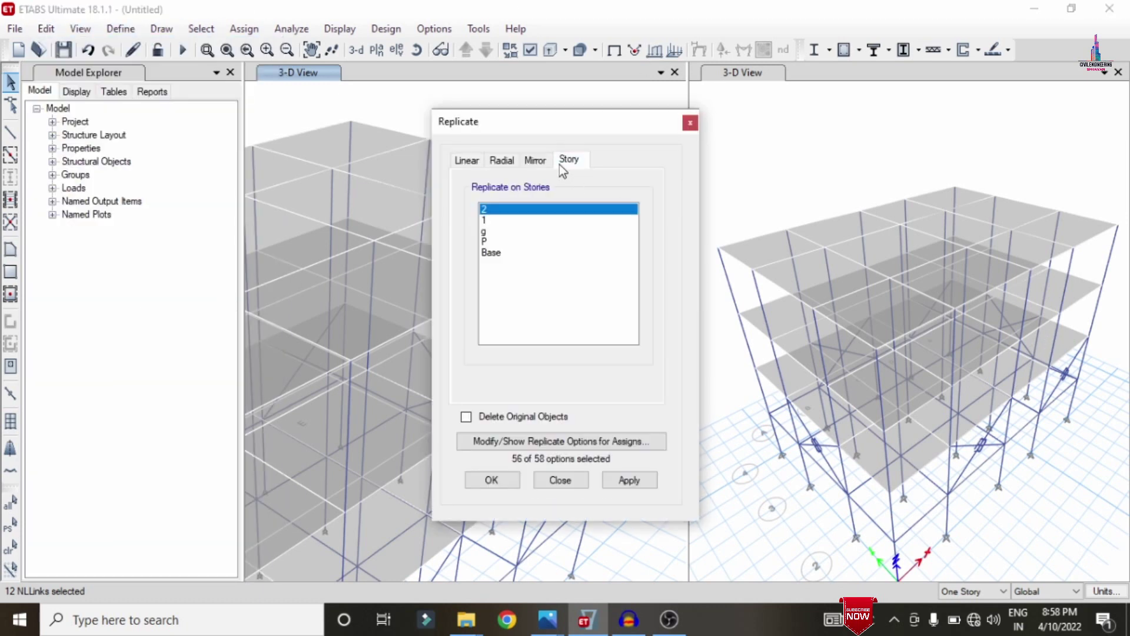
{"action": "left_click", "coordinate": [497, 220], "text": "ctrl"}
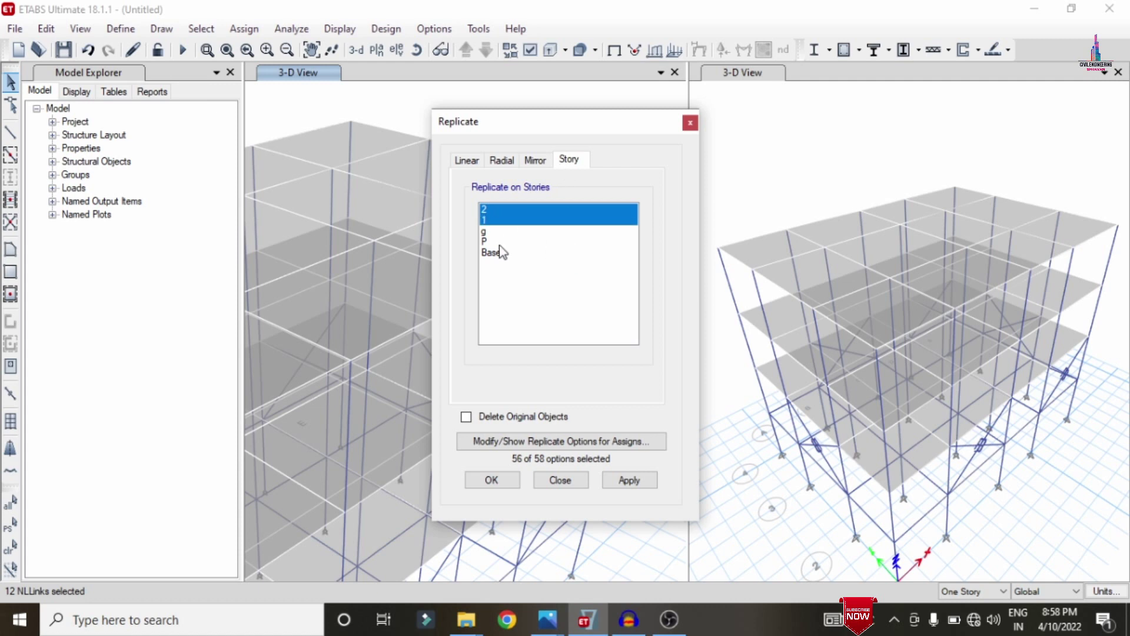
{"action": "left_click", "coordinate": [624, 486]}
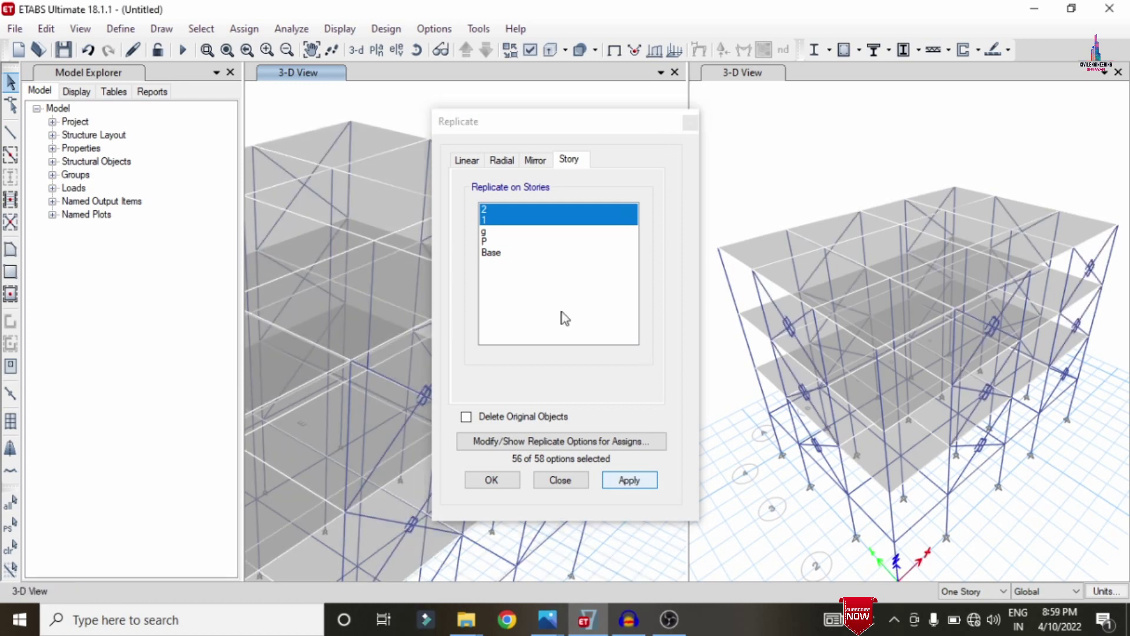
{"action": "left_click", "coordinate": [690, 122]}
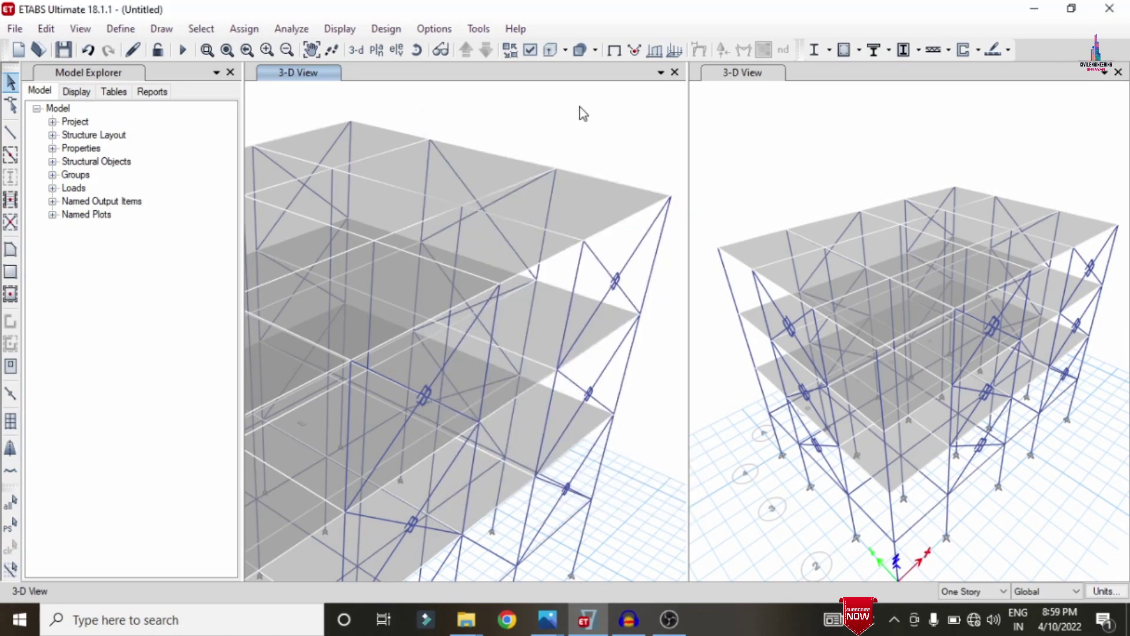
Step: Switch the plan view to story 2
{"action": "left_click", "coordinate": [377, 50]}
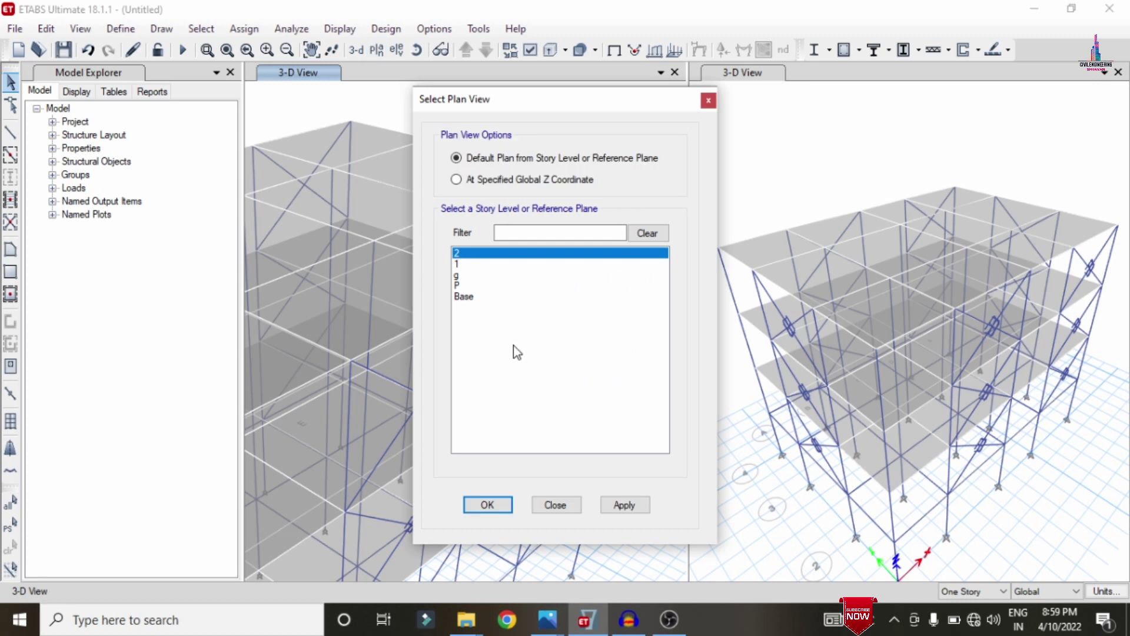
{"action": "left_click", "coordinate": [634, 506]}
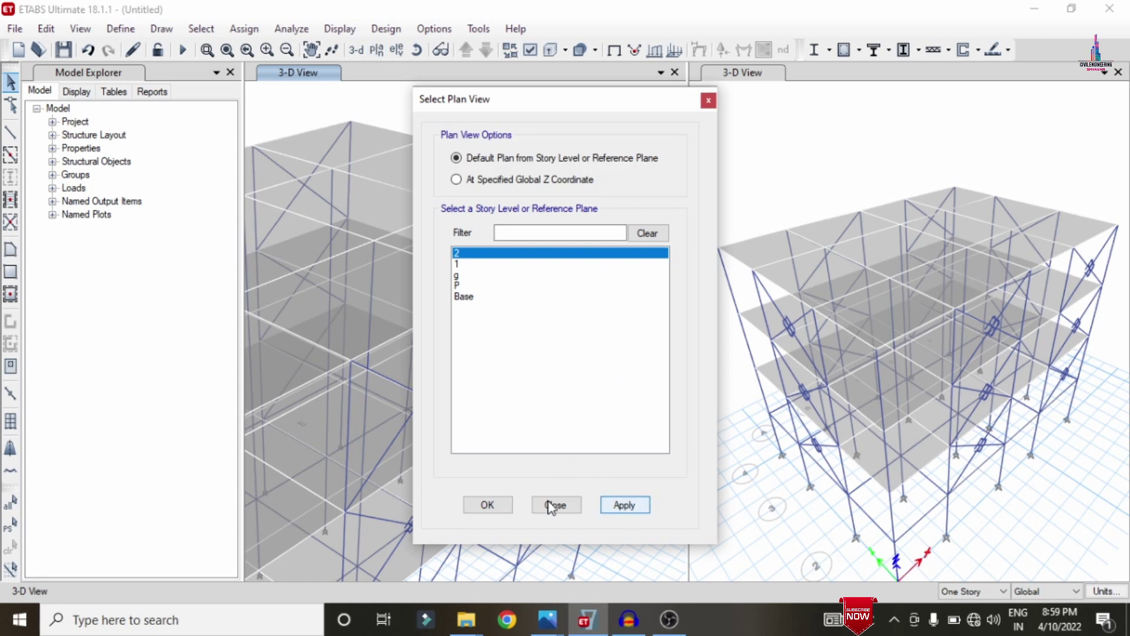
{"action": "left_click", "coordinate": [497, 507]}
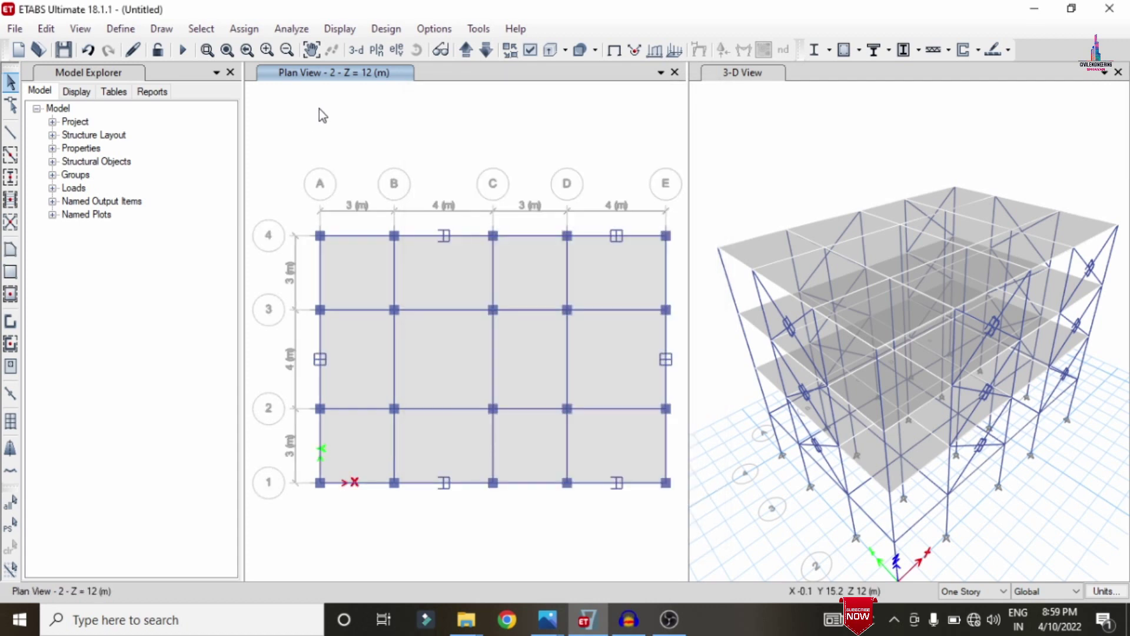
Step: Show the Base level plan and window-select all 20 base joints
{"action": "left_click", "coordinate": [381, 50]}
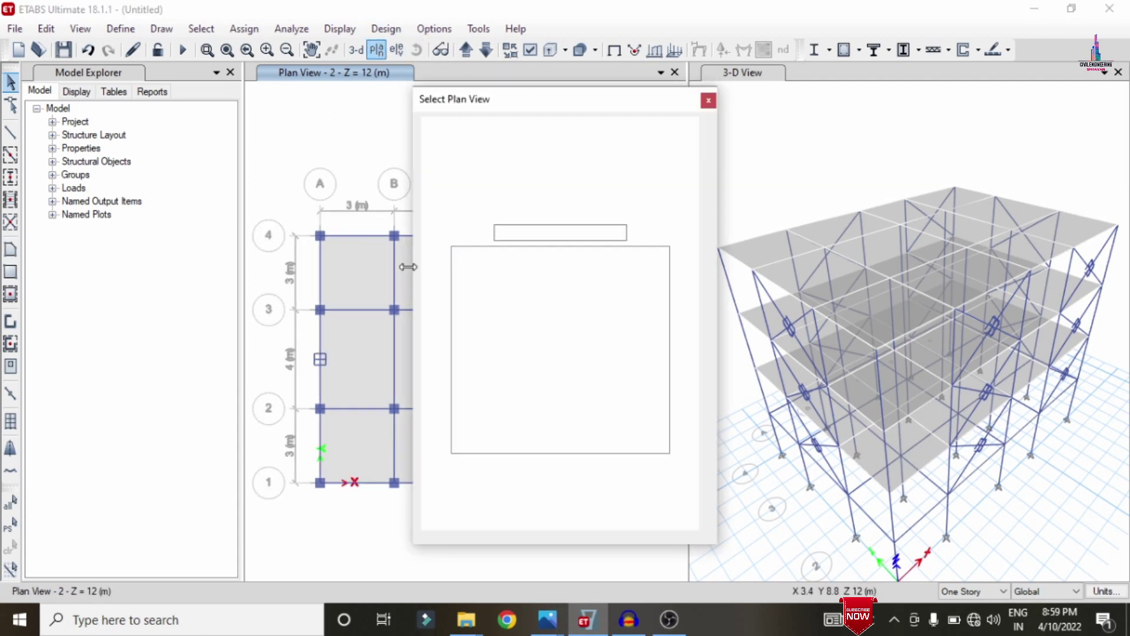
{"action": "left_click", "coordinate": [468, 296]}
{"action": "left_click", "coordinate": [633, 509]}
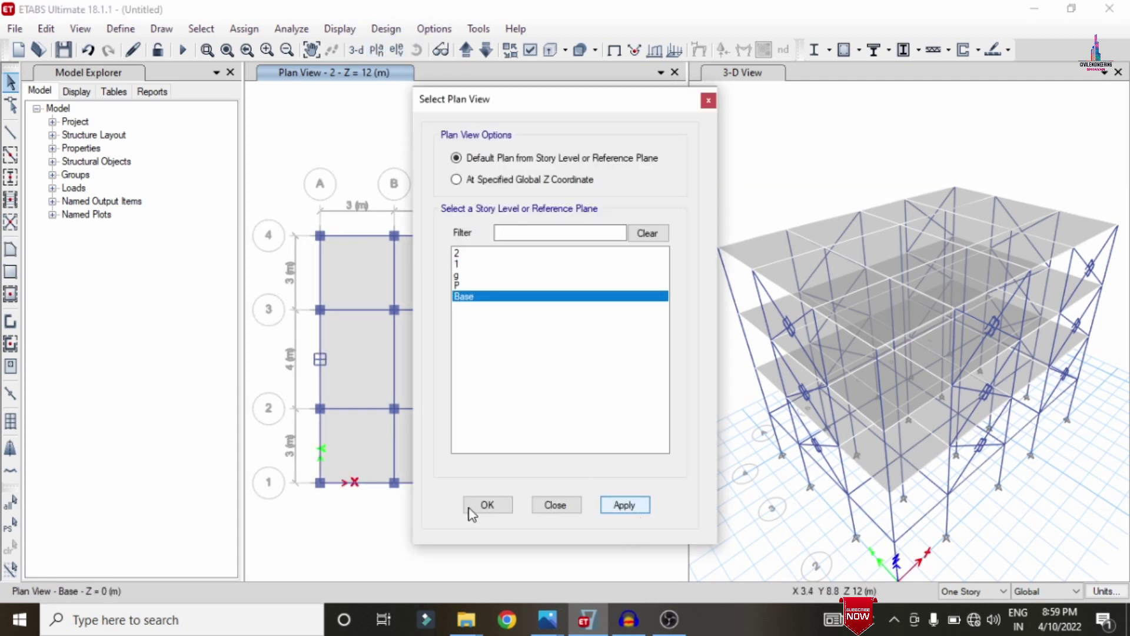
{"action": "left_click", "coordinate": [489, 505]}
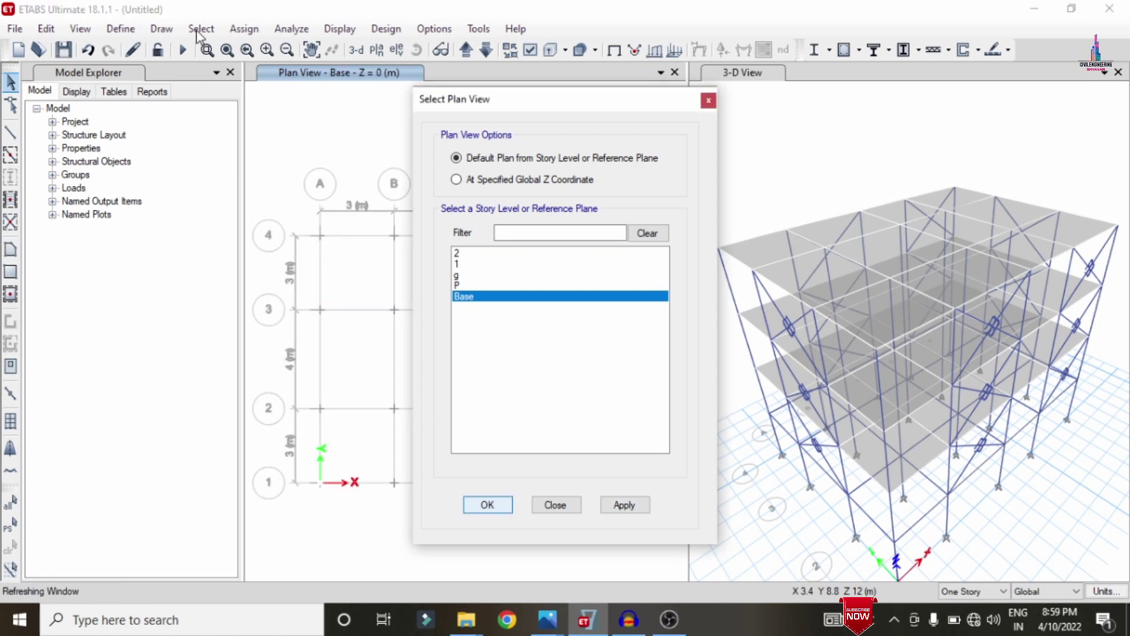
{"action": "left_click_drag", "start_coordinate": [292, 194], "coordinate": [680, 511]}
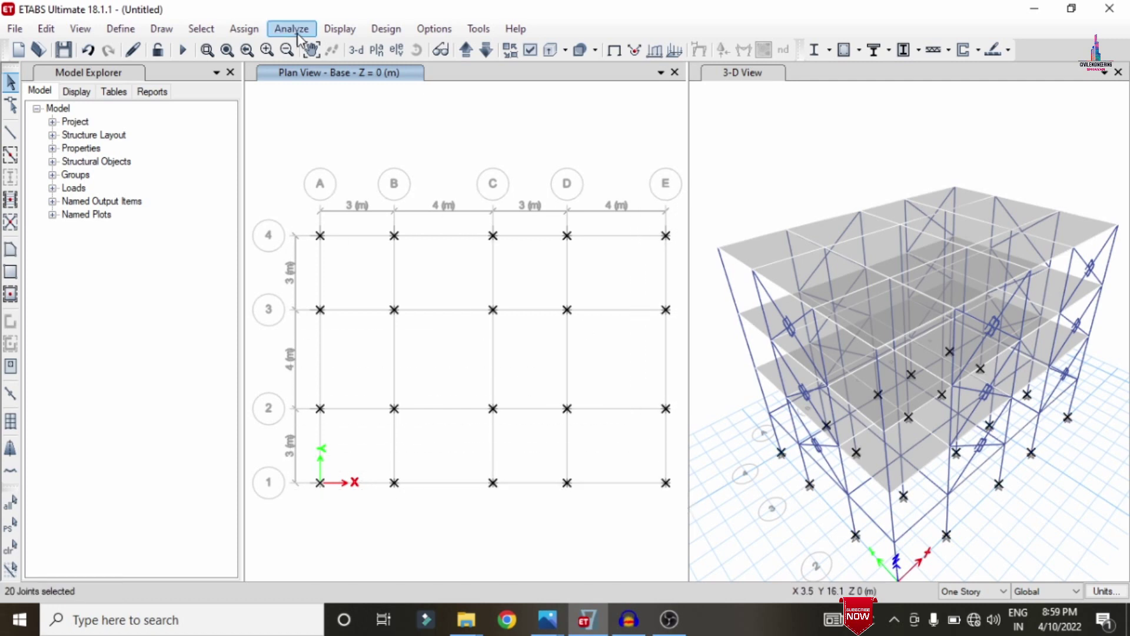
{"action": "left_click", "coordinate": [243, 28]}
Step: Make the 20 base joints fixed supports, restraining all translations and rotations
{"action": "mouse_move", "coordinate": [259, 49]}
{"action": "left_click", "coordinate": [505, 57]}
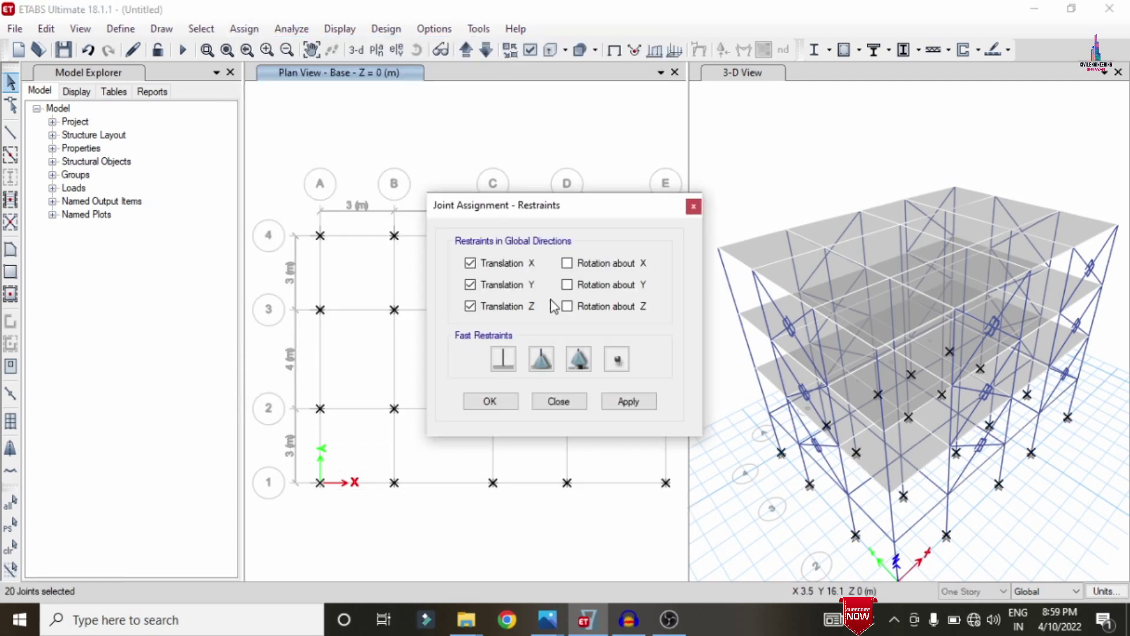
{"action": "left_click", "coordinate": [503, 358]}
{"action": "left_click", "coordinate": [645, 407]}
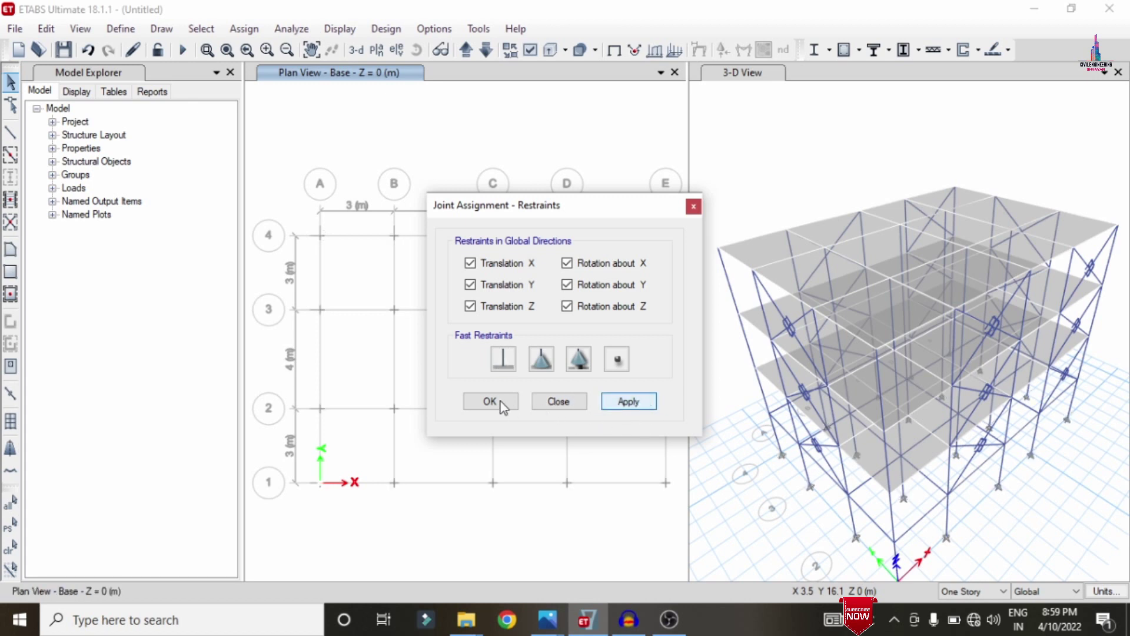
{"action": "left_click", "coordinate": [492, 402]}
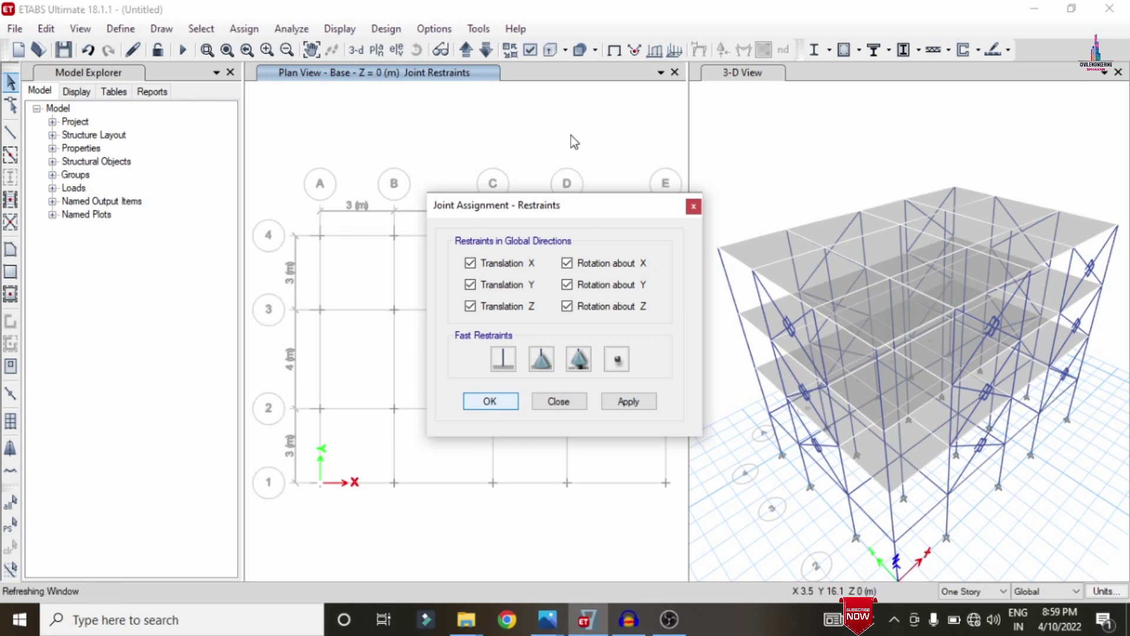
Step: Check the model with joint, joint-to-frame and joint-to-shell tolerance checks enabled
{"action": "left_click", "coordinate": [290, 29]}
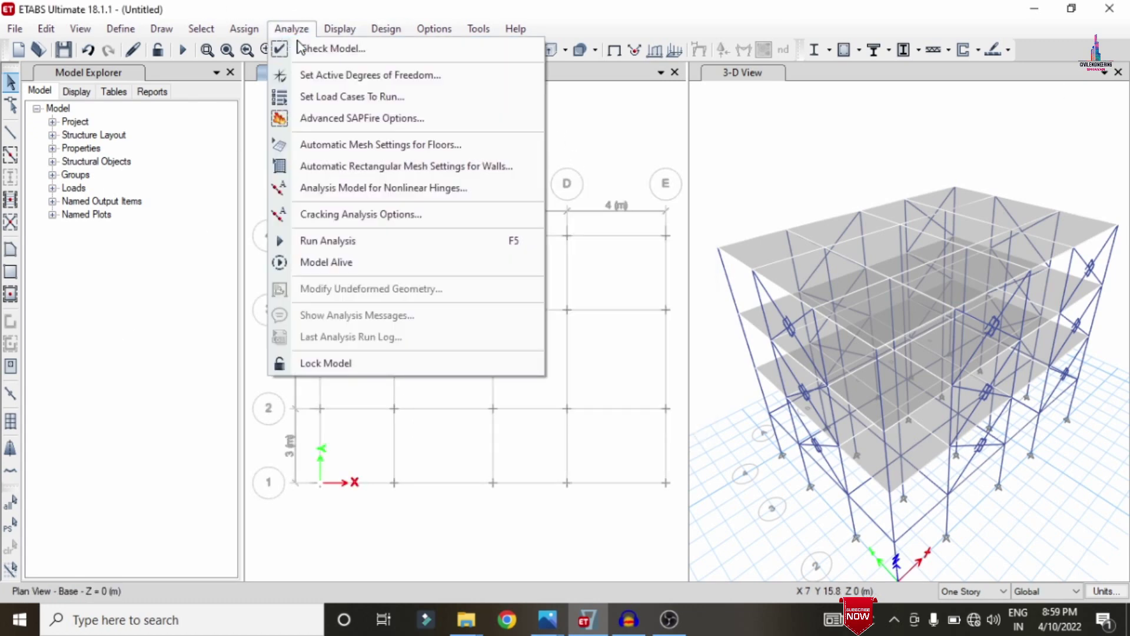
{"action": "left_click", "coordinate": [330, 49]}
{"action": "left_click", "coordinate": [500, 135]}
{"action": "left_click", "coordinate": [493, 154]}
{"action": "left_click", "coordinate": [490, 171]}
{"action": "left_click", "coordinate": [512, 562]}
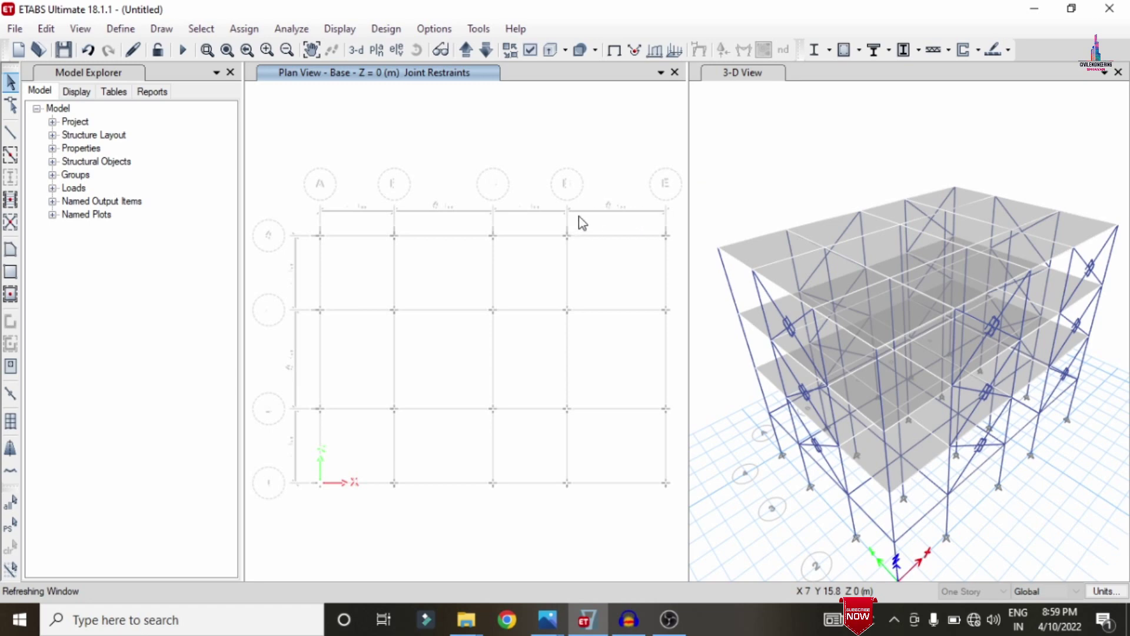
{"action": "left_click", "coordinate": [698, 112]}
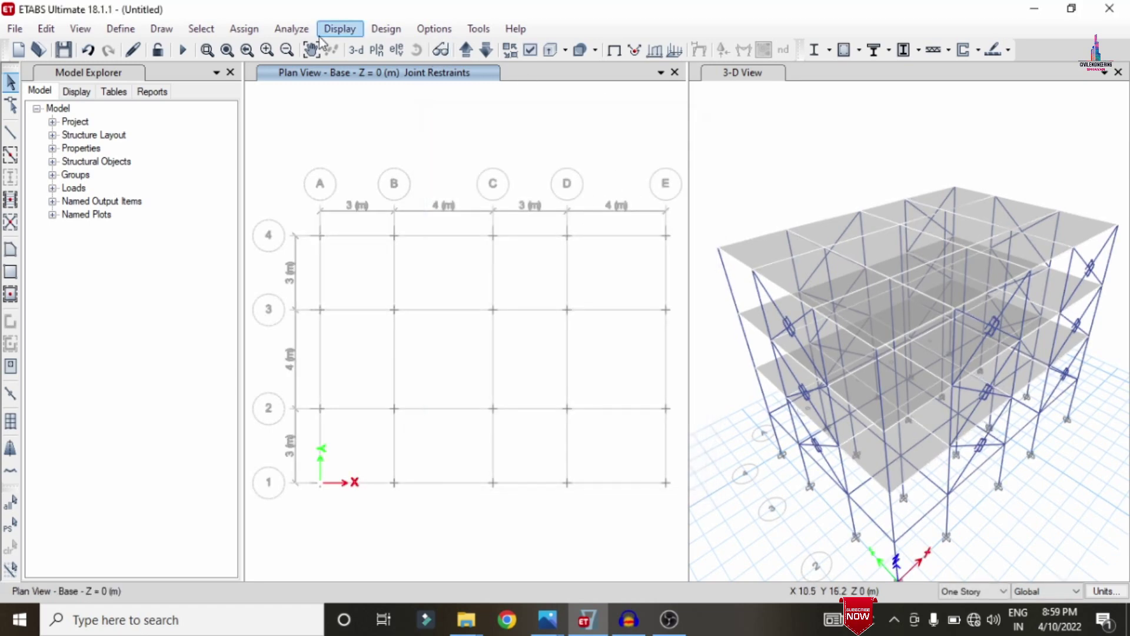
{"action": "left_click", "coordinate": [291, 28]}
{"action": "left_click", "coordinate": [336, 96]}
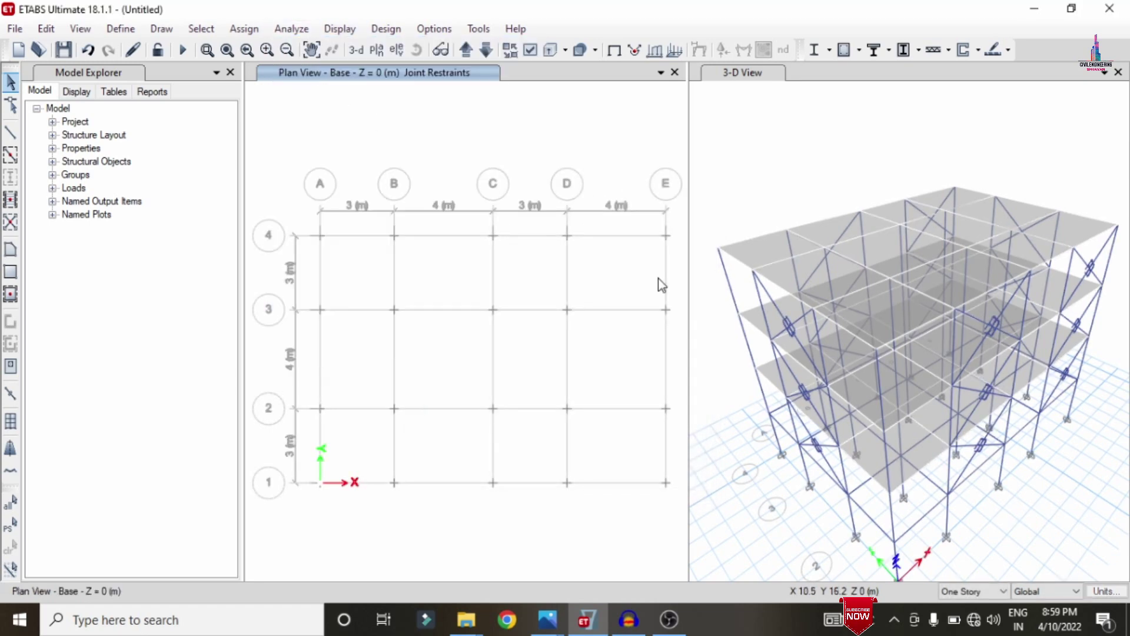
Step: Run the analysis, saving the model as G+2 in the Desktop's G+2 f folder
{"action": "left_click", "coordinate": [804, 443]}
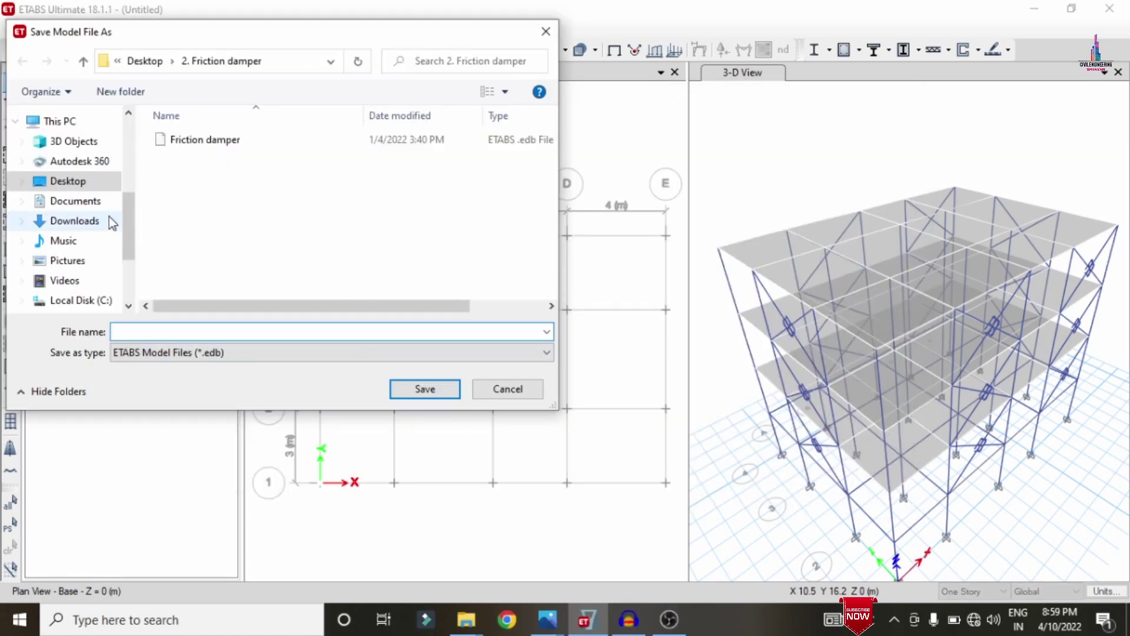
{"action": "left_click", "coordinate": [80, 183]}
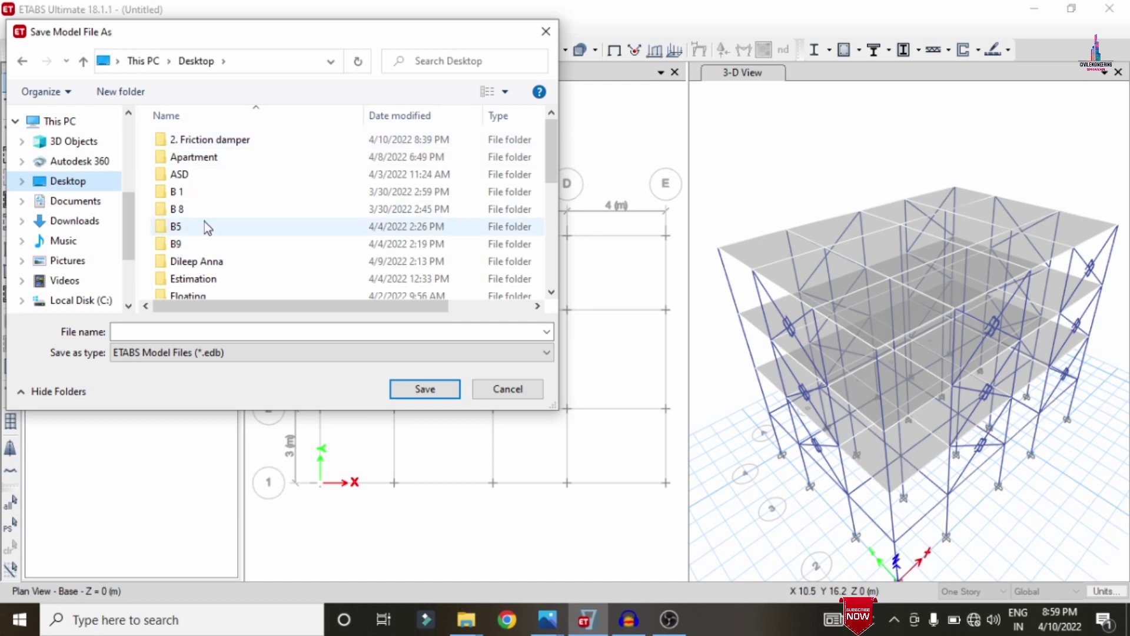
{"action": "scroll", "coordinate": [204, 222], "scroll_direction": "down", "scroll_amount": 3}
{"action": "double_click", "coordinate": [193, 201]}
{"action": "left_click", "coordinate": [178, 326]}
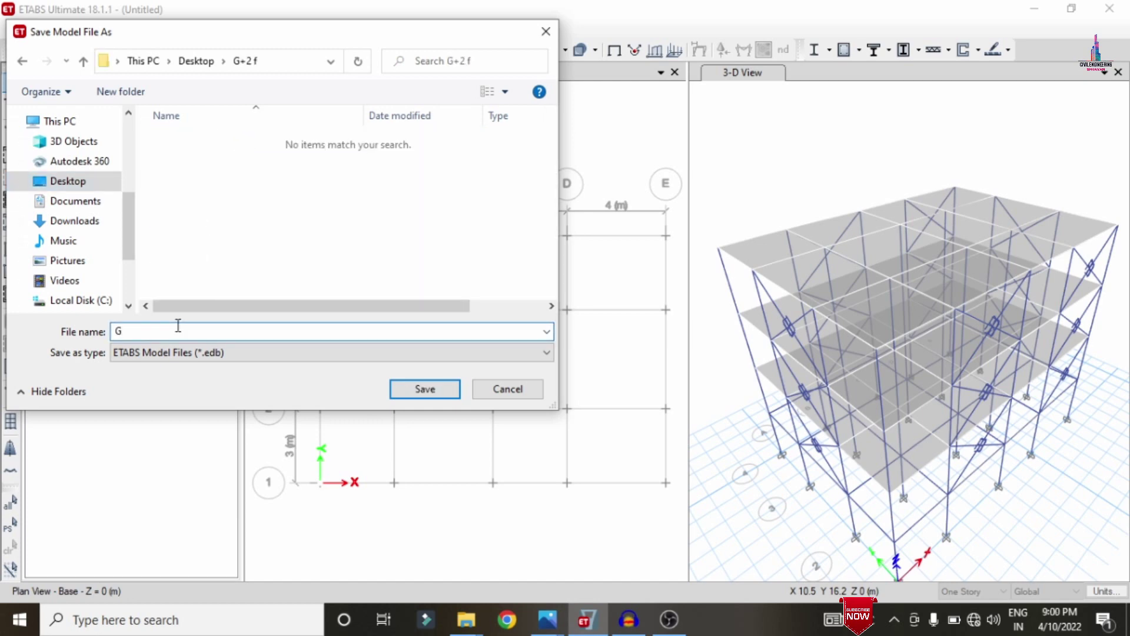
{"action": "type", "text": "G+2"}
{"action": "key", "text": "Return"}
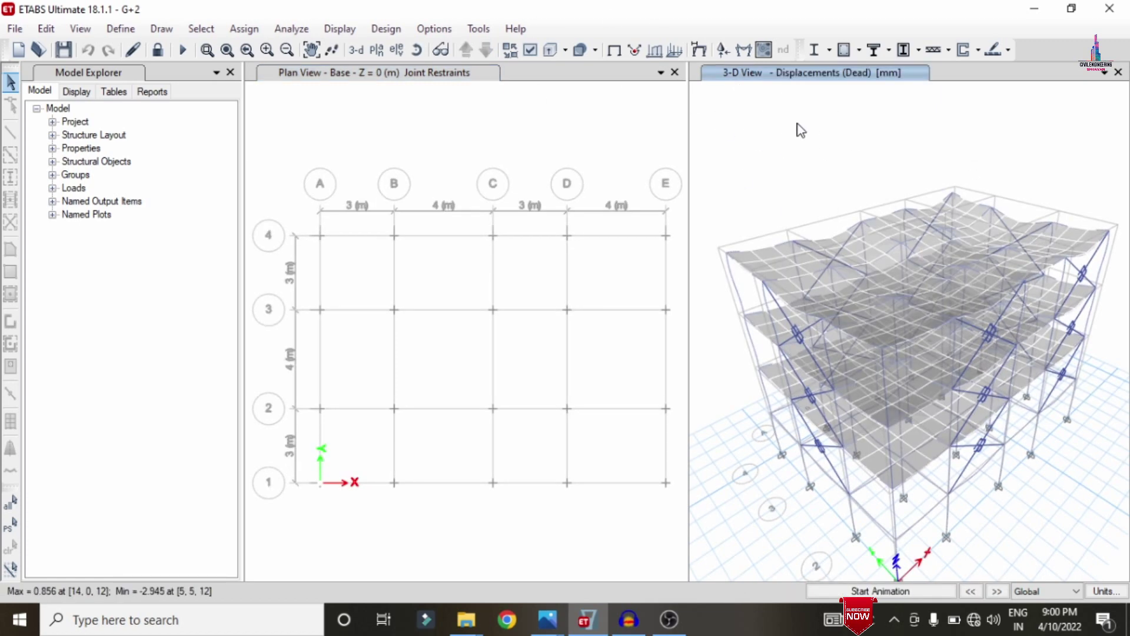
Step: Show dead-load frame diagrams for shear 2-2, moment 3-3 and torsion, then request unlocking
{"action": "left_click", "coordinate": [340, 29]}
{"action": "mouse_move", "coordinate": [393, 129]}
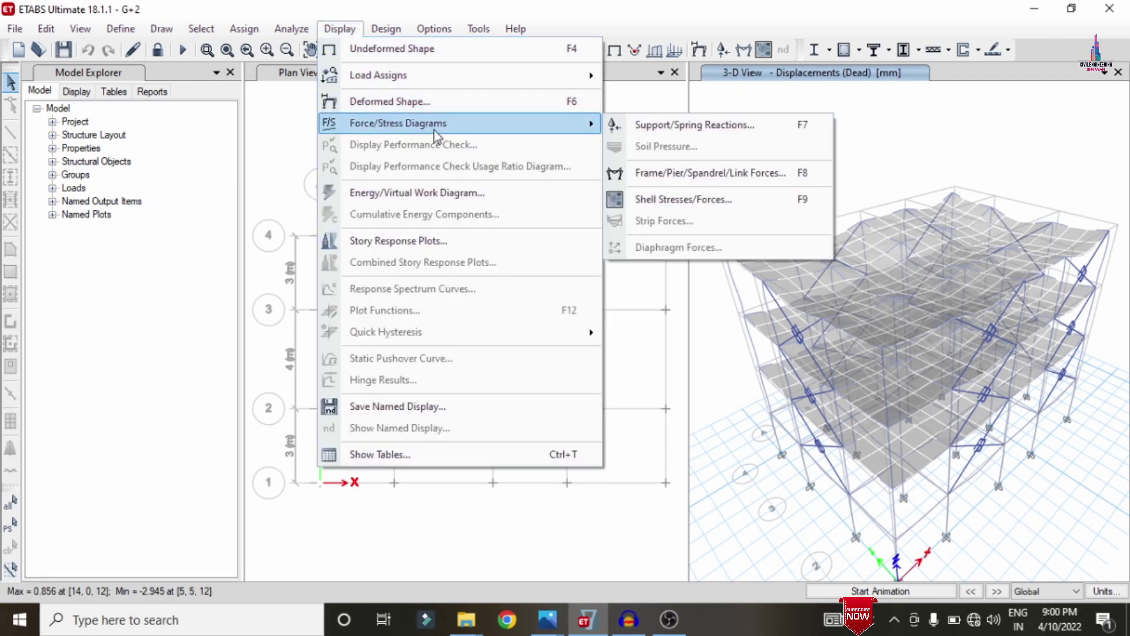
{"action": "left_click", "coordinate": [726, 180]}
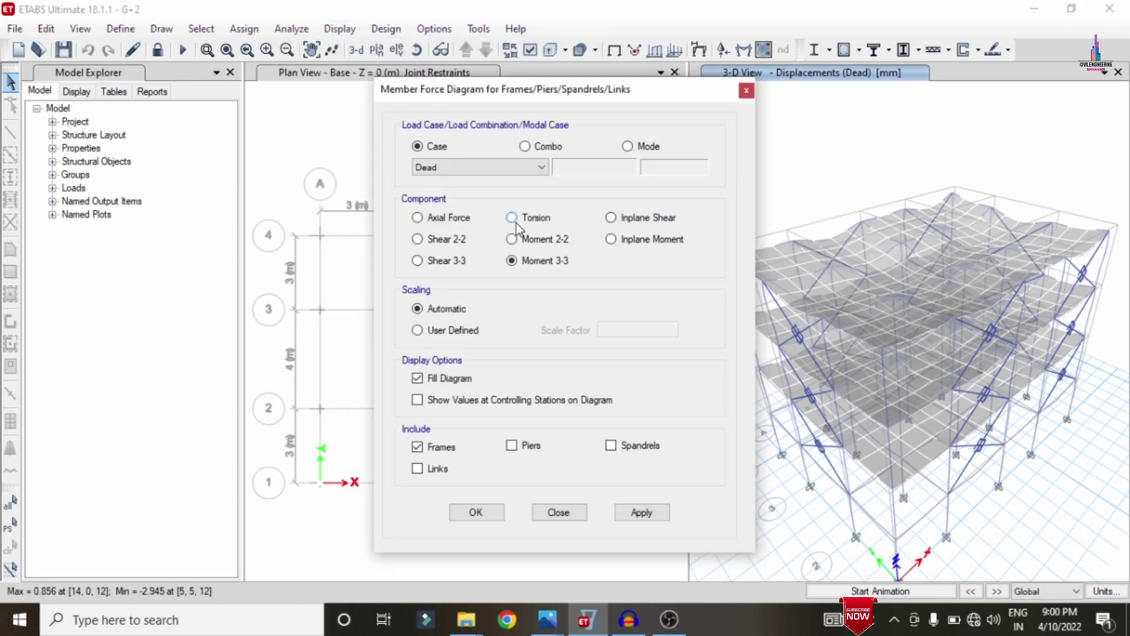
{"action": "left_click", "coordinate": [446, 239]}
{"action": "left_click", "coordinate": [636, 513]}
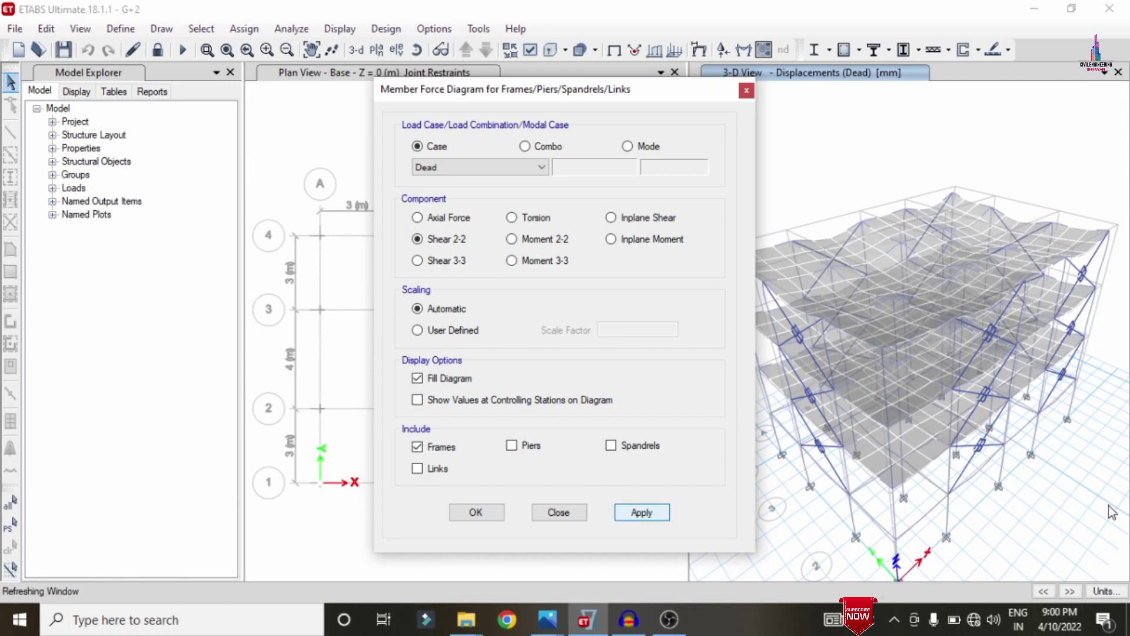
{"action": "left_click", "coordinate": [511, 261]}
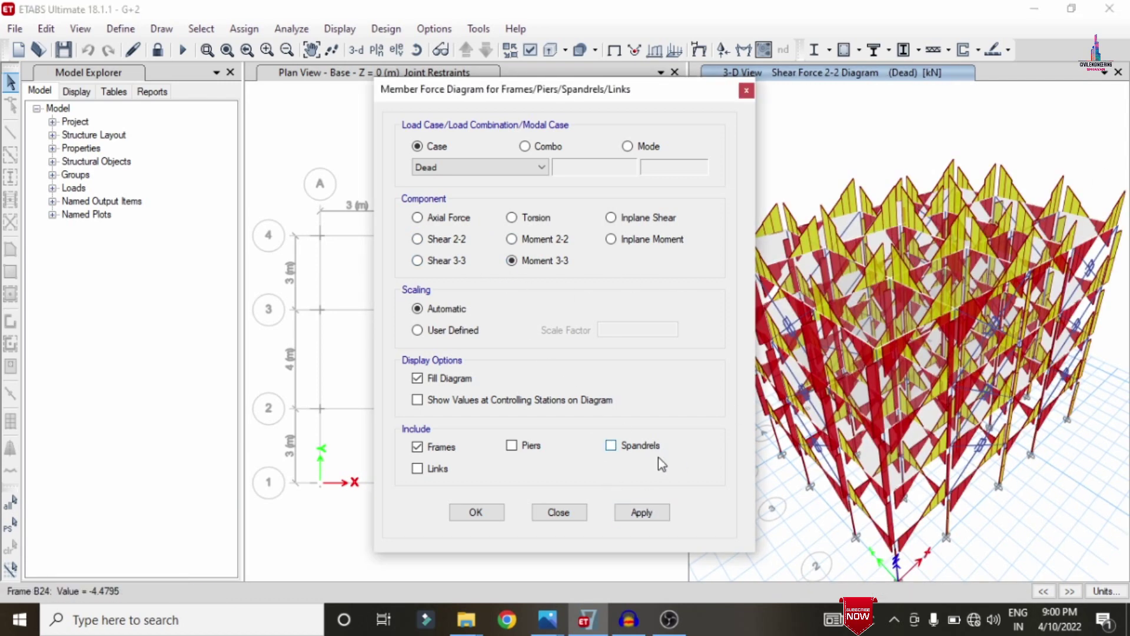
{"action": "left_click", "coordinate": [642, 515]}
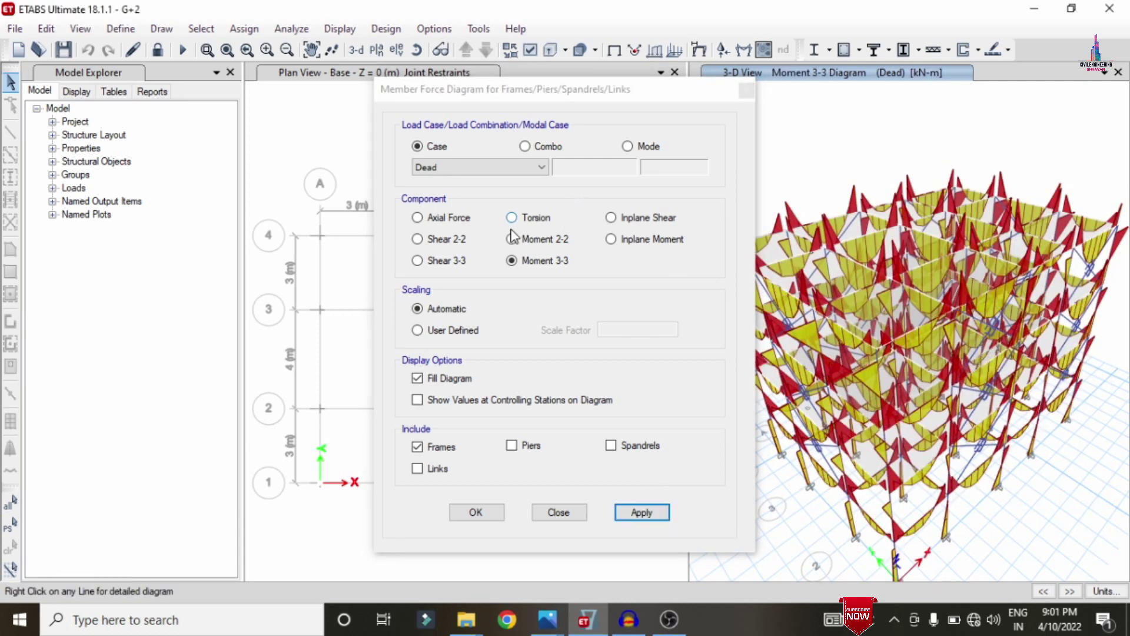
{"action": "left_click", "coordinate": [535, 219]}
{"action": "left_click", "coordinate": [642, 513]}
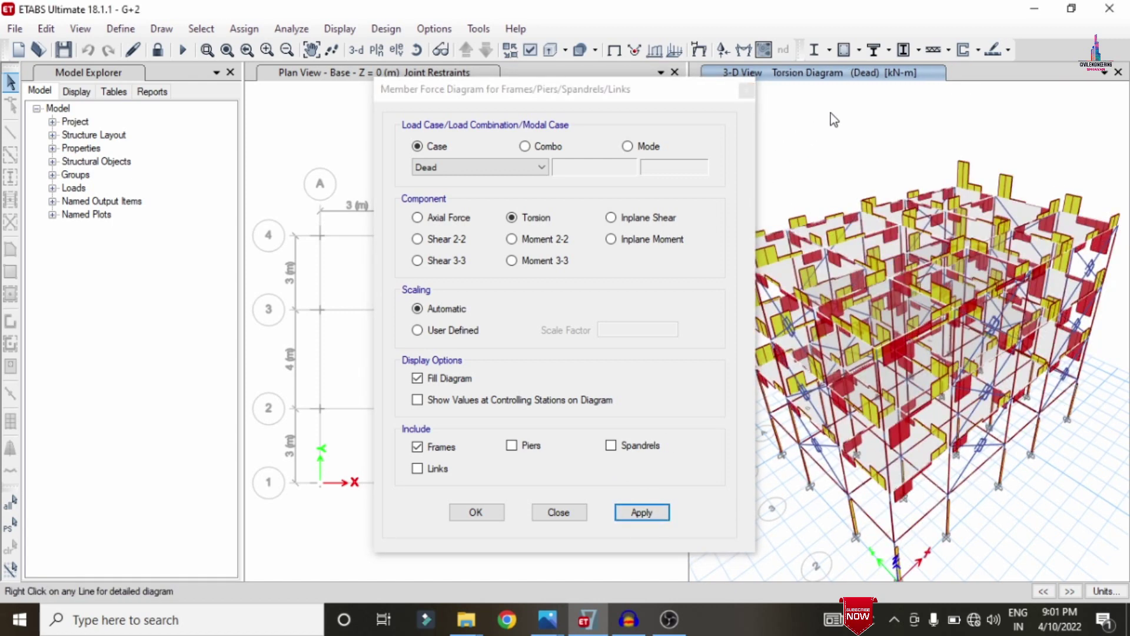
{"action": "left_click", "coordinate": [746, 93]}
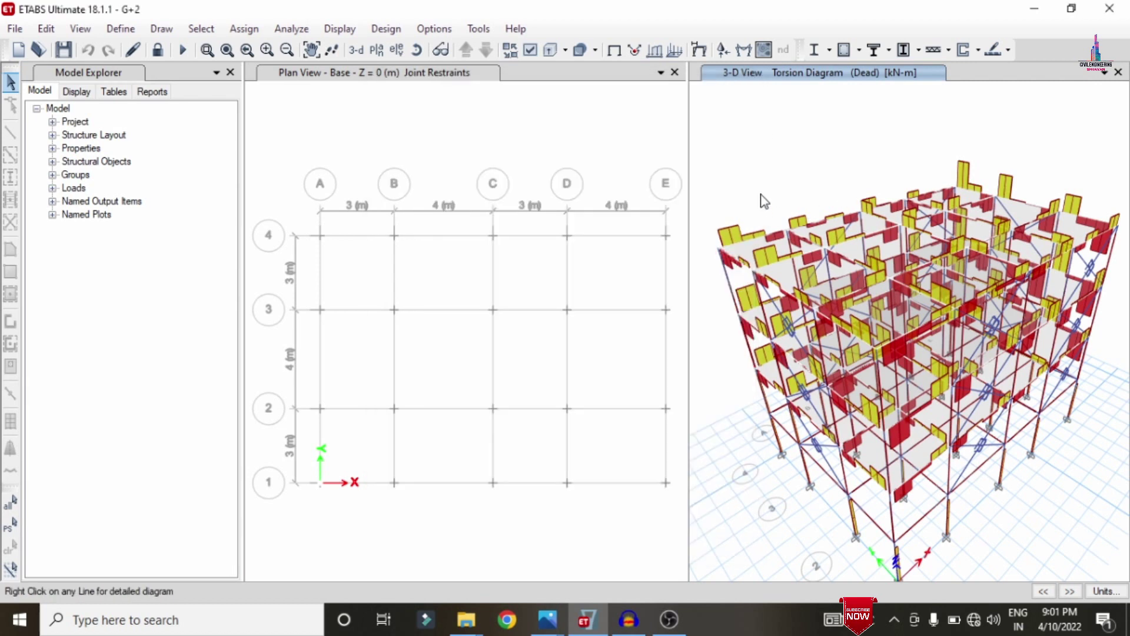
{"action": "left_click", "coordinate": [158, 51]}
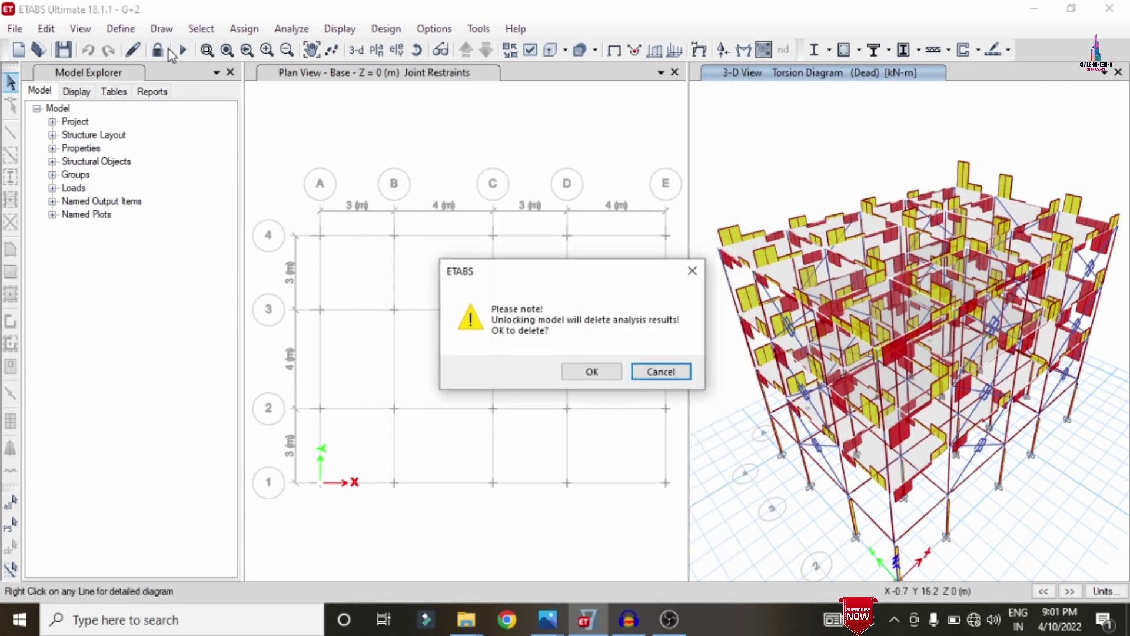
Step: Unlock the model and add X-direction layer A and Y-direction layer B design strips on story 2
{"action": "left_click", "coordinate": [578, 373]}
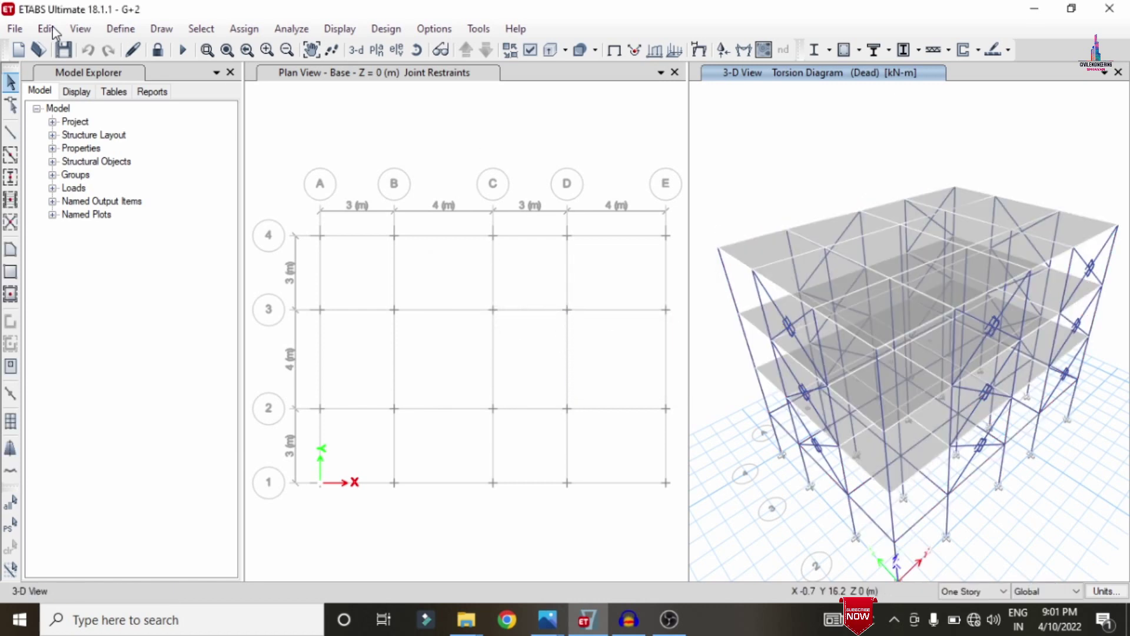
{"action": "left_click", "coordinate": [47, 29]}
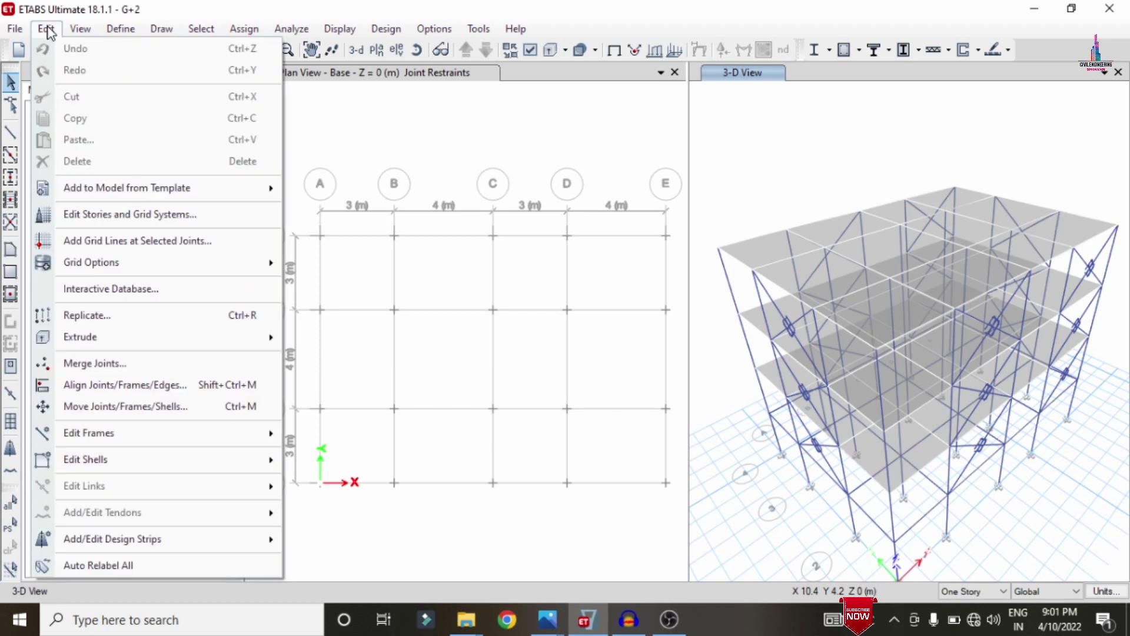
{"action": "mouse_move", "coordinate": [189, 542]}
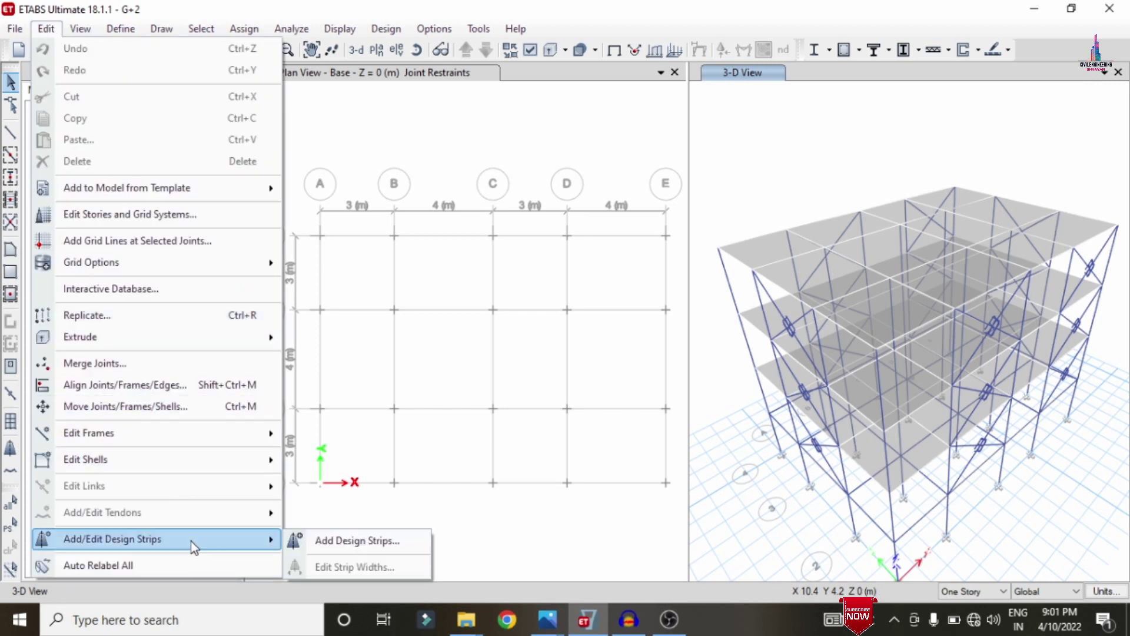
{"action": "left_click", "coordinate": [353, 540]}
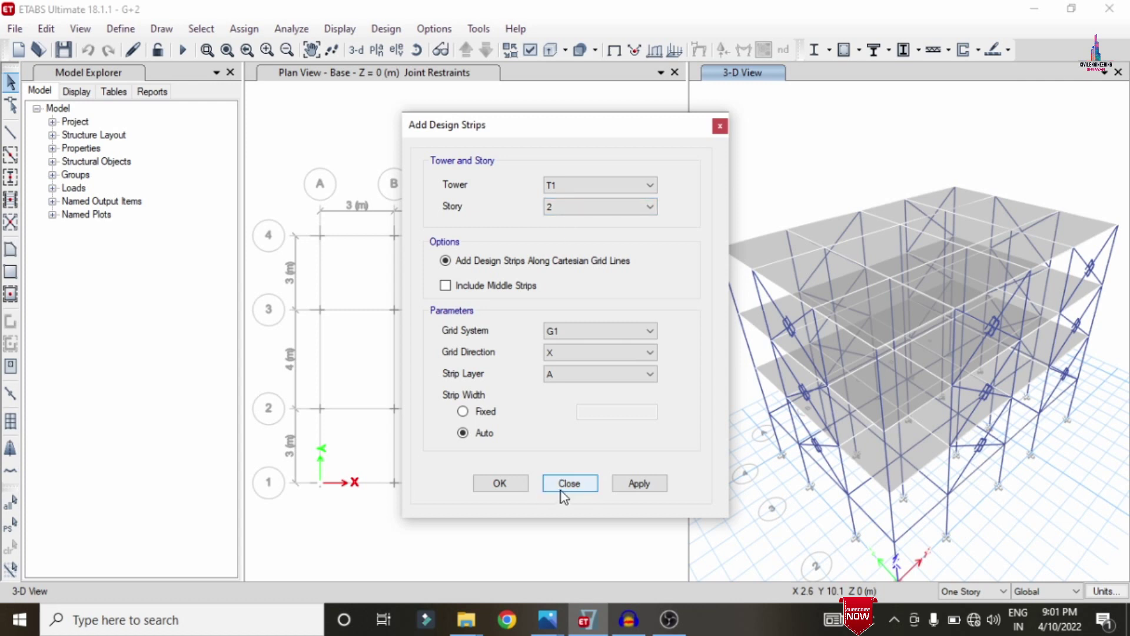
{"action": "left_click", "coordinate": [643, 490]}
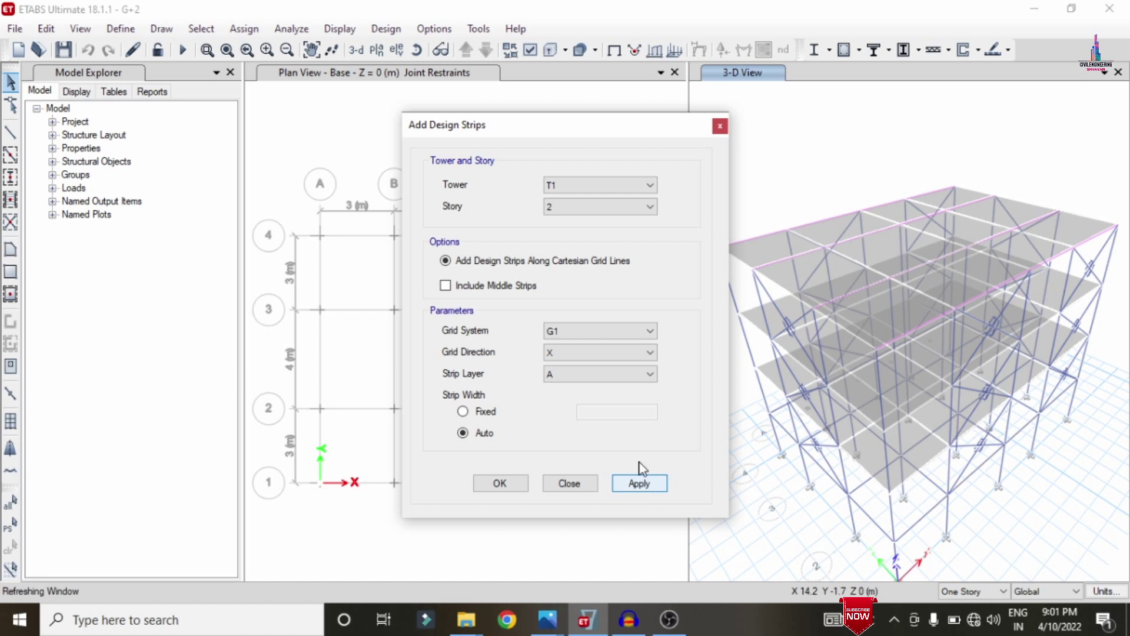
{"action": "left_click", "coordinate": [642, 483]}
{"action": "left_click", "coordinate": [633, 354]}
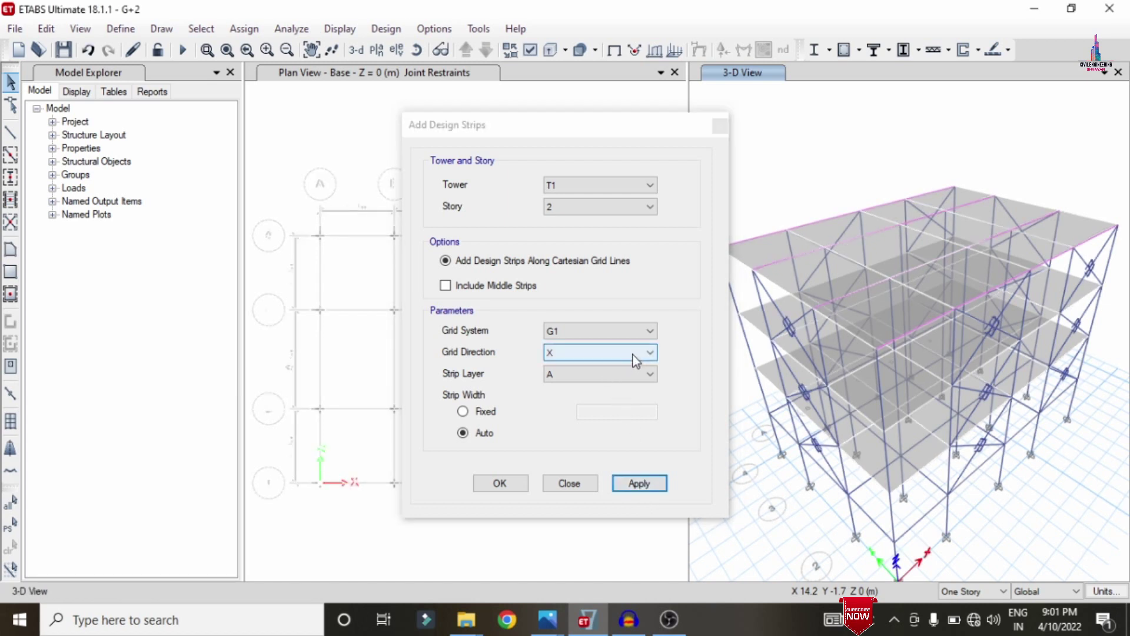
{"action": "left_click", "coordinate": [583, 375]}
{"action": "left_click", "coordinate": [571, 381]}
{"action": "left_click", "coordinate": [565, 399]}
{"action": "left_click", "coordinate": [647, 483]}
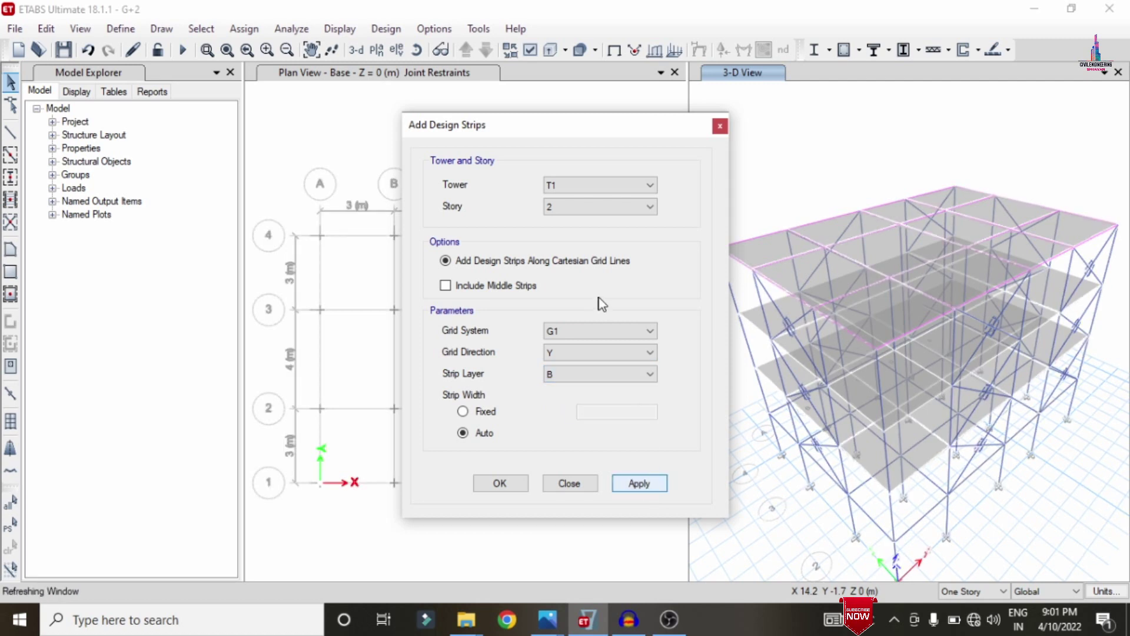
Step: Add X-direction layer A design strips on story 1, then rerun the analysis
{"action": "left_click", "coordinate": [631, 211]}
{"action": "left_click", "coordinate": [613, 235]}
{"action": "left_click", "coordinate": [609, 356]}
{"action": "left_click", "coordinate": [593, 369]}
{"action": "left_click", "coordinate": [588, 375]}
{"action": "left_click", "coordinate": [577, 388]}
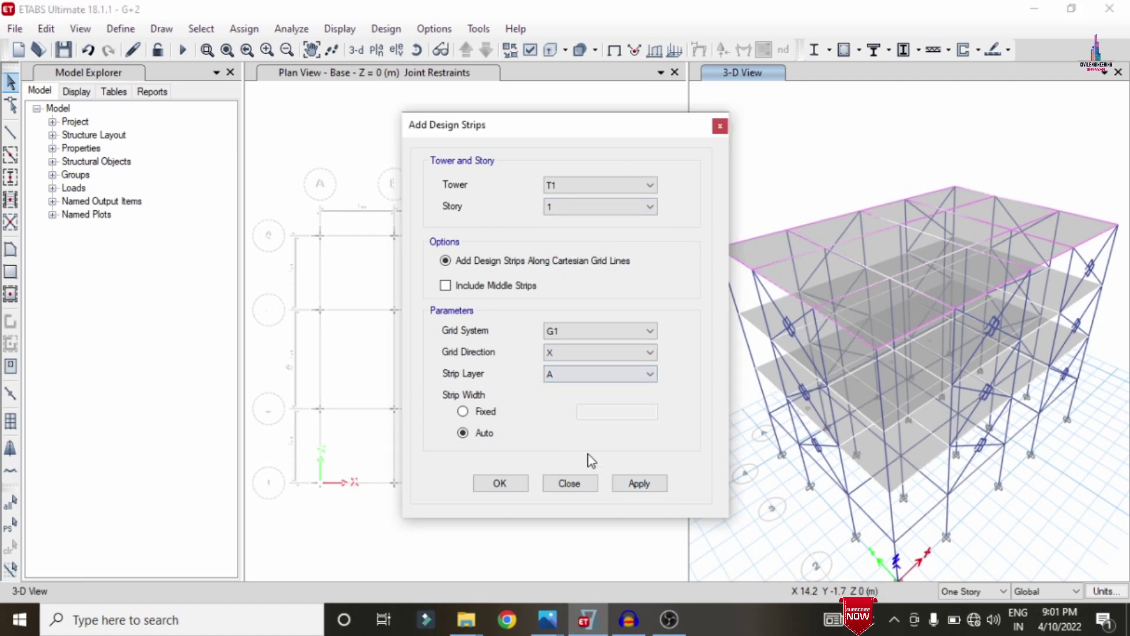
{"action": "left_click", "coordinate": [631, 484]}
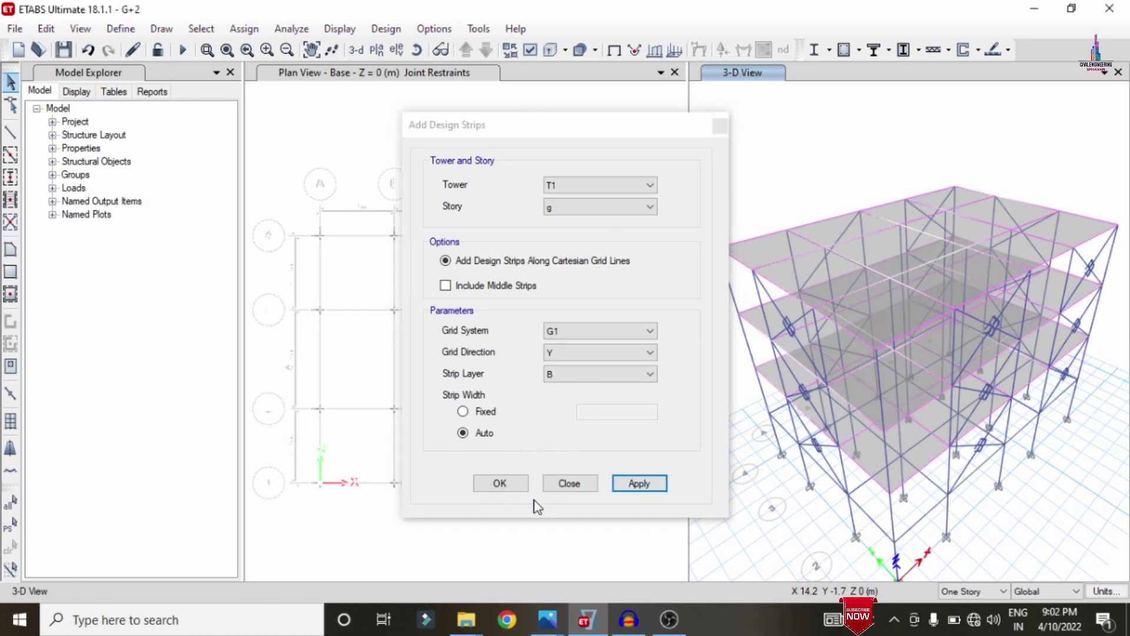
{"action": "left_click", "coordinate": [507, 490]}
{"action": "left_click", "coordinate": [507, 490]}
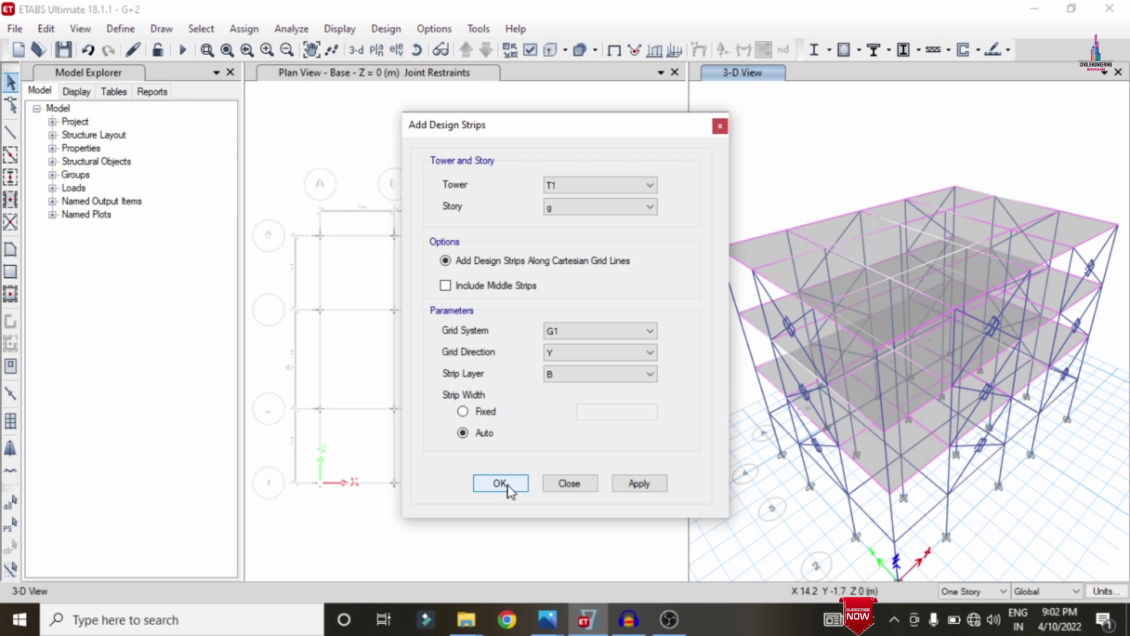
{"action": "left_click", "coordinate": [178, 53]}
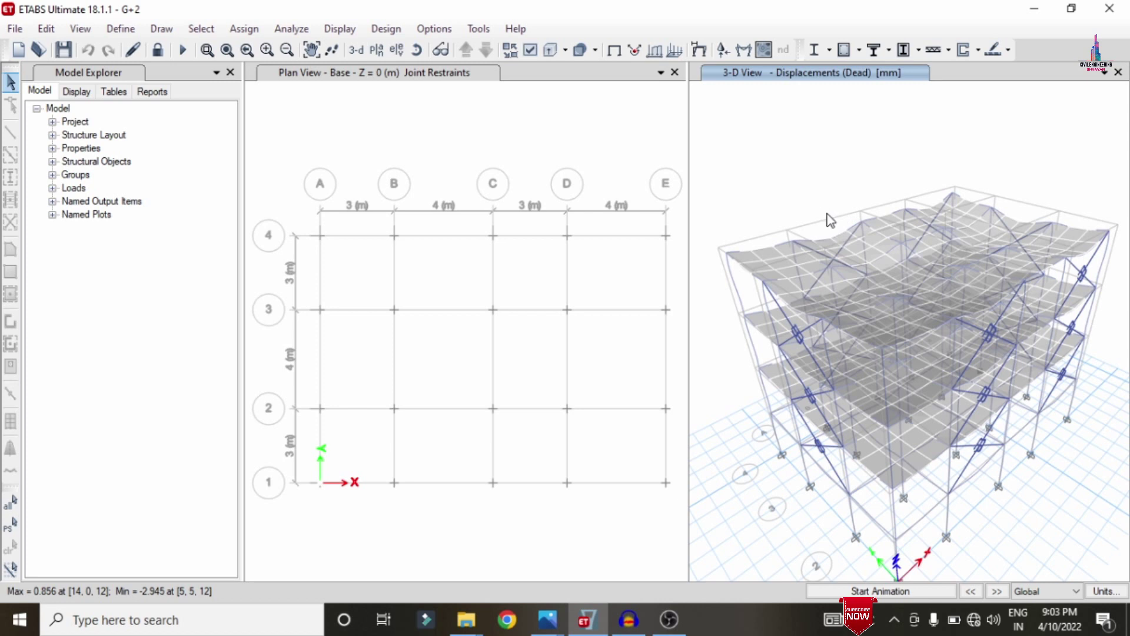
Step: Accept the concrete frame design preferences and run the IS 456:2000 concrete frame design
{"action": "left_click", "coordinate": [394, 32]}
{"action": "mouse_move", "coordinate": [412, 69]}
{"action": "left_click", "coordinate": [647, 76]}
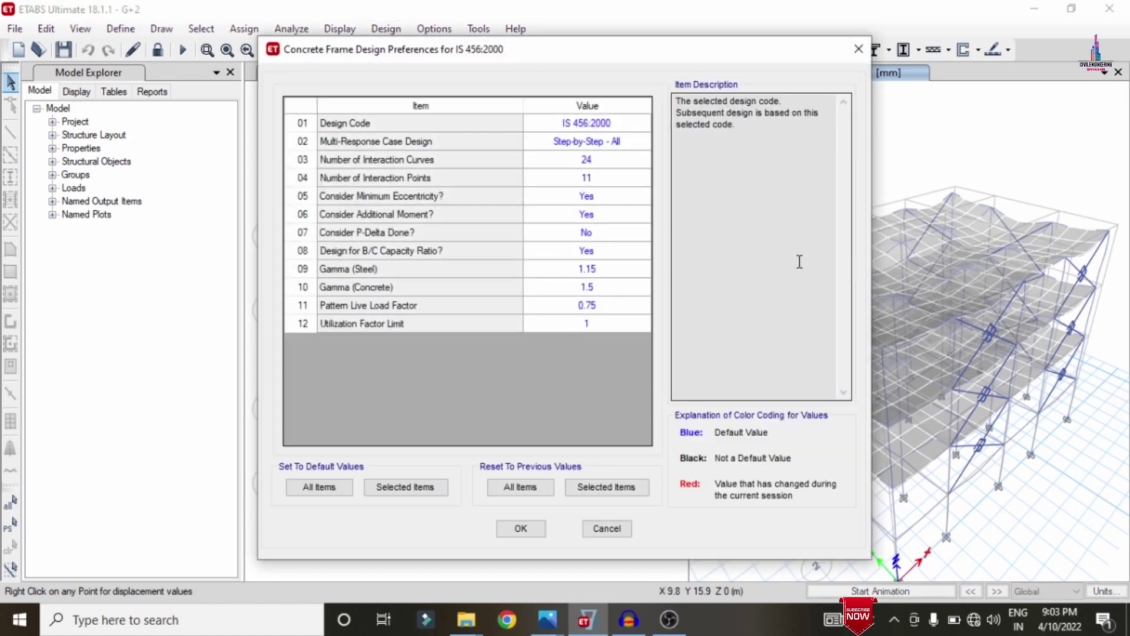
{"action": "left_click", "coordinate": [530, 528]}
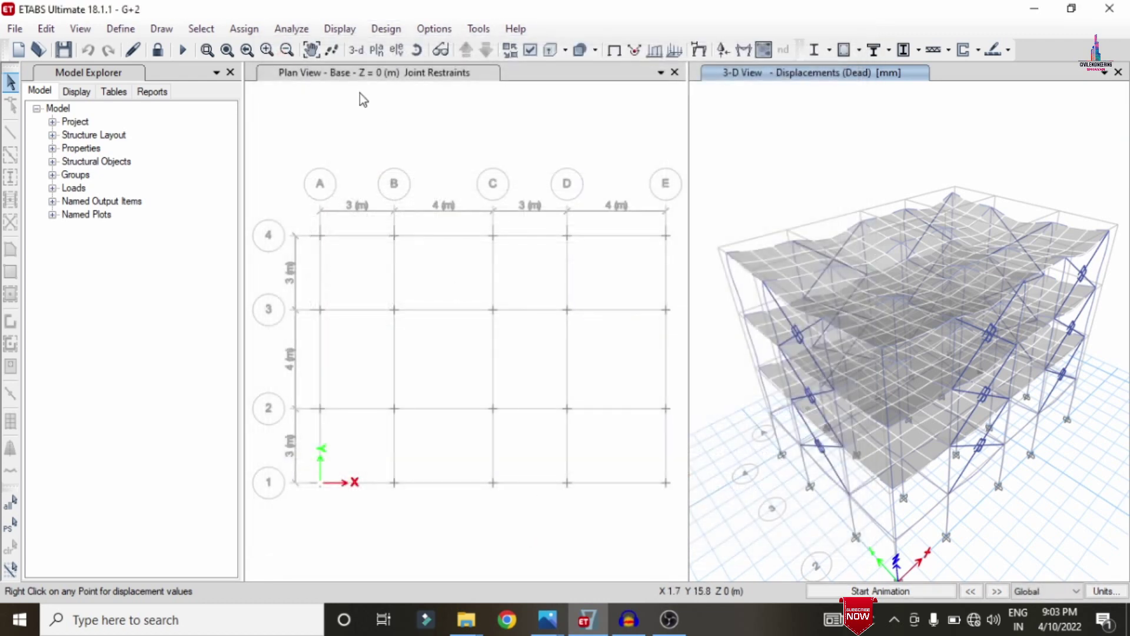
{"action": "left_click", "coordinate": [381, 30]}
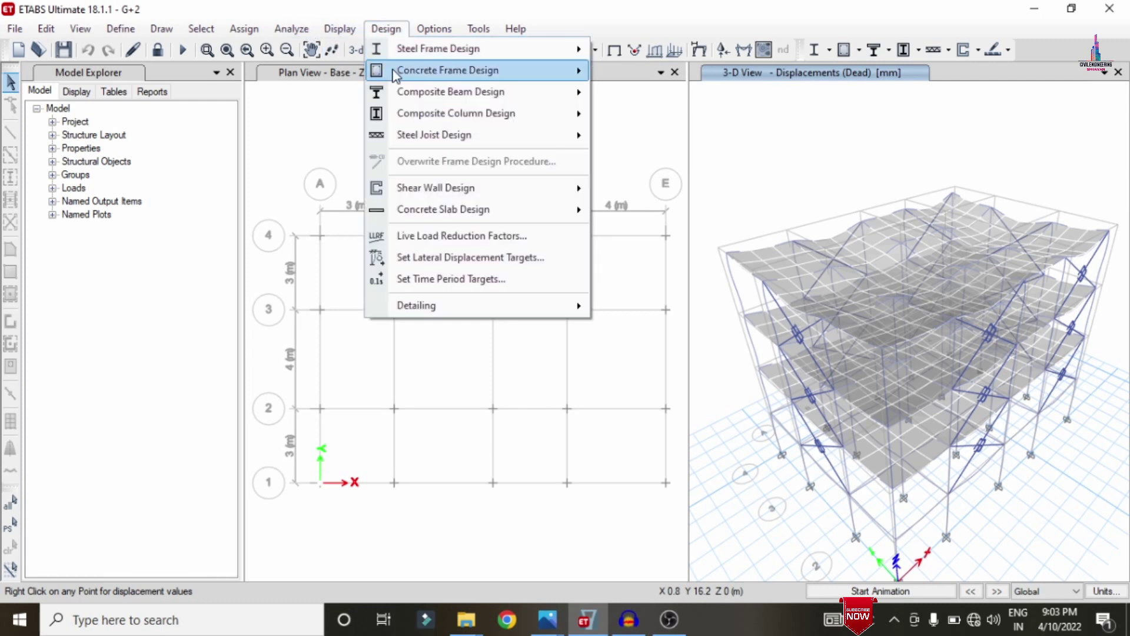
{"action": "mouse_move", "coordinate": [394, 71]}
{"action": "left_click", "coordinate": [681, 175]}
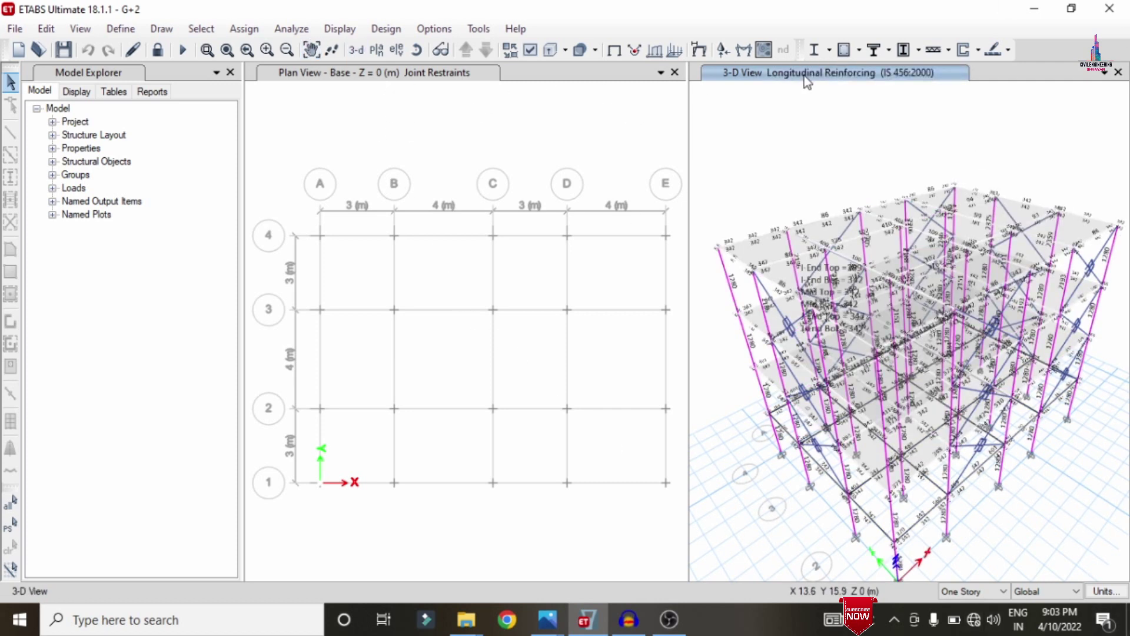
Step: Accept the slab design preferences with Gamma Steel 1.15 and Gamma Concrete 1.5
{"action": "left_click", "coordinate": [1008, 50]}
{"action": "left_click", "coordinate": [1009, 71]}
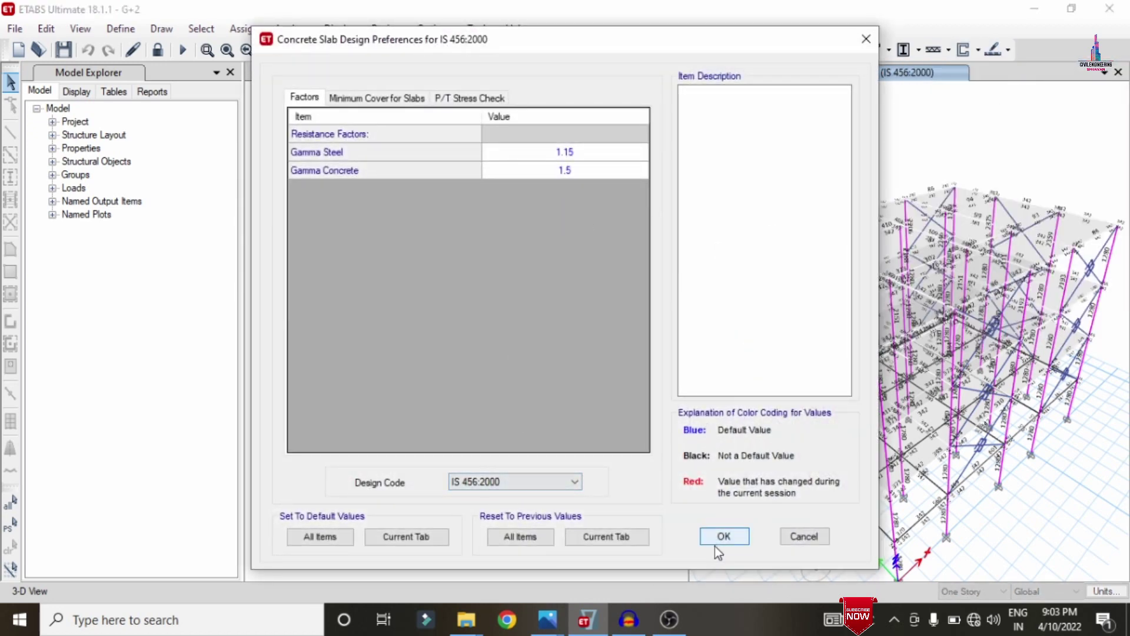
{"action": "left_click", "coordinate": [724, 535]}
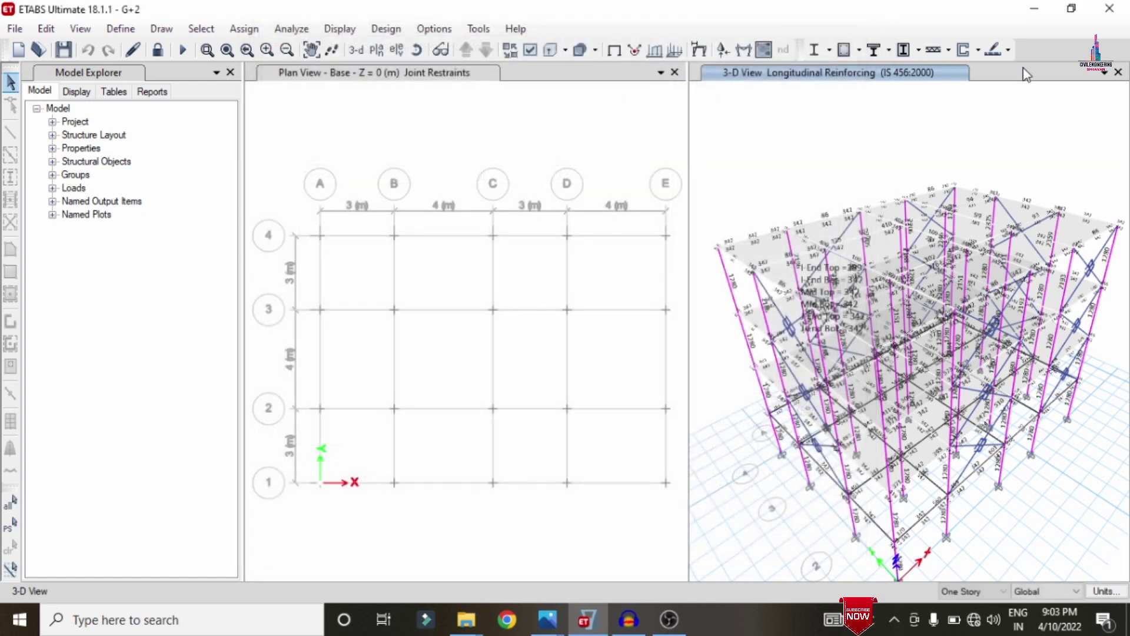
{"action": "left_click", "coordinate": [1009, 50]}
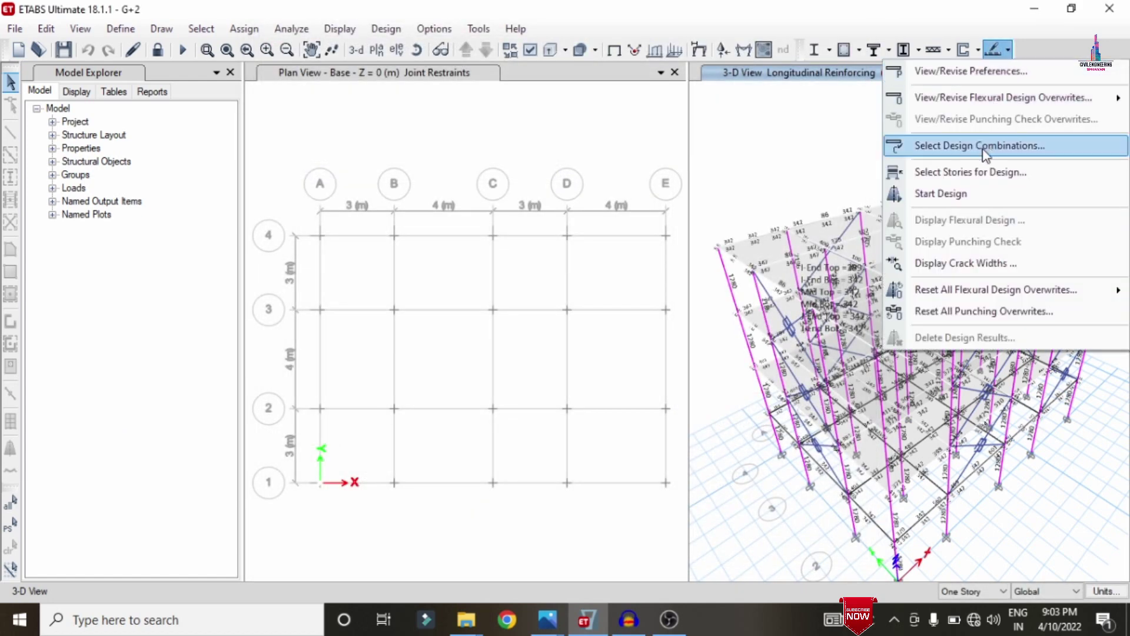
Step: Run the slab design for stories 2, 1 and g
{"action": "left_click", "coordinate": [978, 168]}
{"action": "left_click_drag", "start_coordinate": [486, 136], "coordinate": [489, 159]}
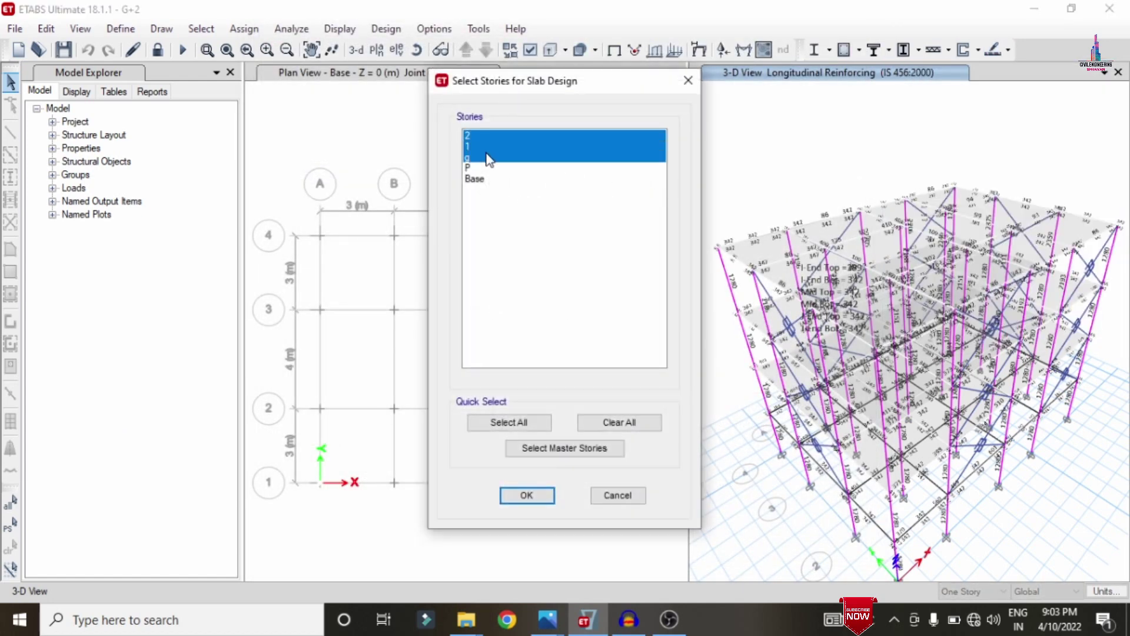
{"action": "left_click", "coordinate": [539, 492]}
{"action": "left_click", "coordinate": [1009, 52]}
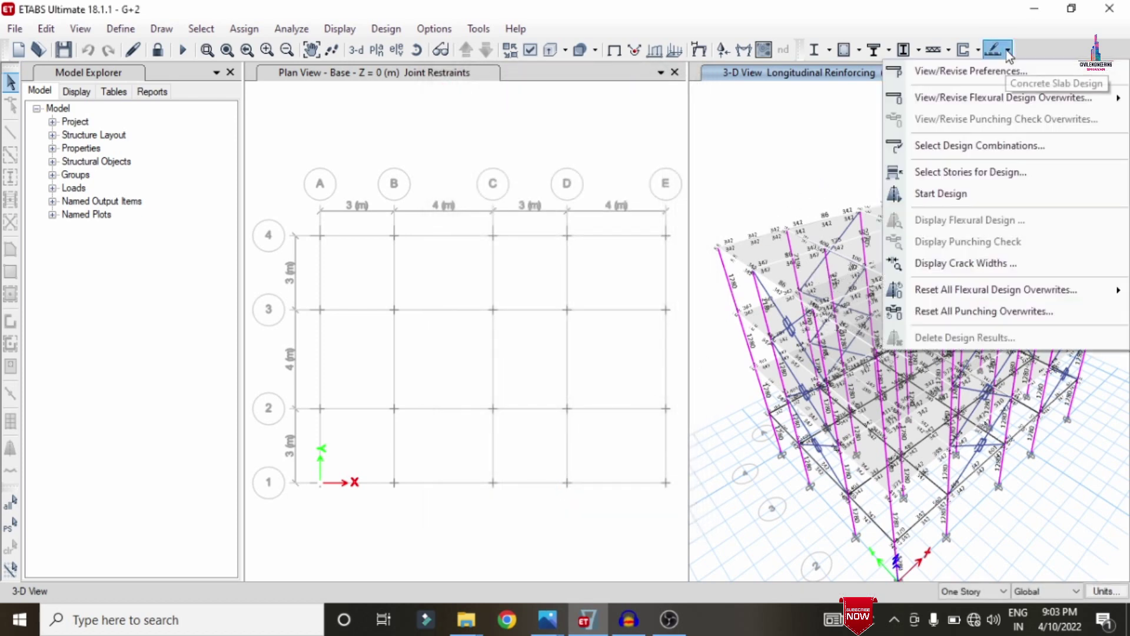
{"action": "left_click", "coordinate": [930, 194]}
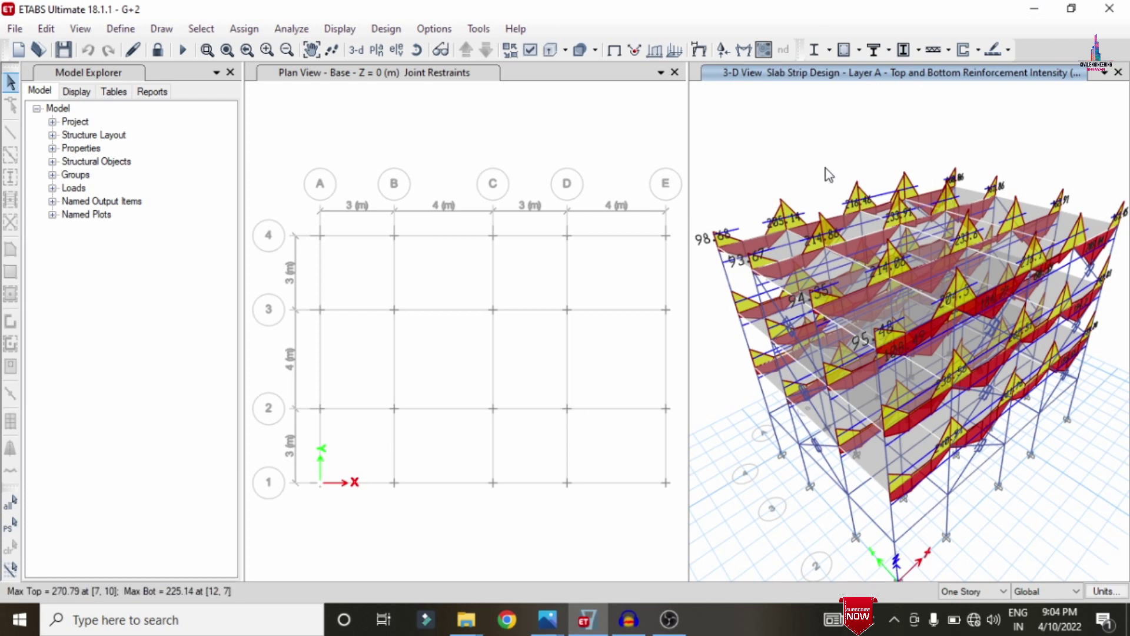
Step: Save the model with Ctrl+S and close ETABS
{"action": "key", "text": "ctrl+s"}
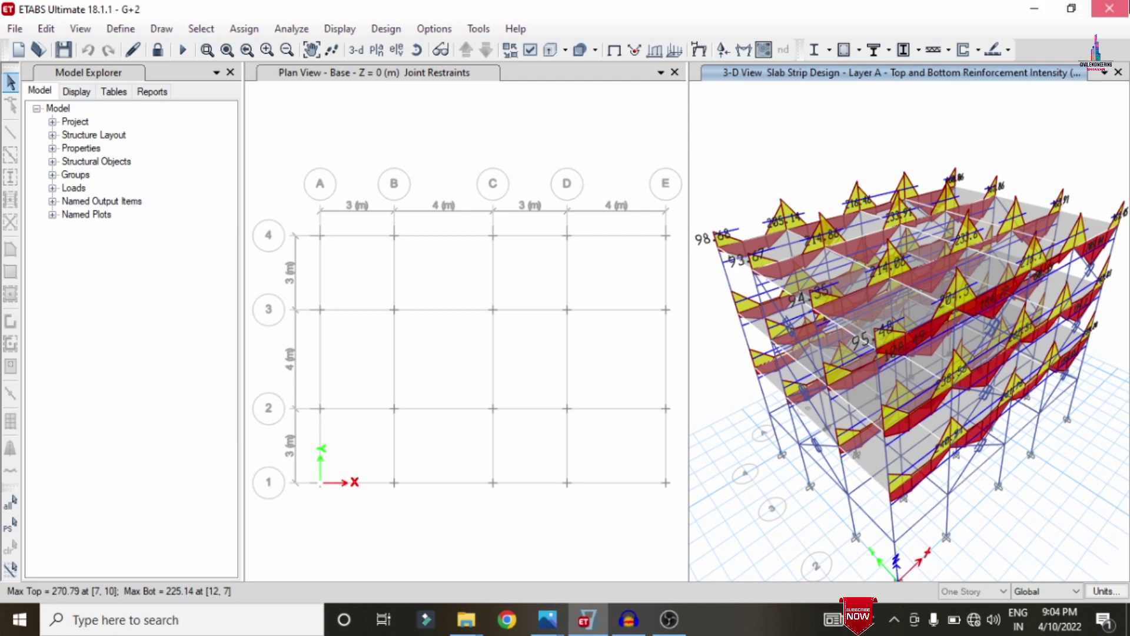
{"action": "left_click", "coordinate": [1110, 8]}
{"action": "left_click", "coordinate": [1109, 8]}
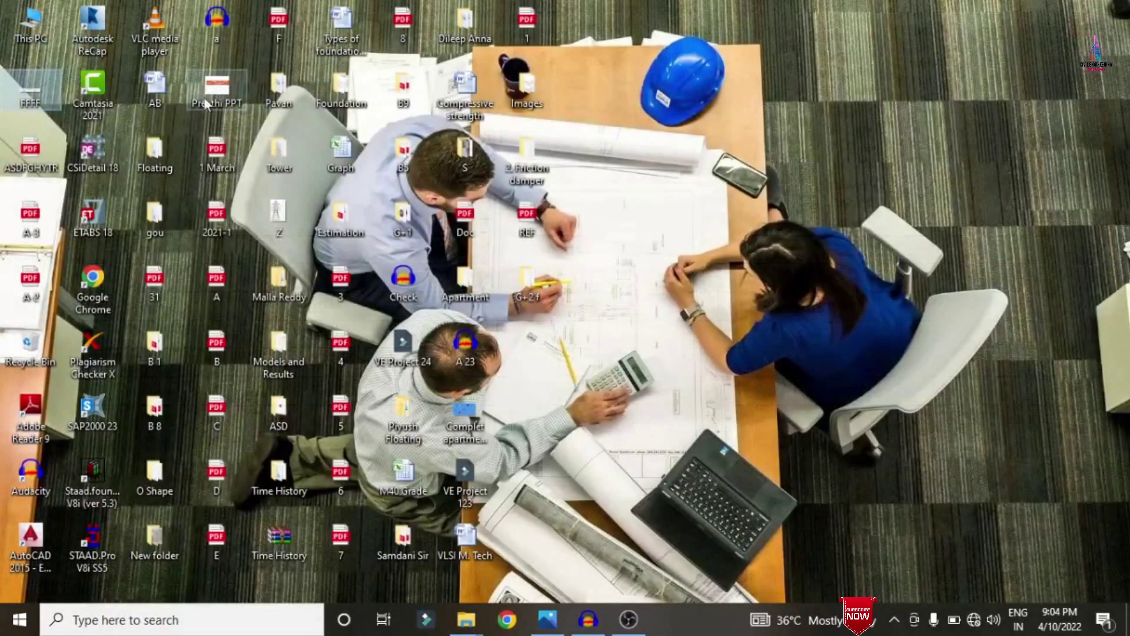
Step: Launch CSiDetail maximized and start a New Detailing from G+2 in Desktop's G+2 f folder
{"action": "double_click", "coordinate": [93, 154]}
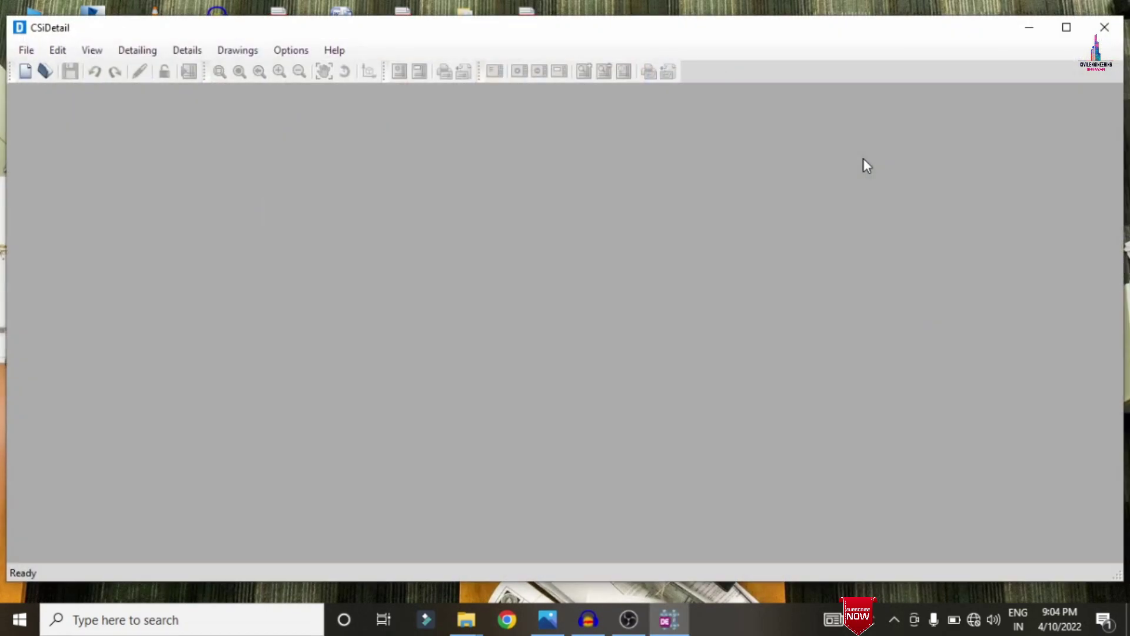
{"action": "left_click", "coordinate": [1066, 37]}
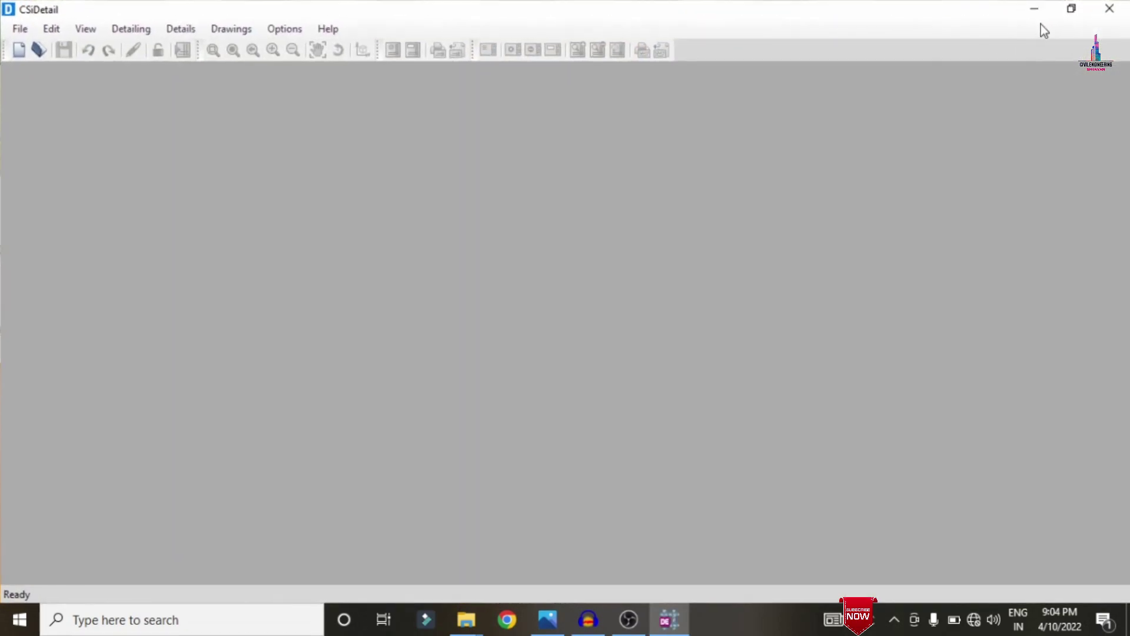
{"action": "left_click", "coordinate": [30, 32]}
{"action": "left_click", "coordinate": [59, 49]}
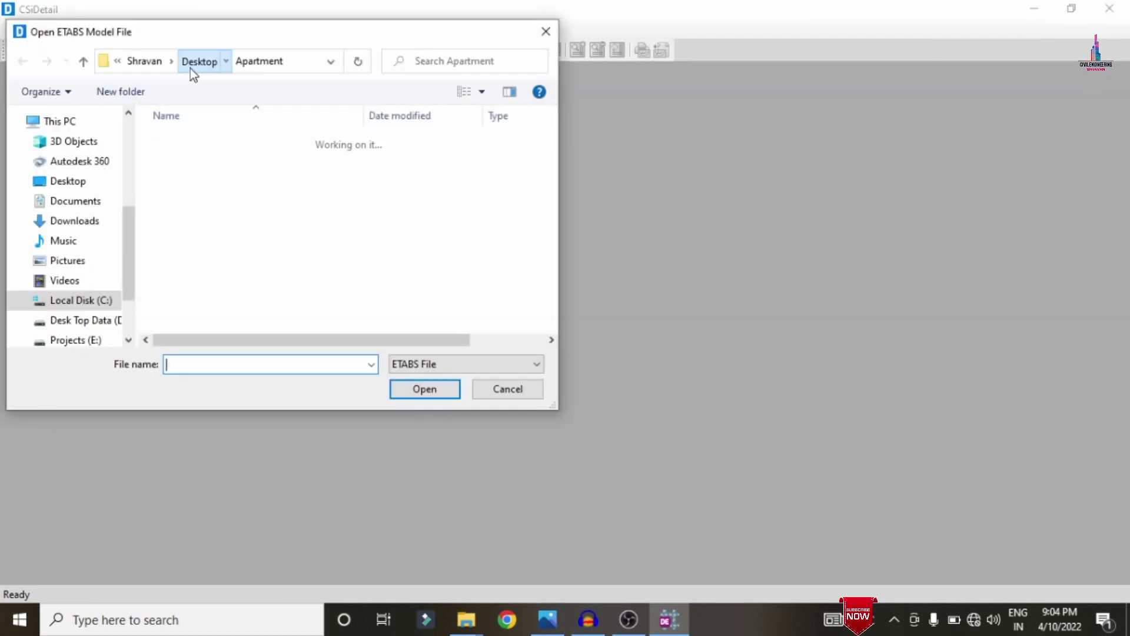
{"action": "left_click", "coordinate": [192, 64]}
{"action": "scroll", "coordinate": [203, 206], "scroll_direction": "down", "scroll_amount": 2}
{"action": "scroll", "coordinate": [203, 235], "scroll_direction": "down", "scroll_amount": 1}
{"action": "double_click", "coordinate": [203, 205]}
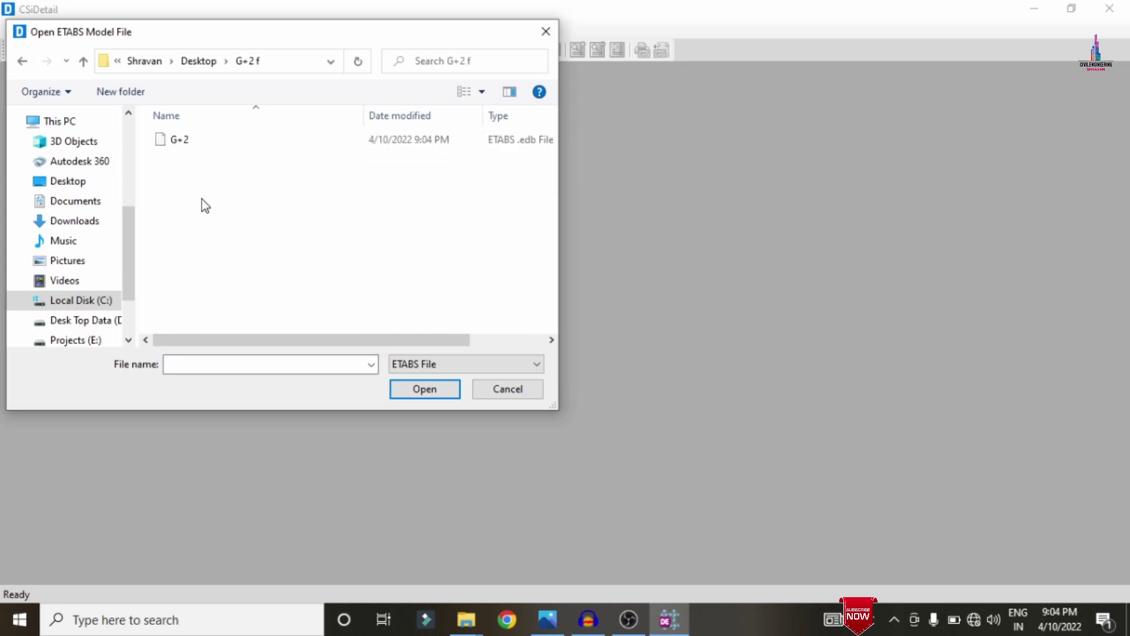
{"action": "double_click", "coordinate": [197, 144]}
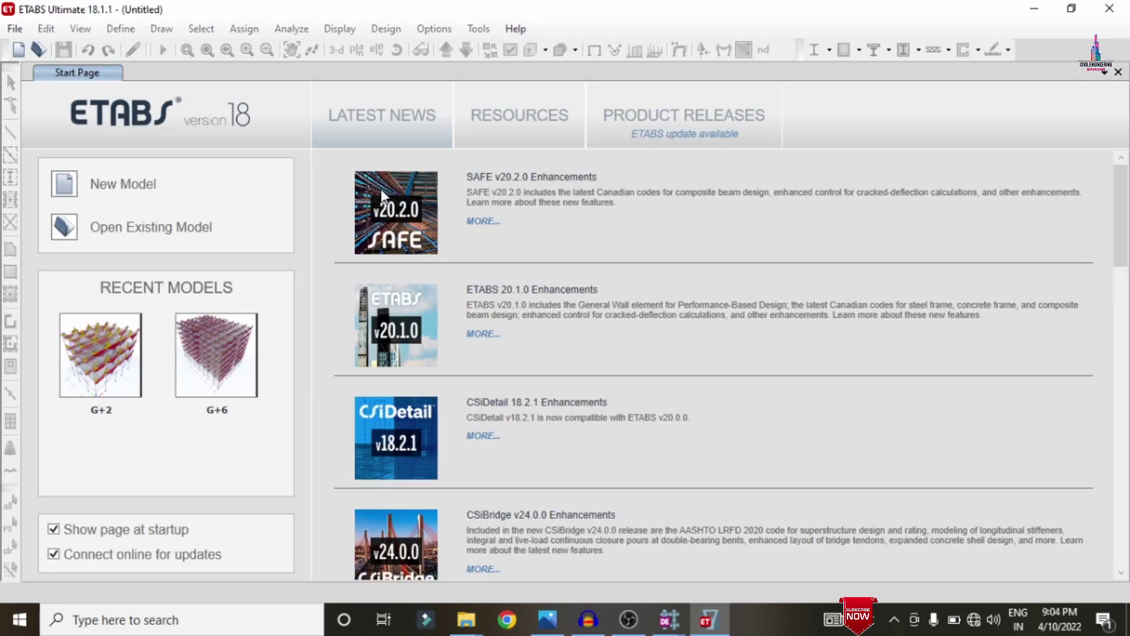
Step: Close the ETABS Start Page so CSiDetail's New Detailing dialog loads G+2.EDB
{"action": "key", "text": "ctrl+n"}
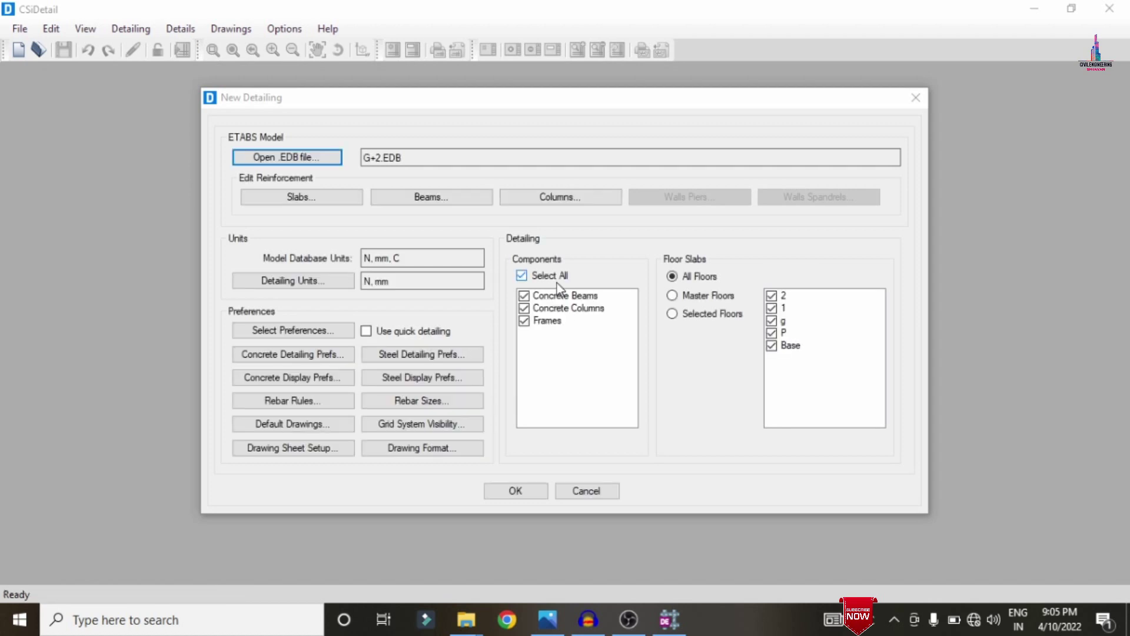
Step: Set detailing units to the SI (25) rebar set, Ton rebar weight and Kilonewton force
{"action": "left_click", "coordinate": [293, 281]}
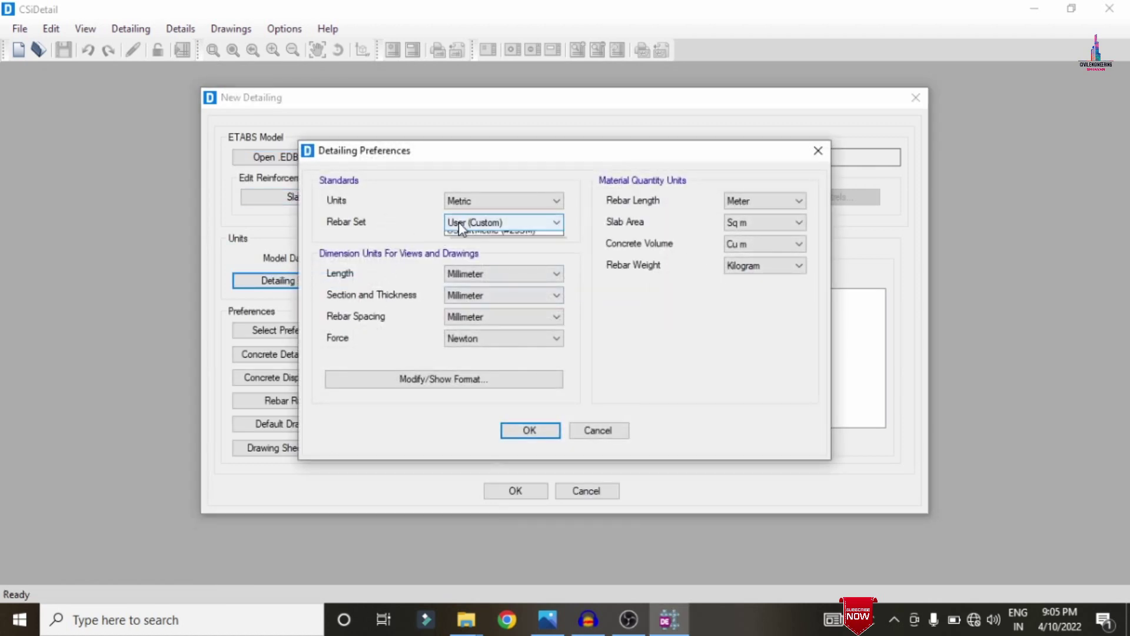
{"action": "left_click", "coordinate": [460, 226]}
{"action": "left_click", "coordinate": [467, 260]}
{"action": "left_click", "coordinate": [768, 263]}
{"action": "left_click", "coordinate": [756, 300]}
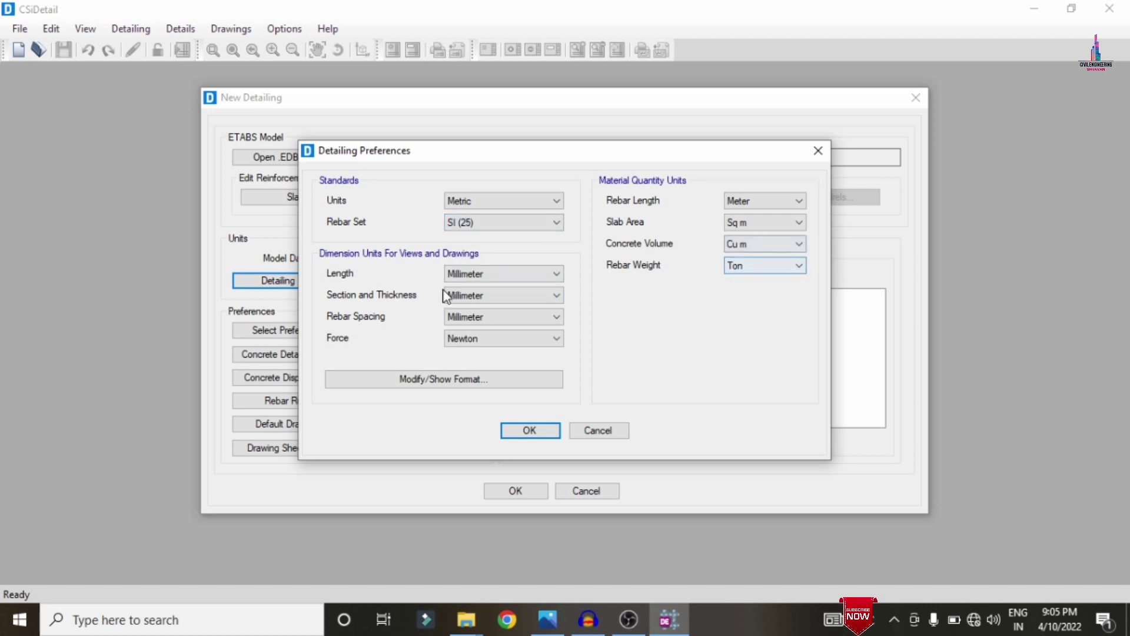
{"action": "left_click", "coordinate": [486, 341]}
{"action": "left_click", "coordinate": [478, 369]}
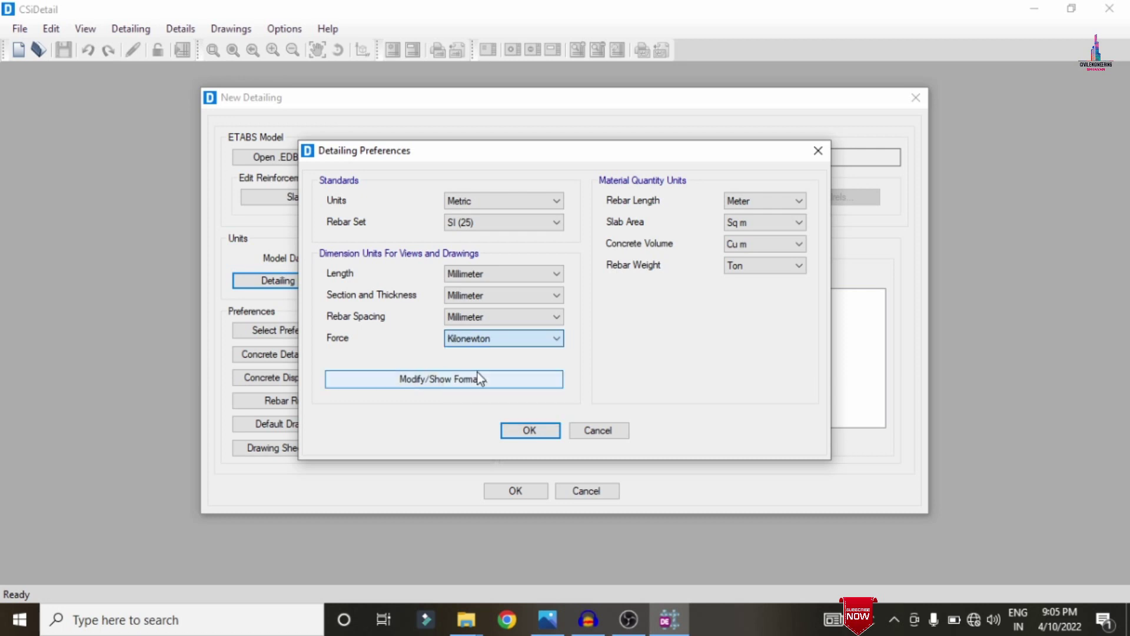
{"action": "left_click", "coordinate": [528, 429]}
Step: Adopt the IS 456:2000 standard detailing preferences
{"action": "left_click", "coordinate": [318, 329]}
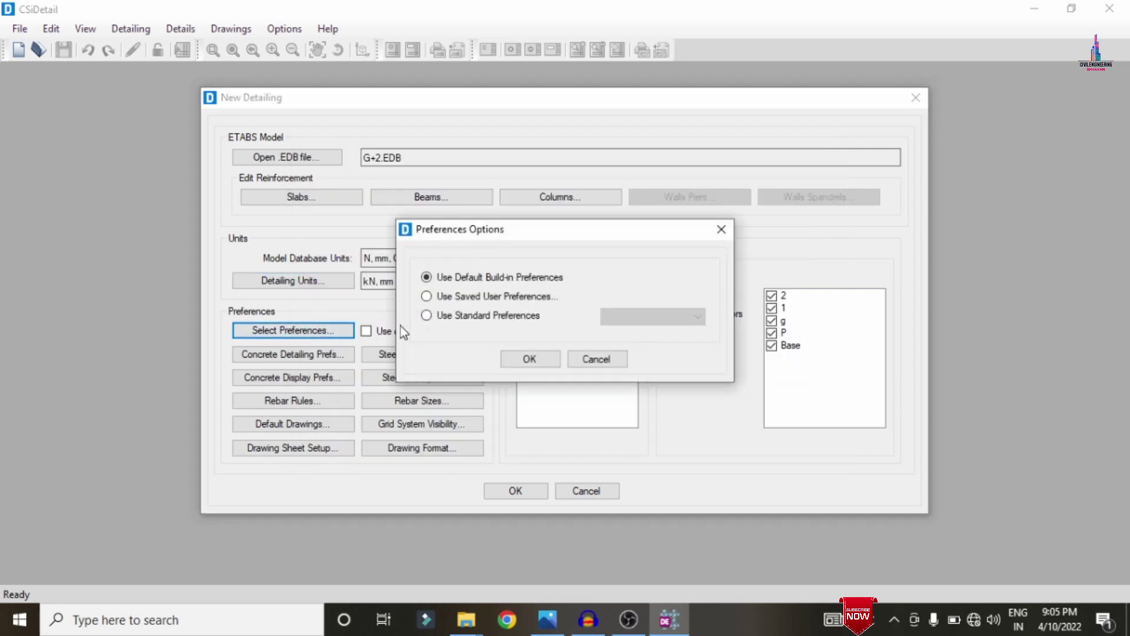
{"action": "left_click", "coordinate": [455, 319]}
{"action": "left_click", "coordinate": [647, 321]}
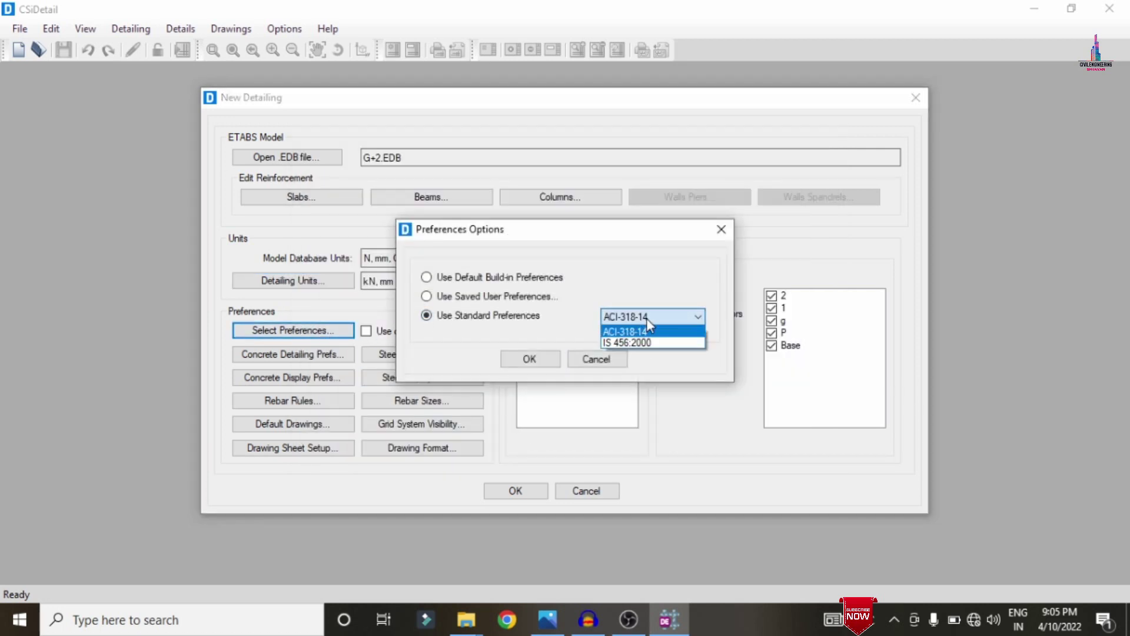
{"action": "left_click", "coordinate": [631, 343]}
{"action": "left_click", "coordinate": [538, 360]}
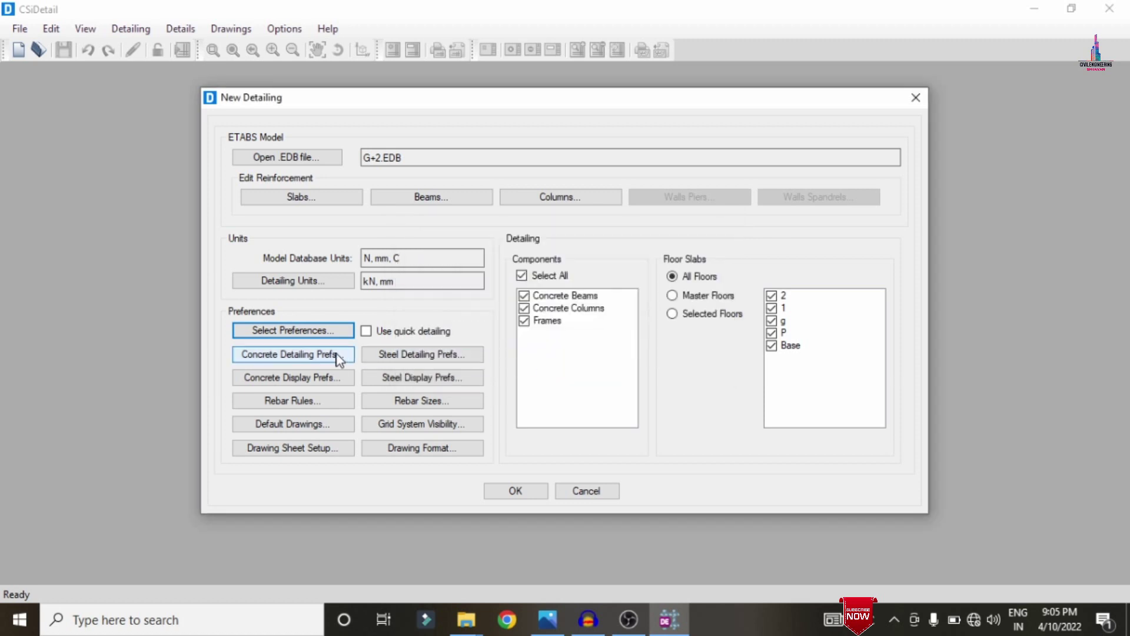
Step: Review the beam, column and wall concrete detailing preferences and accept them
{"action": "left_click", "coordinate": [315, 355]}
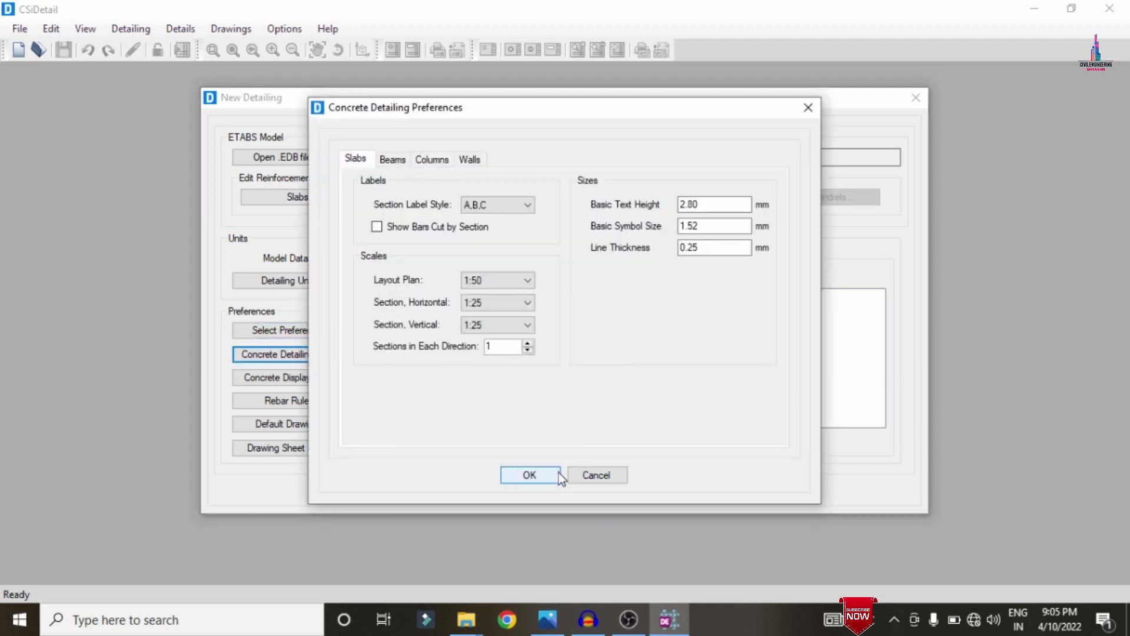
{"action": "left_click", "coordinate": [392, 159]}
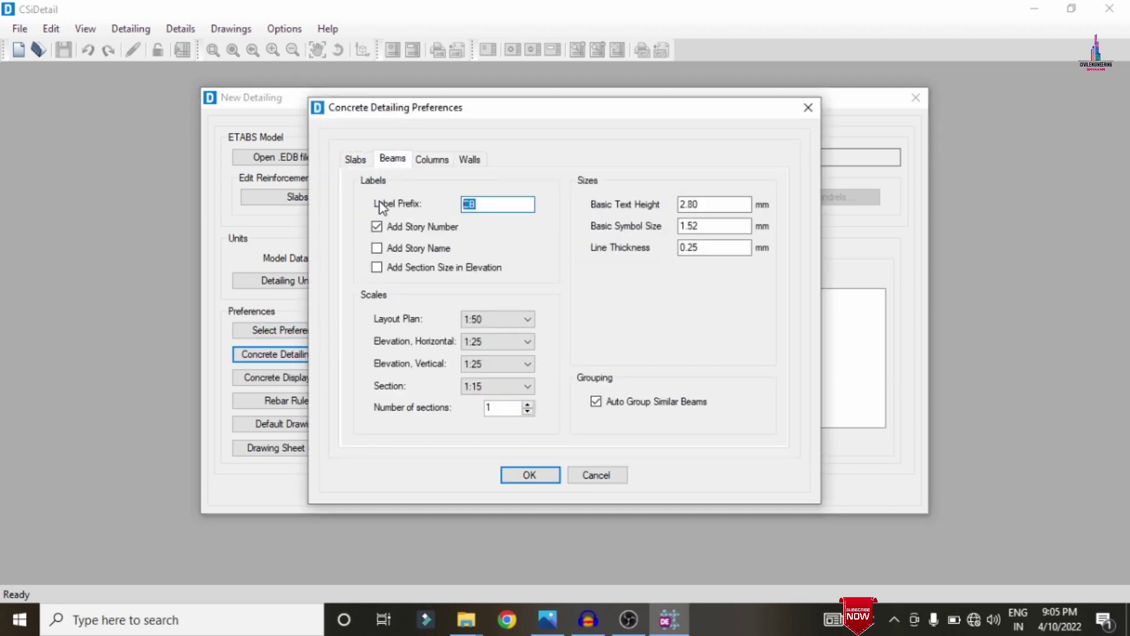
{"action": "left_click", "coordinate": [424, 163]}
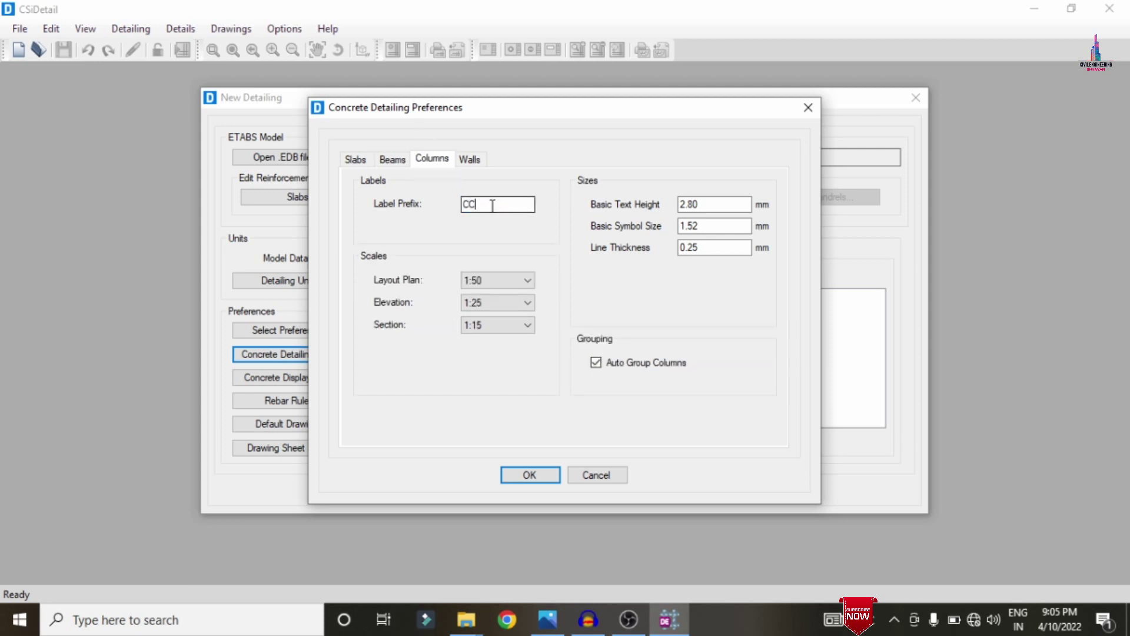
{"action": "left_click", "coordinate": [470, 158]}
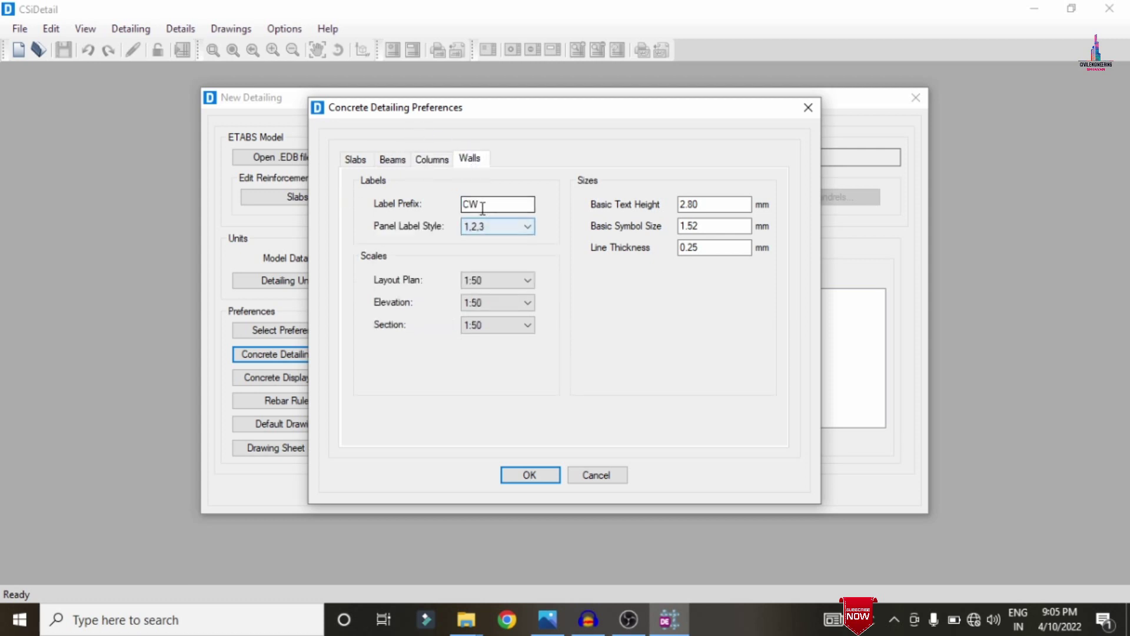
{"action": "left_click", "coordinate": [528, 473]}
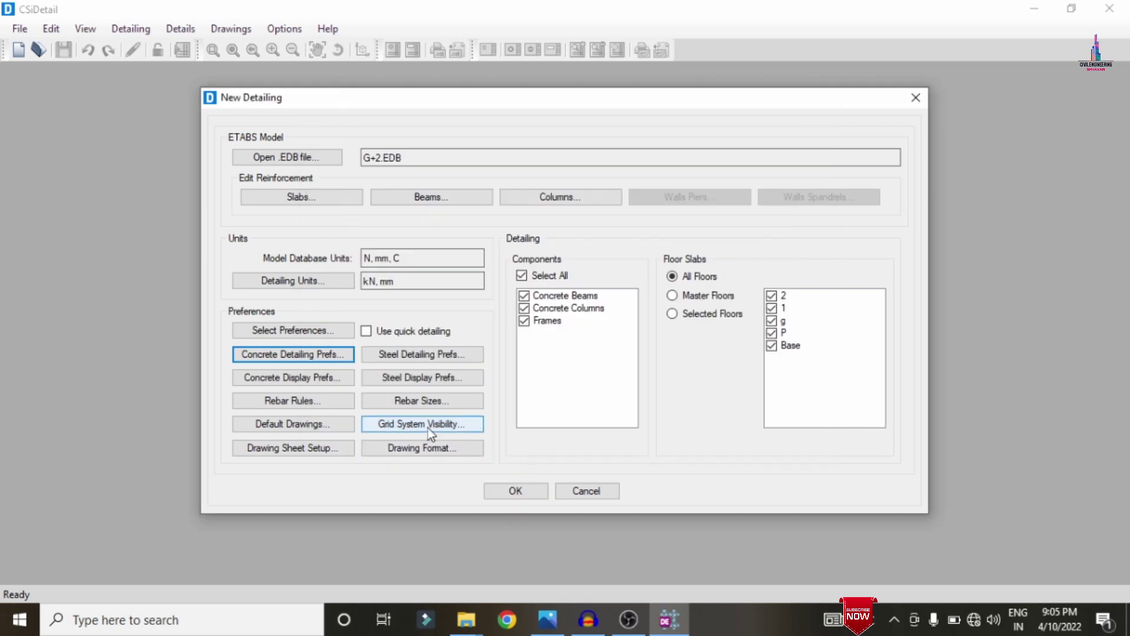
Step: In Rebar Selection Rules, set beam stirrup minimum spacing to 120 mm in Zones A, B and C
{"action": "left_click", "coordinate": [305, 403]}
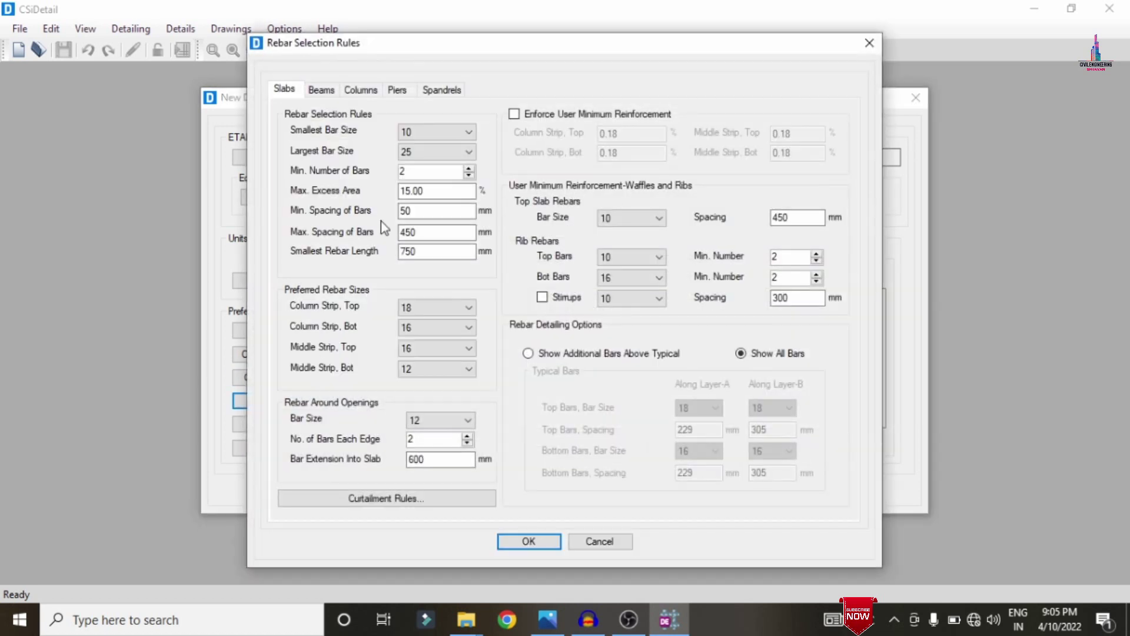
{"action": "double_click", "coordinate": [409, 213]}
{"action": "left_click", "coordinate": [322, 90]}
{"action": "left_click", "coordinate": [763, 307]}
{"action": "left_click", "coordinate": [763, 307]}
{"action": "type", "text": "120"}
{"action": "key", "text": "Tab"}
{"action": "type", "text": "120"}
{"action": "key", "text": "Tab"}
{"action": "type", "text": "1"}
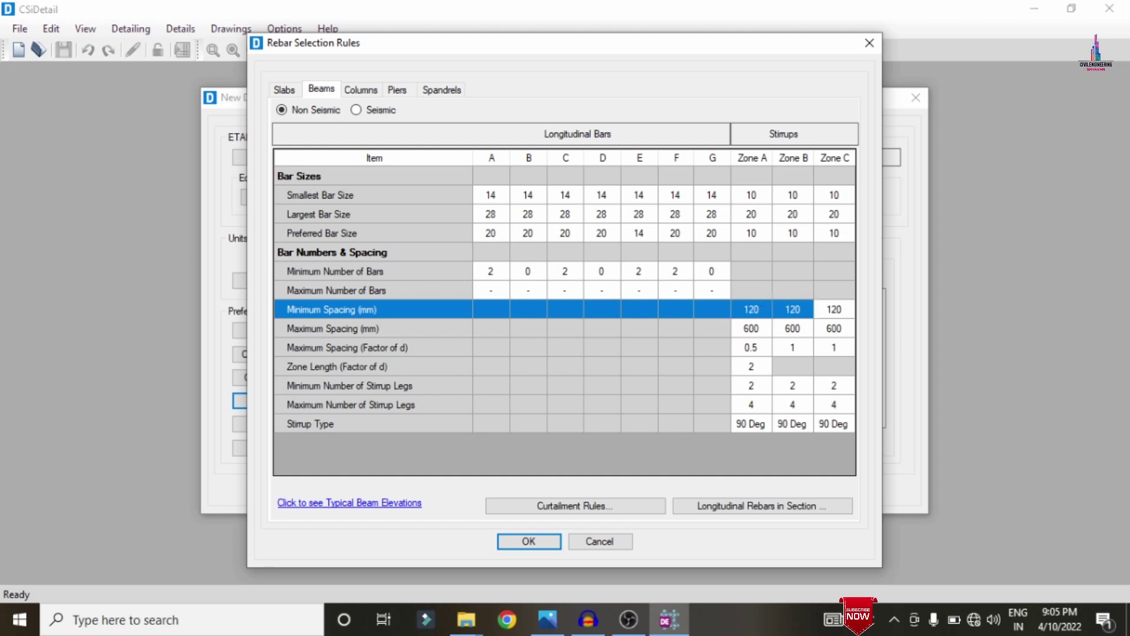
{"action": "type", "text": "20"}
Step: Set beam stirrup maximum spacing to 450 mm across the zones
{"action": "left_click", "coordinate": [768, 330]}
{"action": "left_click", "coordinate": [765, 325]}
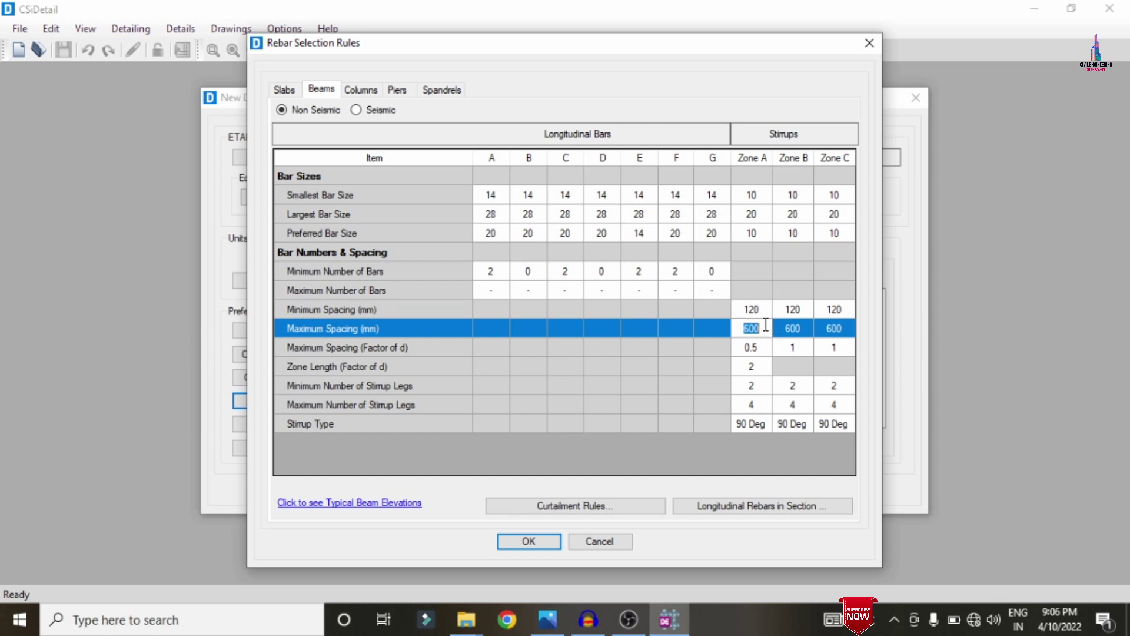
{"action": "type", "text": "450"}
{"action": "key", "text": "Tab"}
{"action": "type", "text": "450"}
{"action": "key", "text": "Tab"}
{"action": "type", "text": "4"}
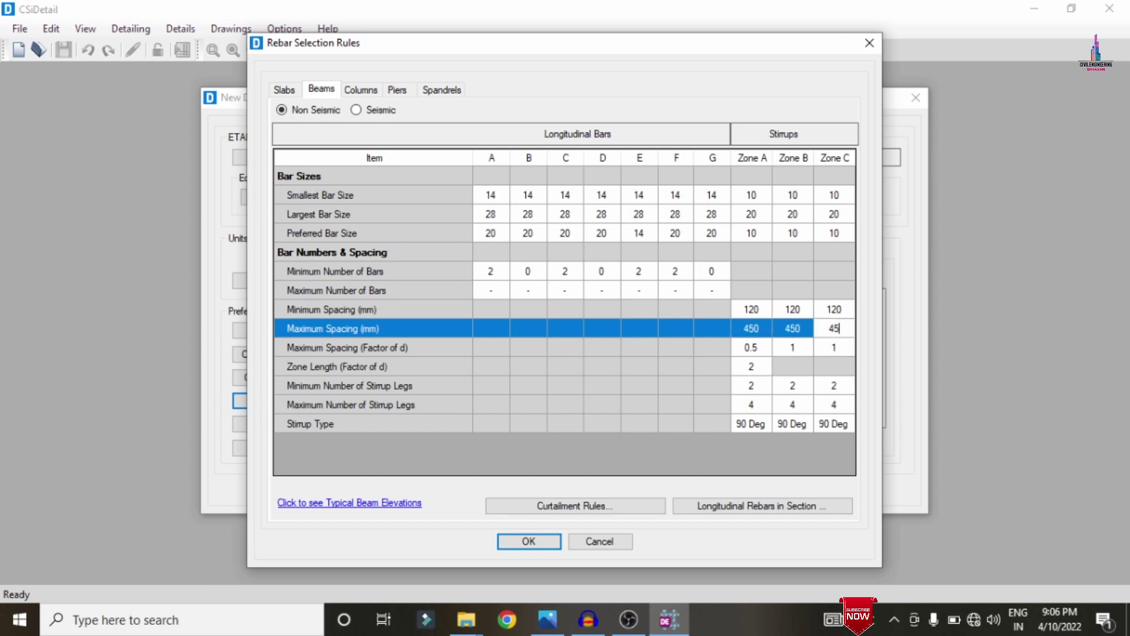
Step: Set column tie spacing to 120 mm minimum and 450 mm maximum, then generate the detailing
{"action": "left_click", "coordinate": [367, 89]}
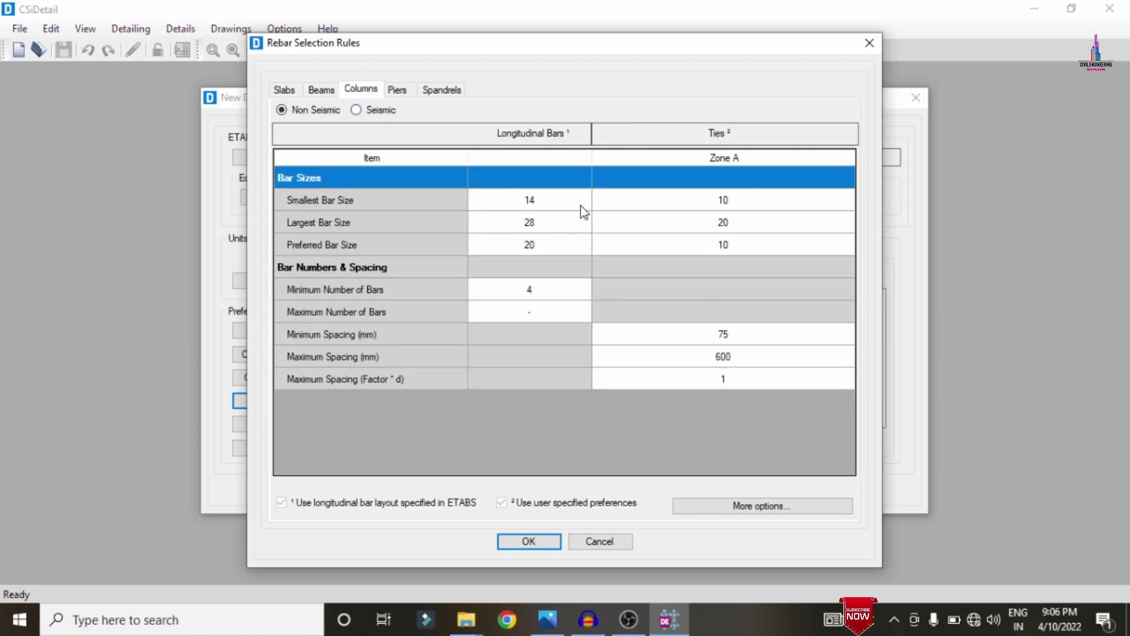
{"action": "left_click", "coordinate": [743, 325]}
{"action": "left_click", "coordinate": [744, 329]}
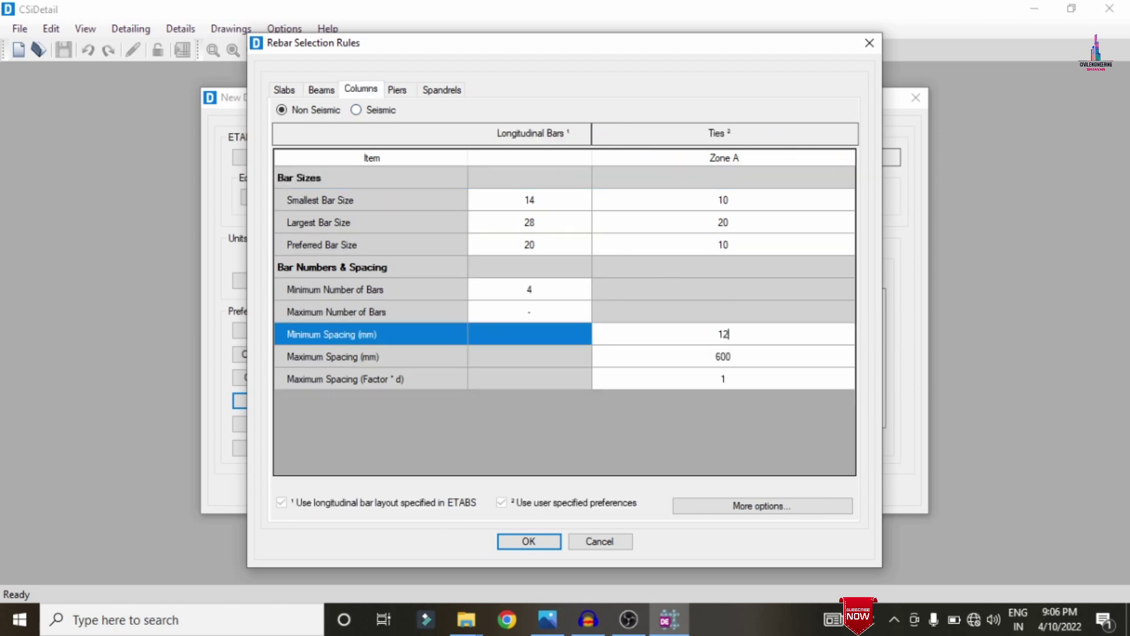
{"action": "key", "text": "Down"}
{"action": "key", "text": "Down"}
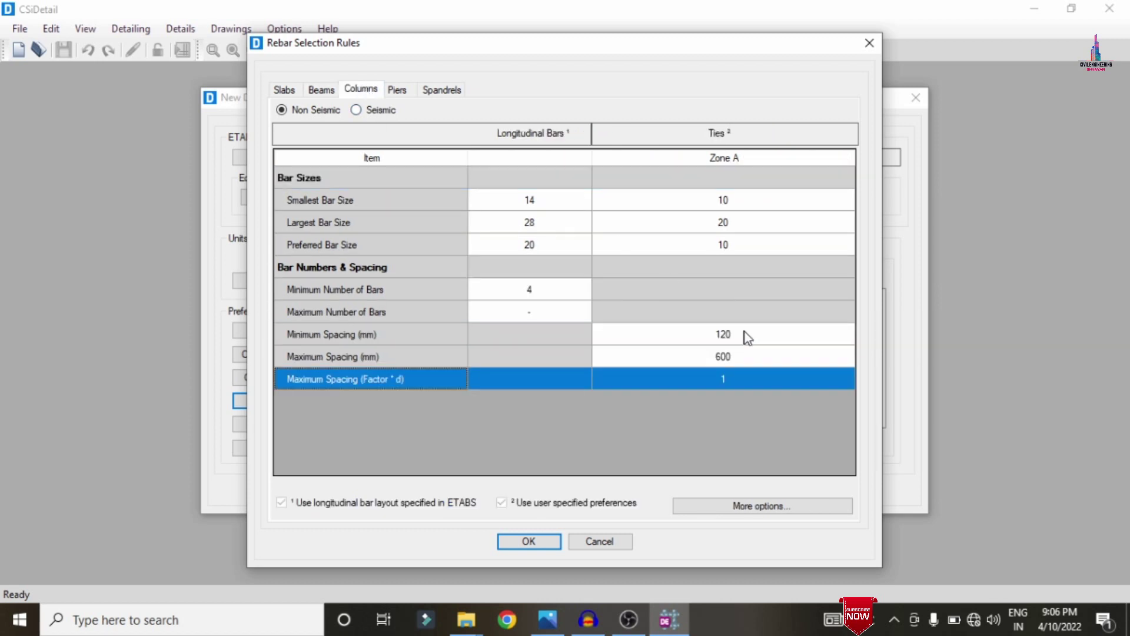
{"action": "left_click", "coordinate": [729, 359]}
{"action": "left_click", "coordinate": [733, 357]}
{"action": "type", "text": "450"}
{"action": "left_click", "coordinate": [543, 542]}
{"action": "left_click", "coordinate": [542, 542]}
{"action": "left_click", "coordinate": [521, 489]}
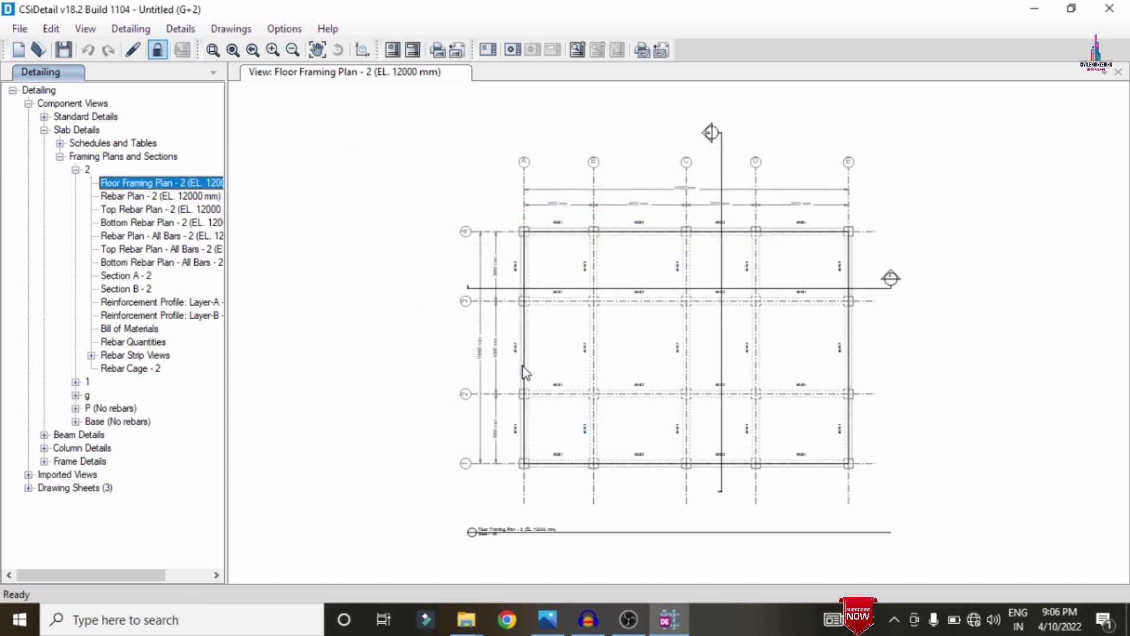
Step: Review the level 2 slab rebar plans (top, bottom, all bars) and tilt its 3D rebar cage
{"action": "left_click", "coordinate": [169, 198]}
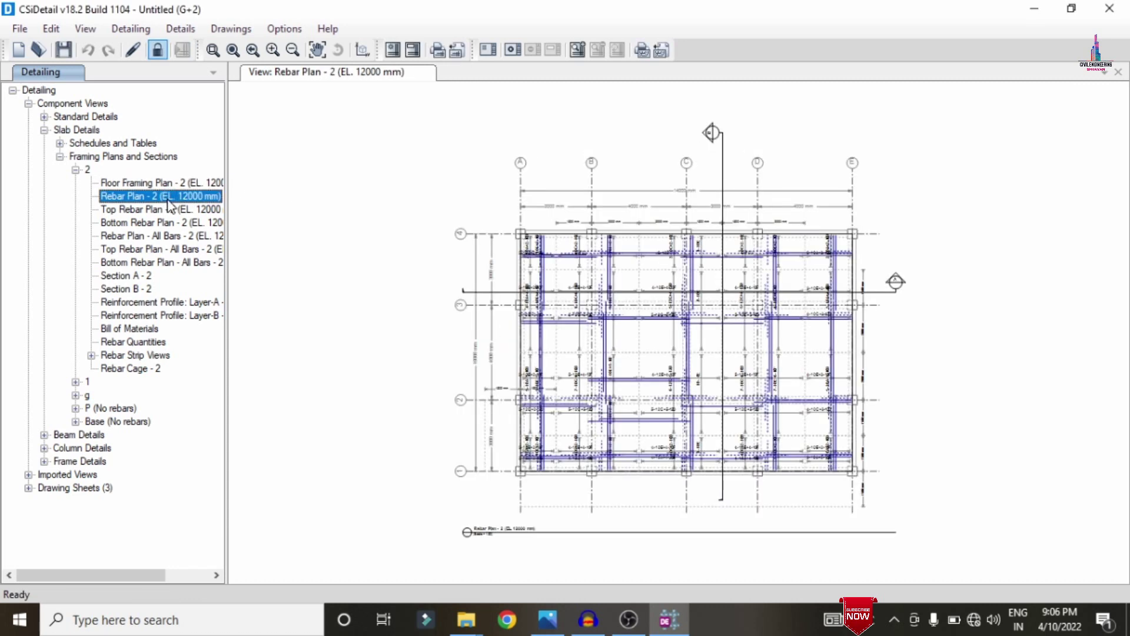
{"action": "left_click", "coordinate": [159, 211]}
{"action": "left_click", "coordinate": [151, 220]}
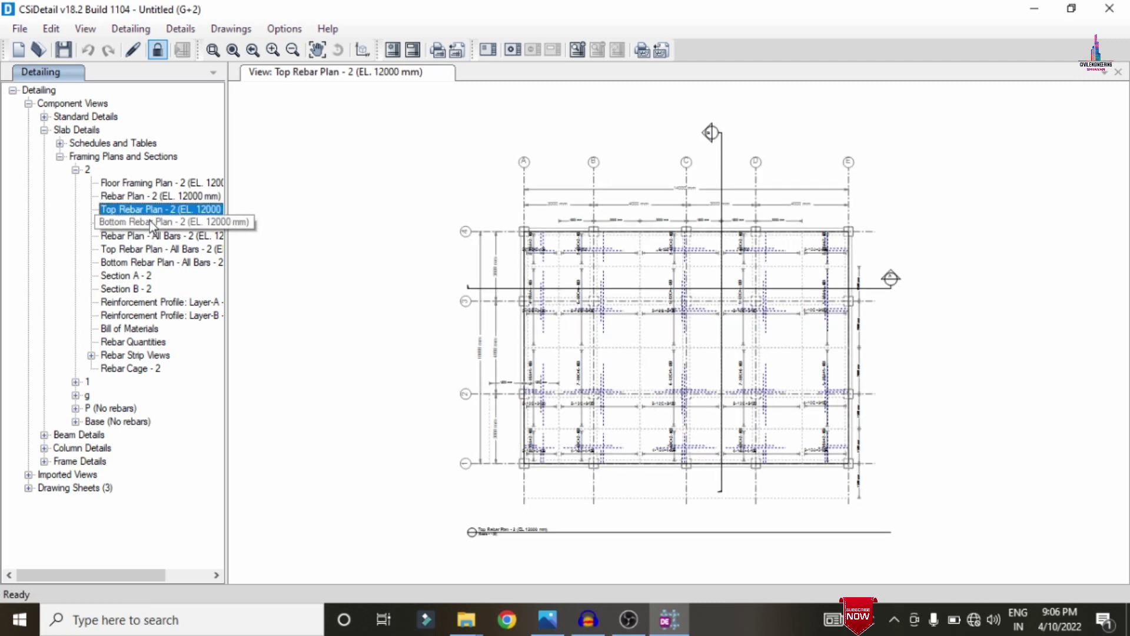
{"action": "left_click", "coordinate": [158, 235]}
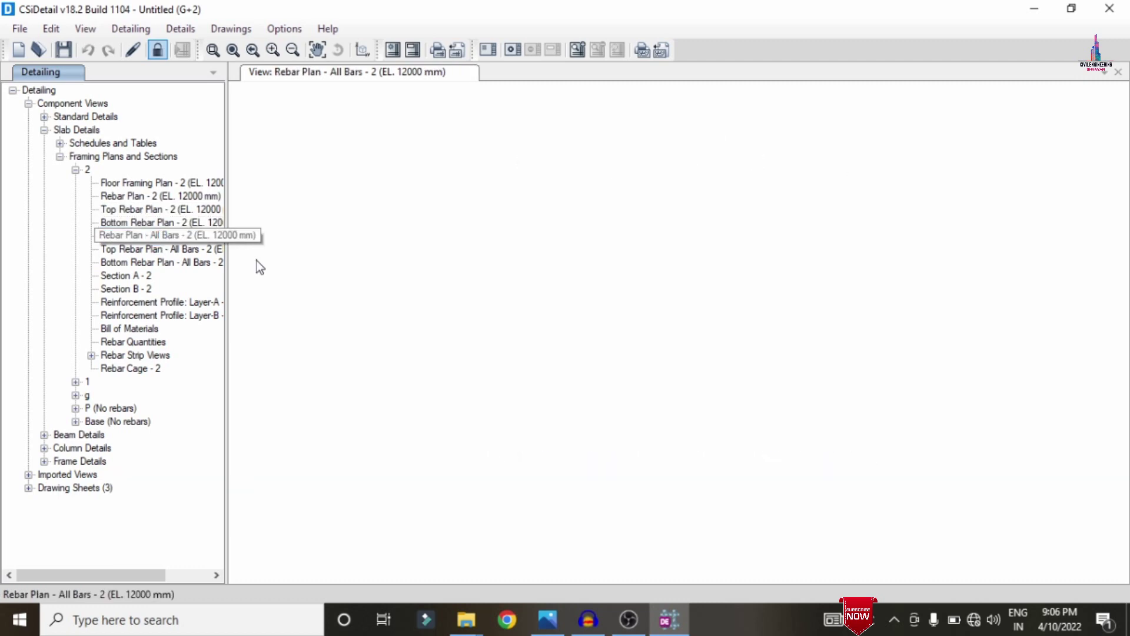
{"action": "left_click", "coordinate": [132, 368]}
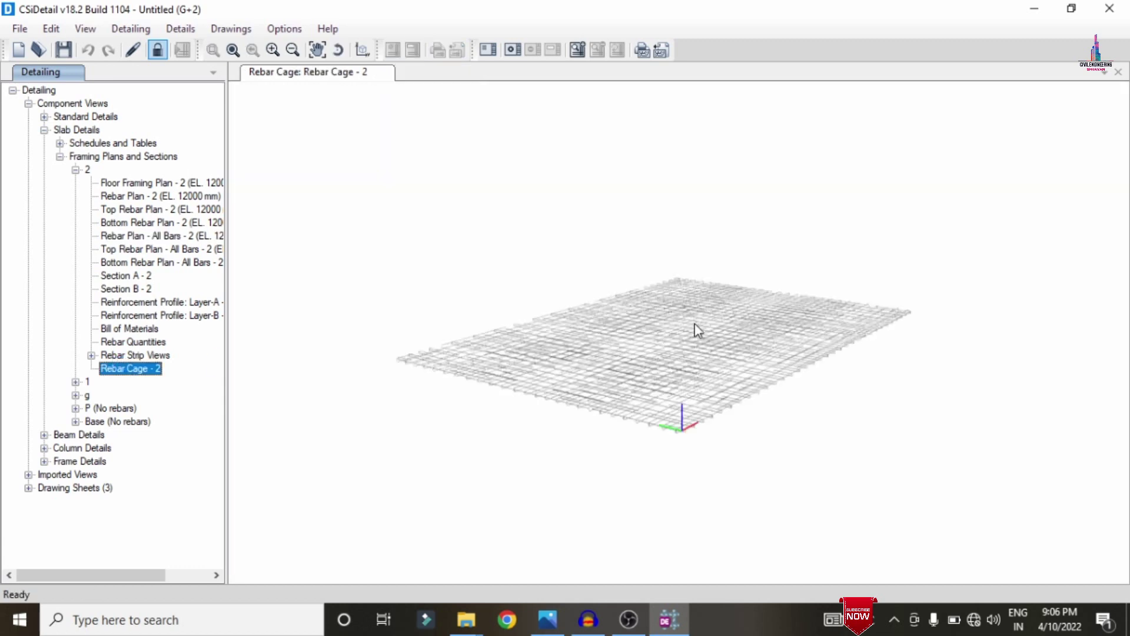
{"action": "middle_click_drag", "start_coordinate": [696, 328], "coordinate": [589, 382]}
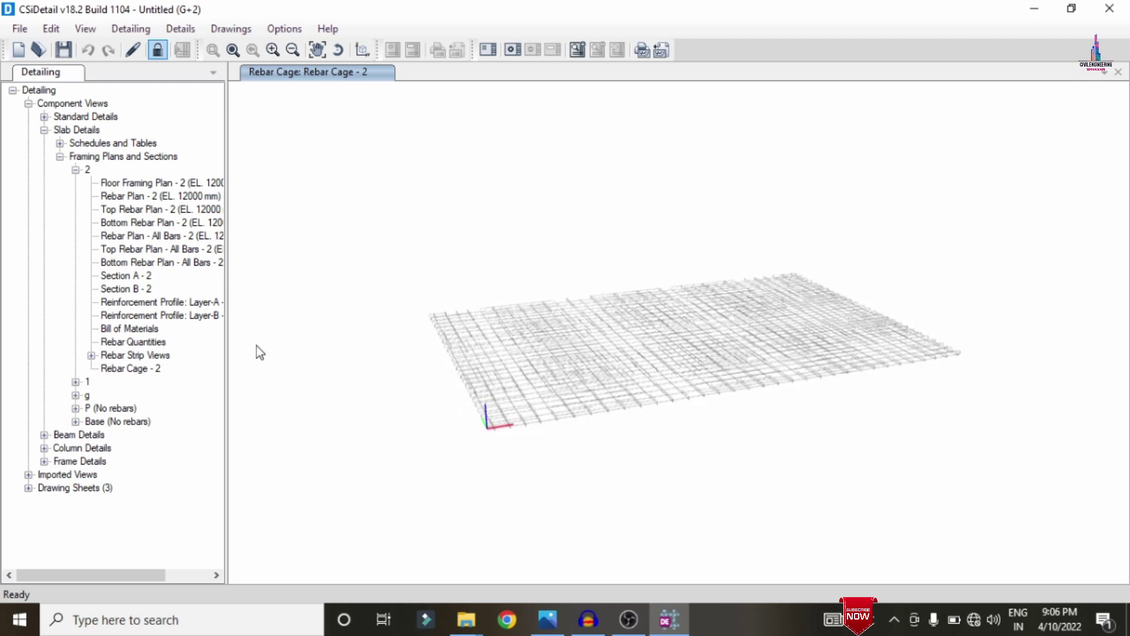
Step: Expand Beam Details down to the level 2 drawings for beam 4B3
{"action": "left_click", "coordinate": [76, 382]}
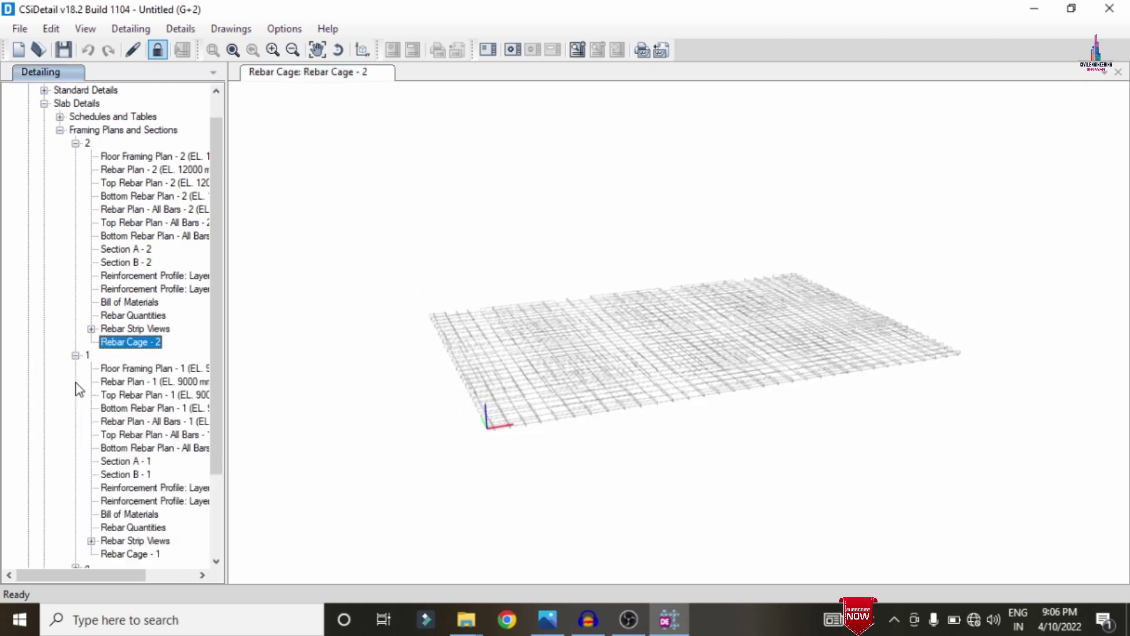
{"action": "left_click", "coordinate": [44, 501]}
{"action": "left_click", "coordinate": [60, 501]}
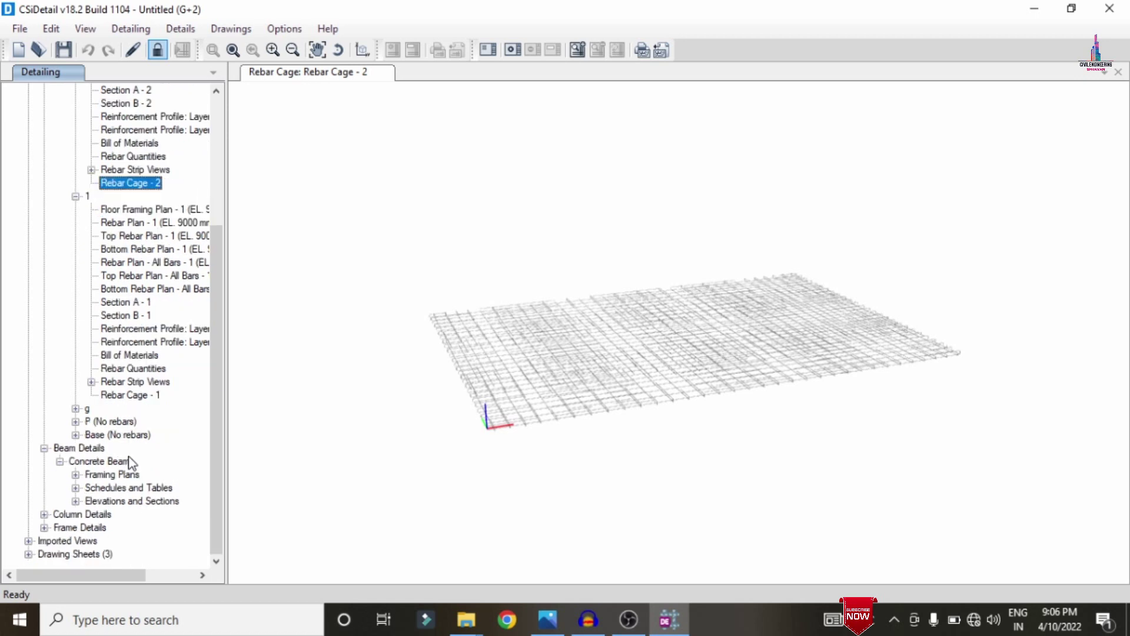
{"action": "left_click", "coordinate": [76, 500]}
{"action": "left_click", "coordinate": [93, 461]}
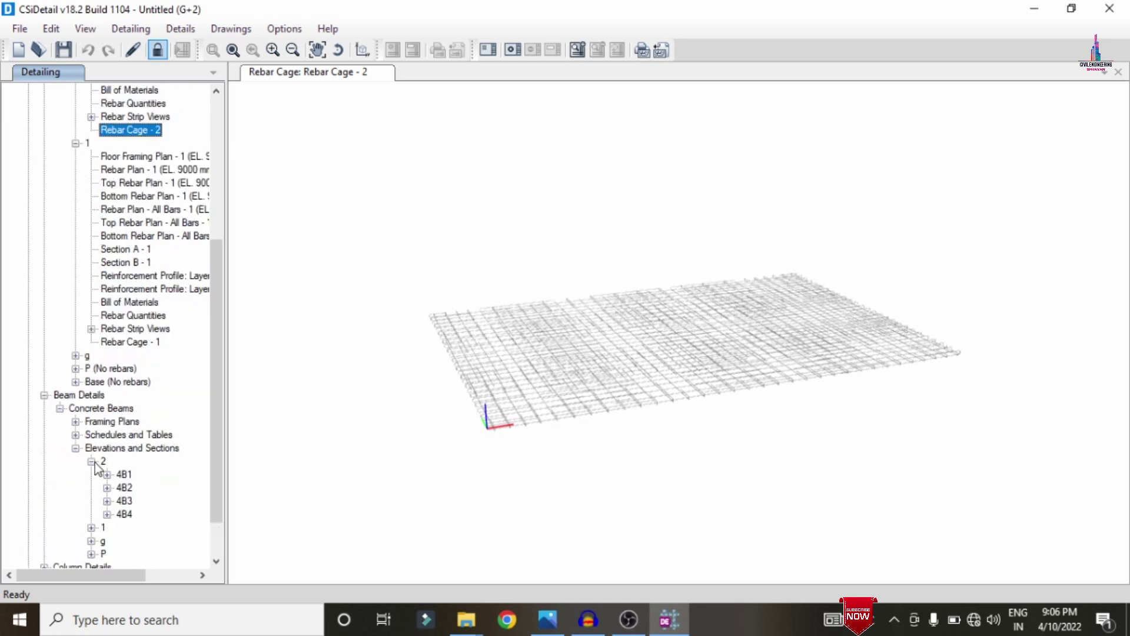
{"action": "left_click", "coordinate": [107, 447]}
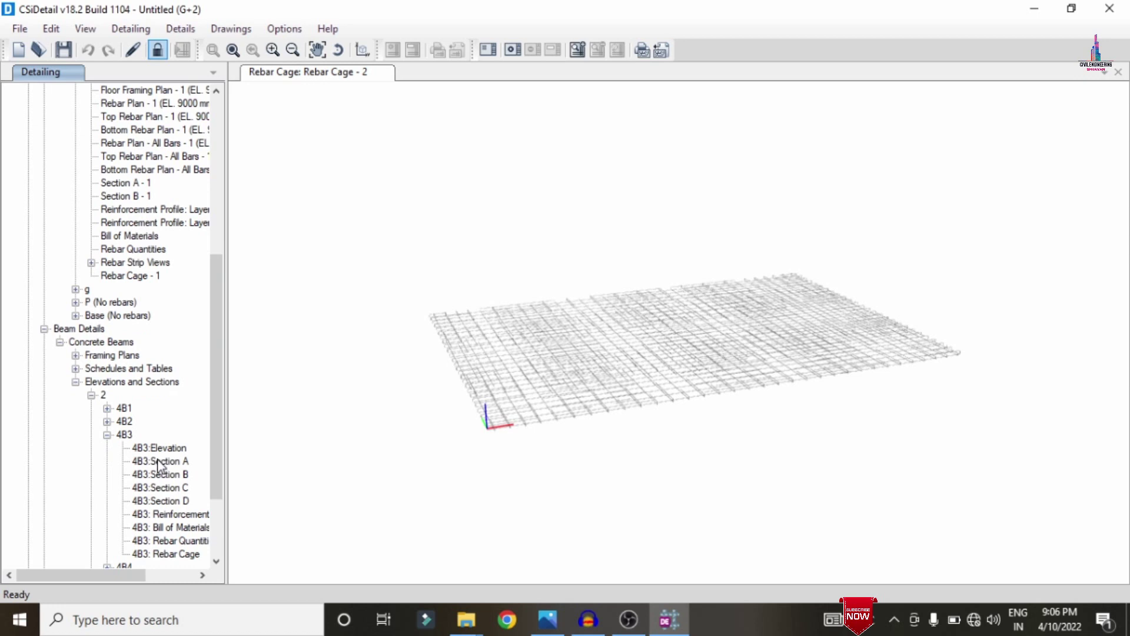
Step: Display beam 4B3's cross-sections A, B, C and D
{"action": "double_click", "coordinate": [156, 461]}
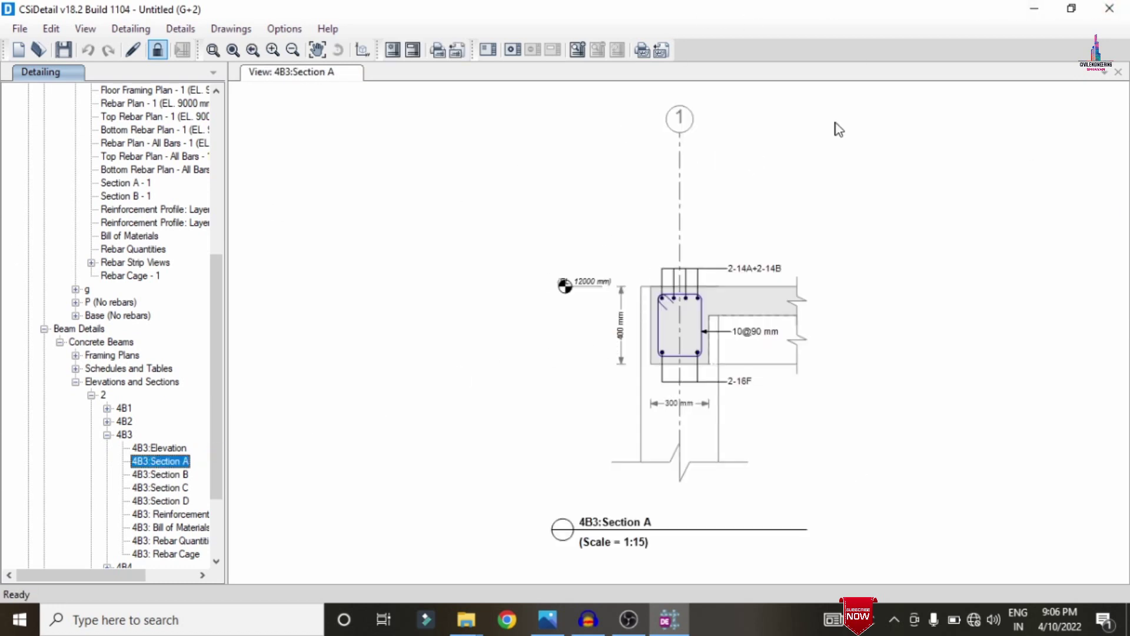
{"action": "scroll", "coordinate": [765, 295], "scroll_direction": "up", "scroll_amount": 3}
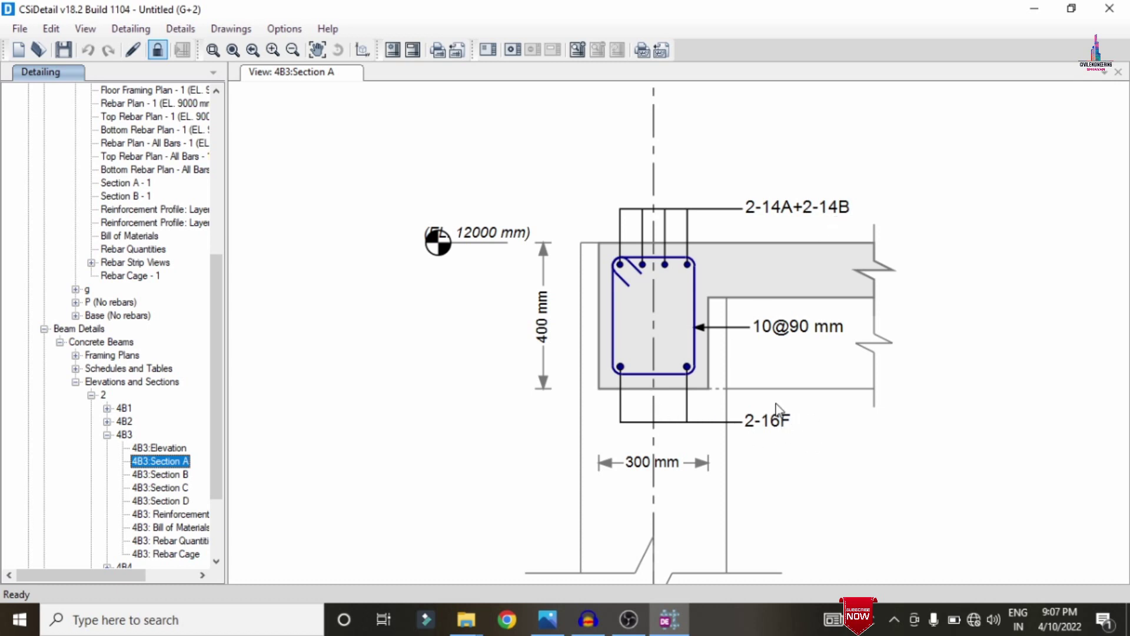
{"action": "left_click", "coordinate": [171, 474]}
{"action": "left_click", "coordinate": [171, 500]}
{"action": "left_click", "coordinate": [174, 488]}
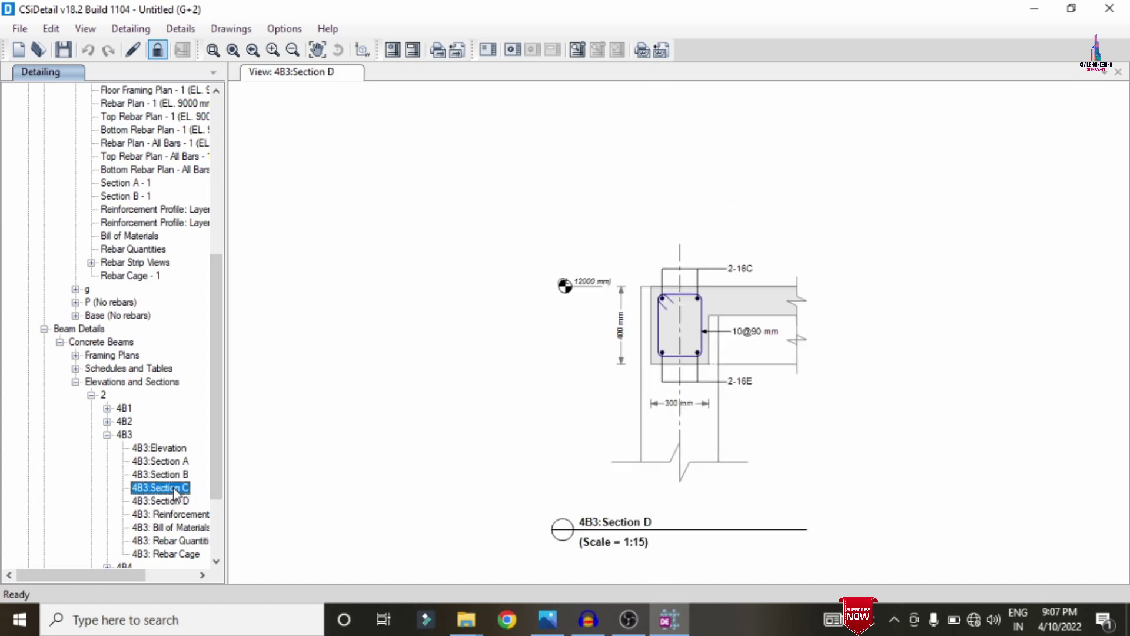
{"action": "left_click", "coordinate": [176, 500]}
{"action": "scroll", "coordinate": [206, 456], "scroll_direction": "down", "scroll_amount": 2}
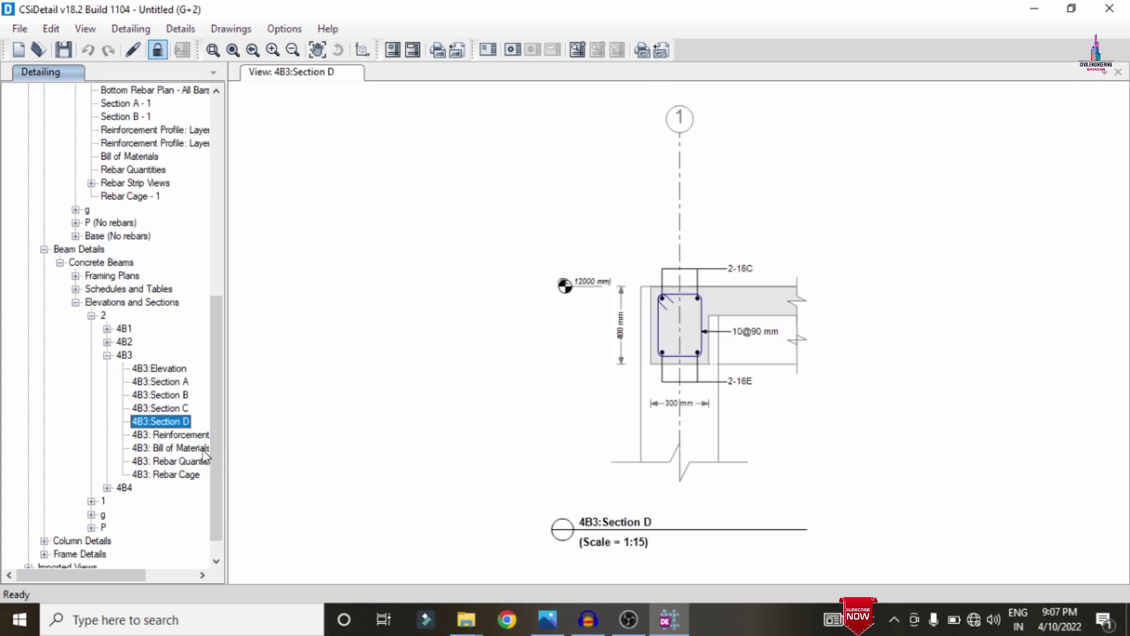
Step: Open beam 4B3's 3D rebar cage
{"action": "left_click", "coordinate": [170, 474]}
{"action": "scroll", "coordinate": [607, 336], "scroll_direction": "up", "scroll_amount": 5}
{"action": "scroll", "coordinate": [653, 328], "scroll_direction": "down", "scroll_amount": 3}
{"action": "scroll", "coordinate": [68, 435], "scroll_direction": "down", "scroll_amount": 1}
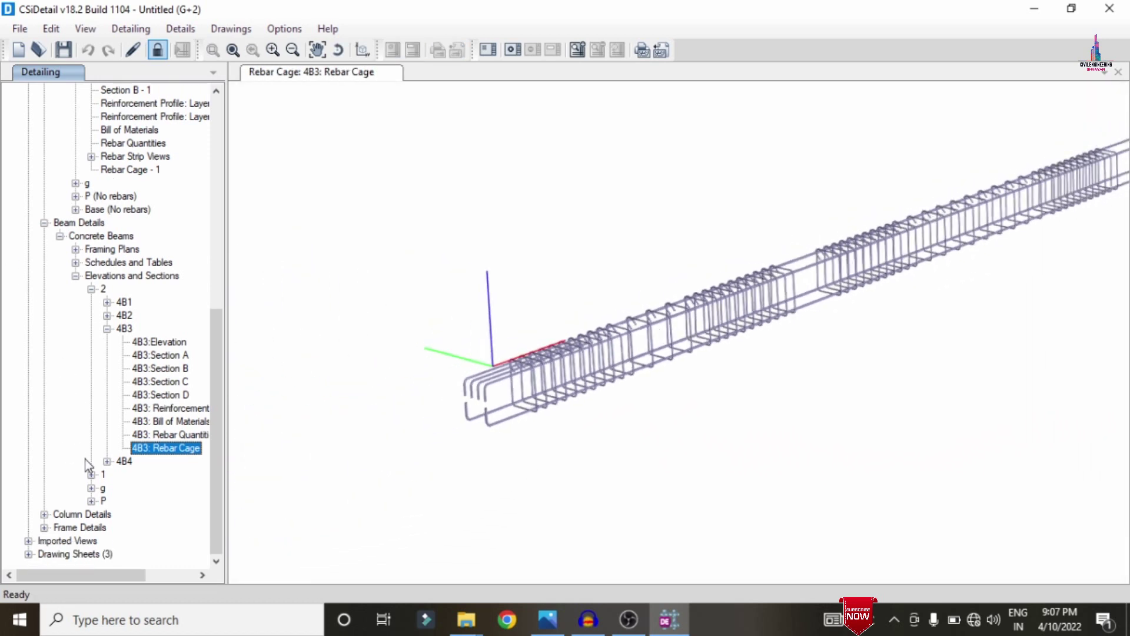
Step: Expand Column Details to column C1 and view its 400 mm square Section A
{"action": "left_click", "coordinate": [43, 513]}
{"action": "left_click", "coordinate": [60, 527]}
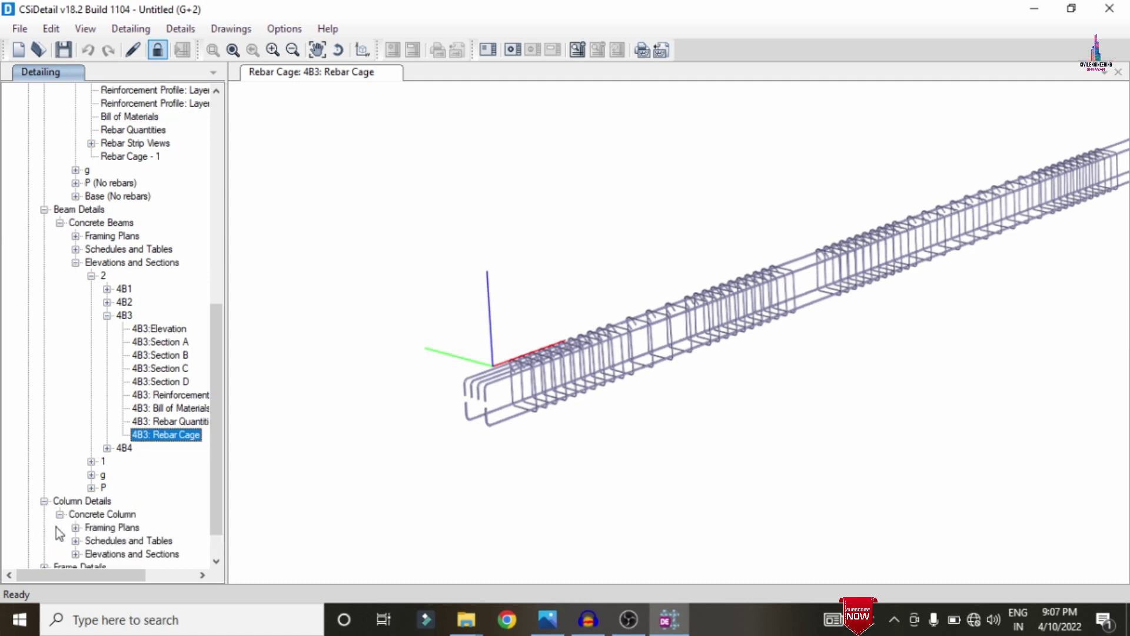
{"action": "scroll", "coordinate": [65, 526], "scroll_direction": "down", "scroll_amount": 1}
{"action": "left_click", "coordinate": [75, 514]}
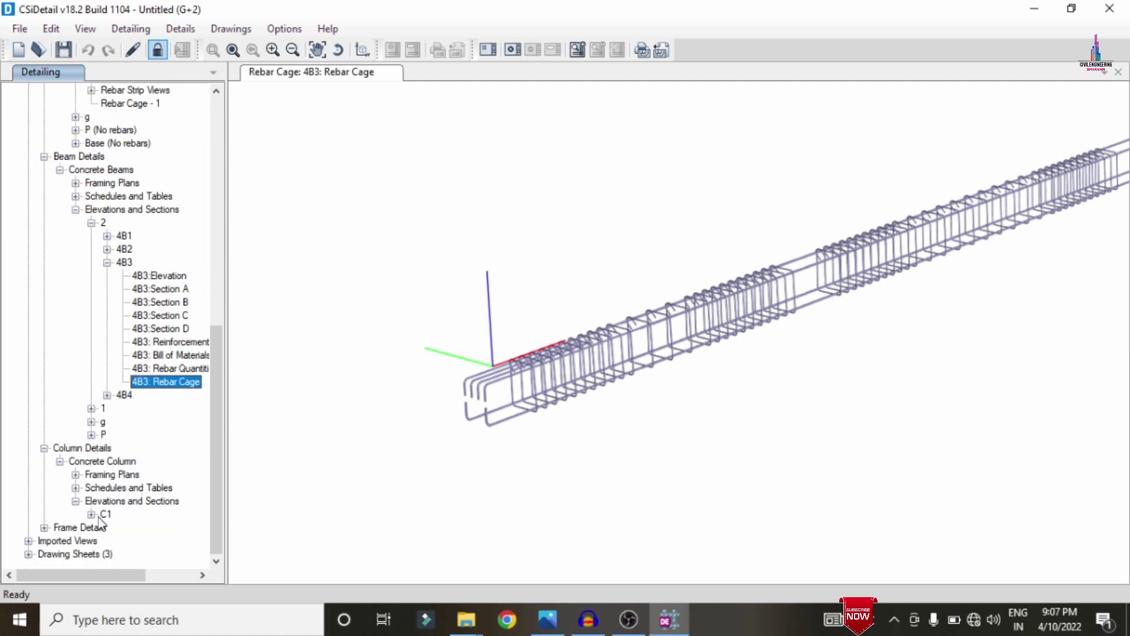
{"action": "left_click", "coordinate": [91, 514]}
{"action": "scroll", "coordinate": [167, 457], "scroll_direction": "down", "scroll_amount": 1}
{"action": "left_click", "coordinate": [156, 475]}
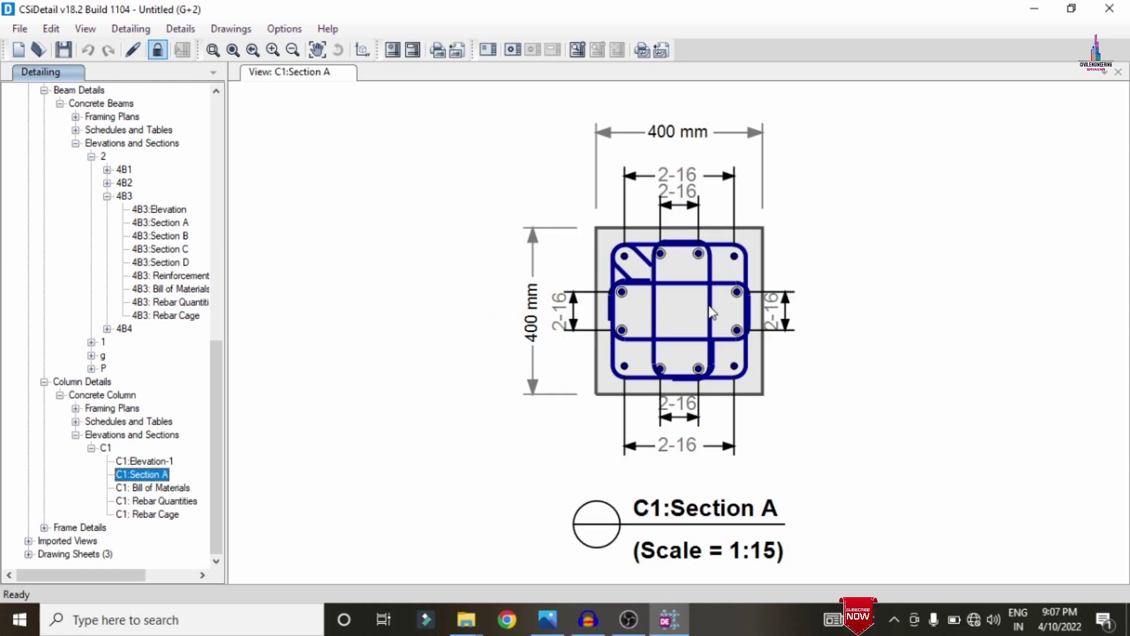
Step: Open column C1's 3D rebar cage and orbit it to show the top end
{"action": "left_click", "coordinate": [177, 514]}
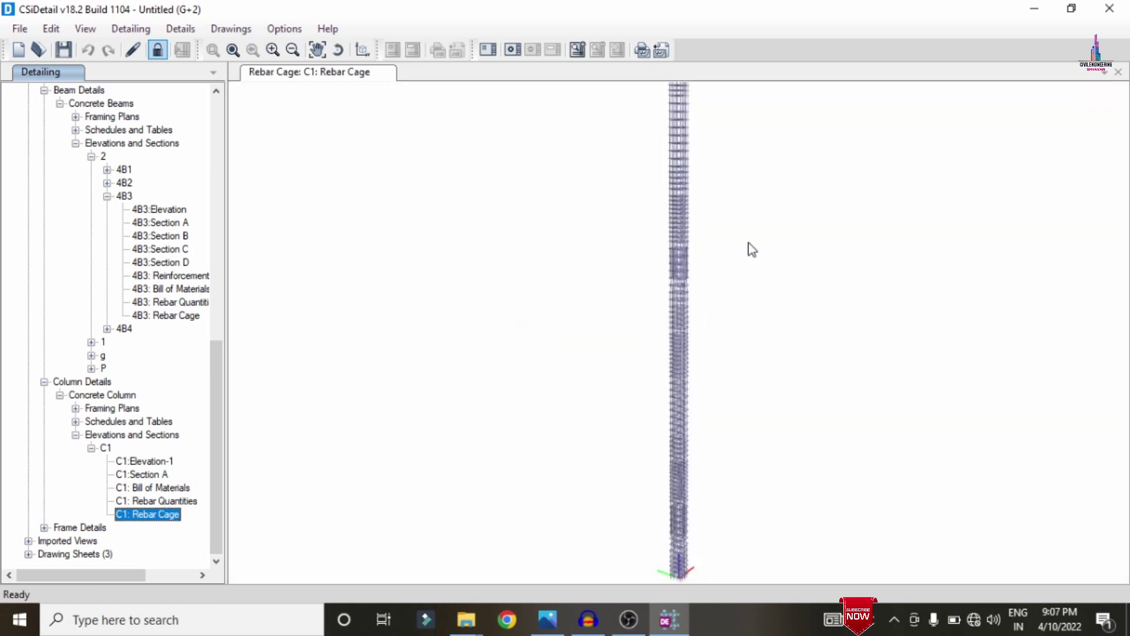
{"action": "left_click_drag", "start_coordinate": [710, 196], "coordinate": [690, 340]}
{"action": "scroll", "coordinate": [690, 182], "scroll_direction": "up", "scroll_amount": 10}
{"action": "scroll", "coordinate": [590, 157], "scroll_direction": "up", "scroll_amount": 2}
{"action": "scroll", "coordinate": [673, 179], "scroll_direction": "down", "scroll_amount": 8}
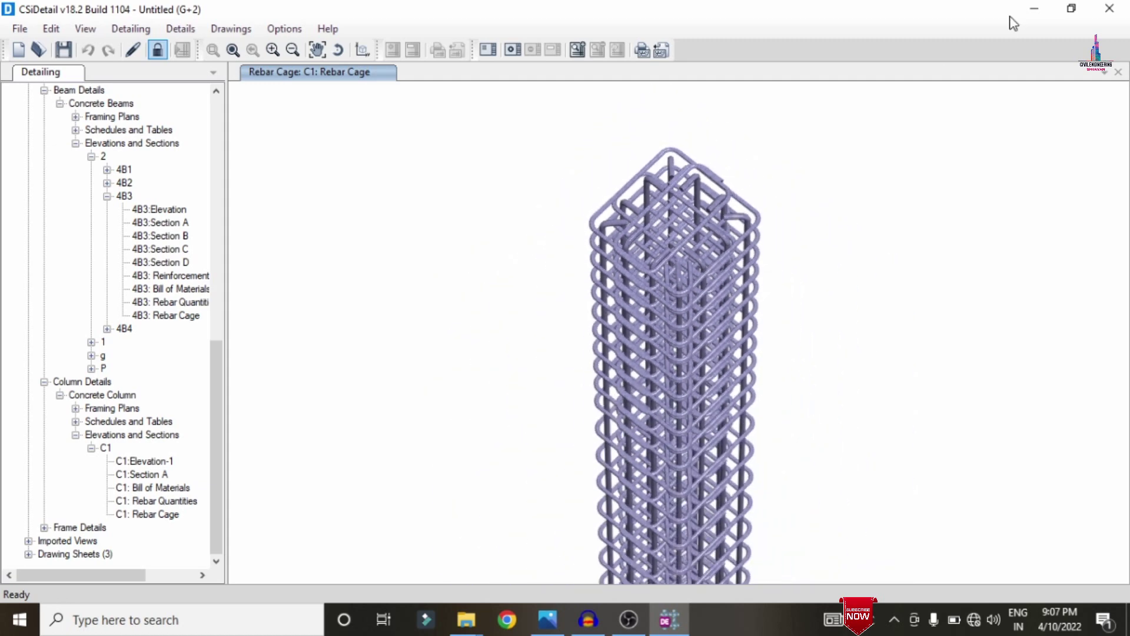
{"action": "left_click_drag", "start_coordinate": [719, 306], "coordinate": [968, 331]}
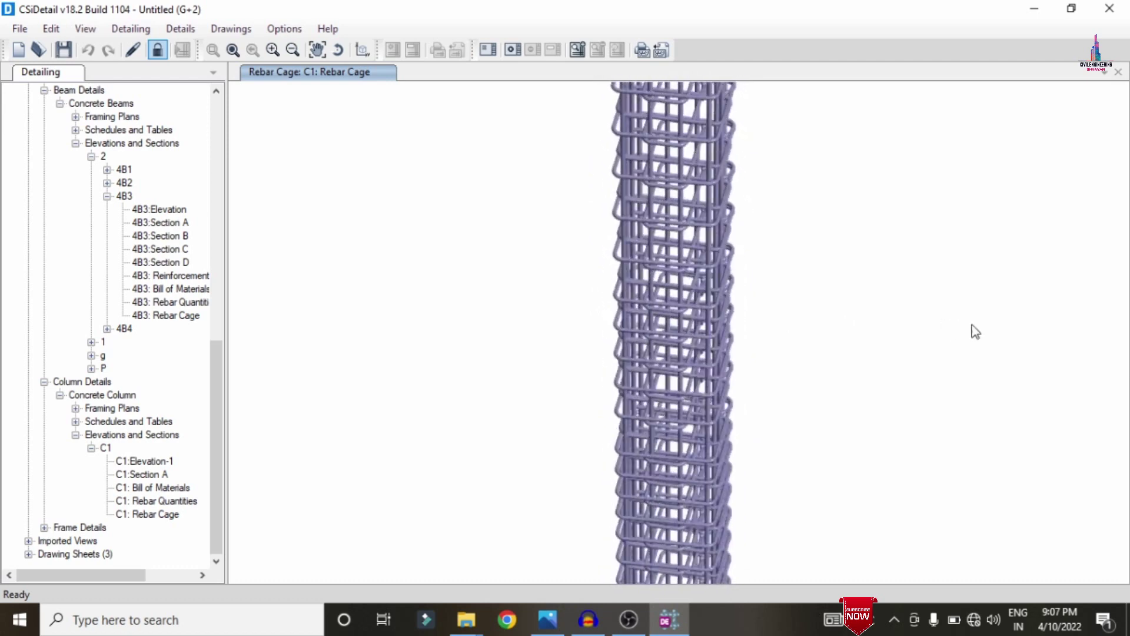
{"action": "left_click_drag", "start_coordinate": [642, 299], "coordinate": [901, 359]}
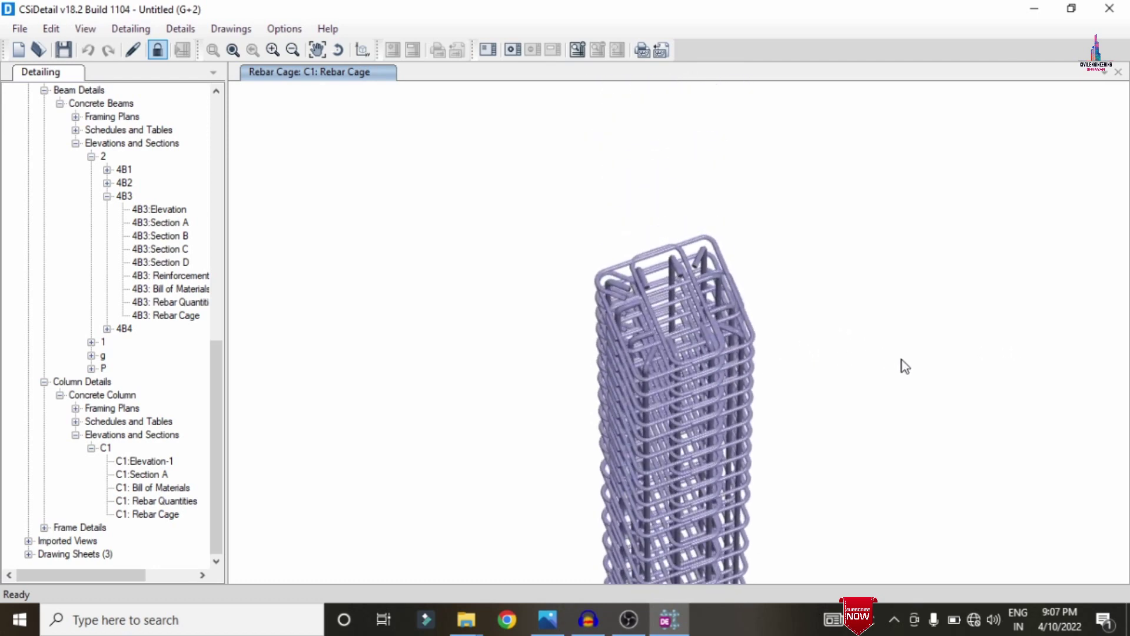